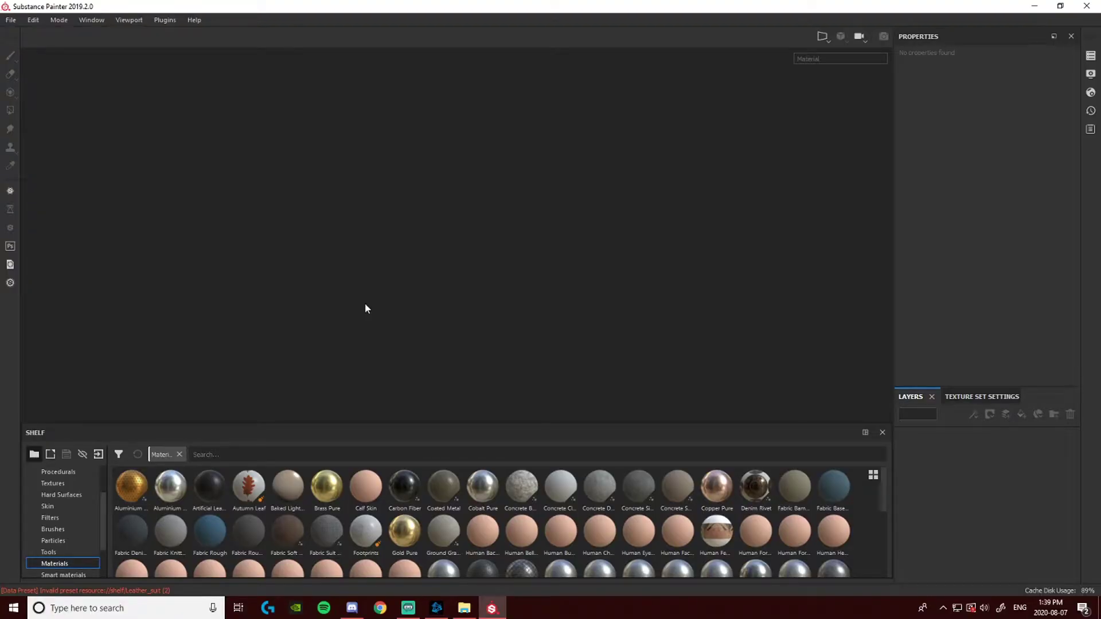
Switch to Discord and look through the male mesh files in the templates-meshes channel, then return to Substance Painter
click(353, 609)
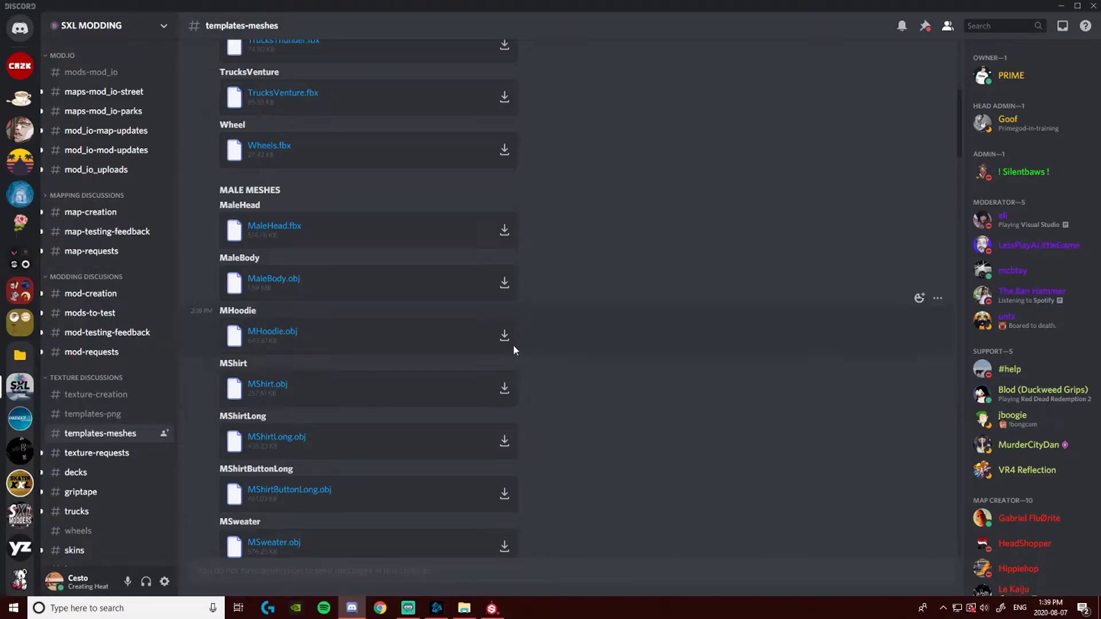
scroll(383, 256, down, 2)
scroll(344, 278, up, 4)
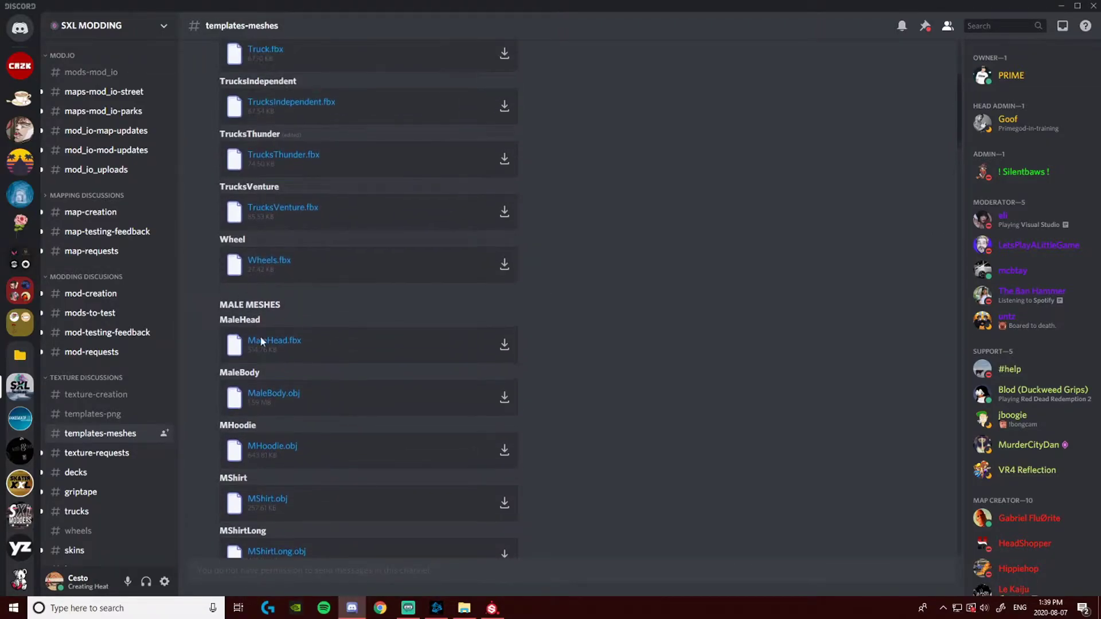
scroll(321, 339, down, 4)
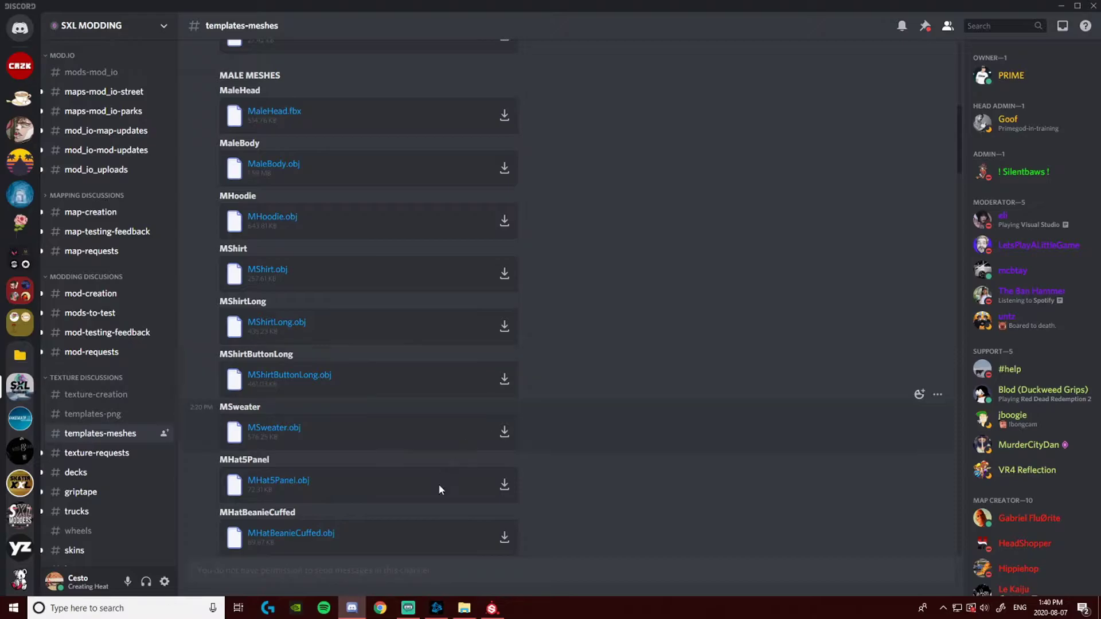
click(352, 608)
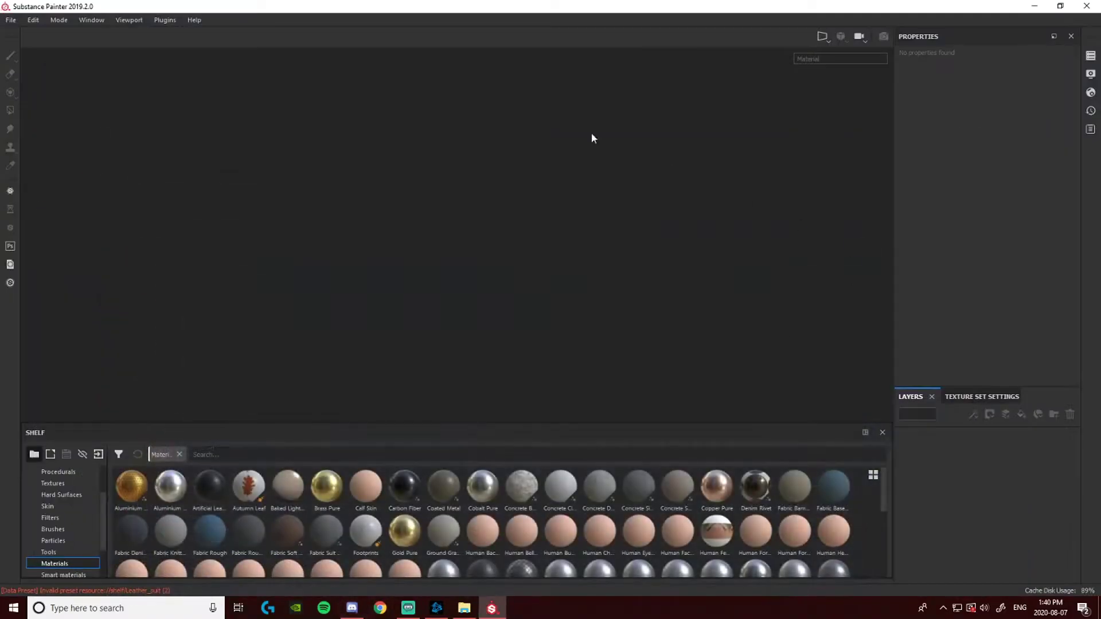
Create a new project with the Unity 5 (allegorithmic) template and the MPants.fbx mesh from the Substance Painter Models SXL folder
click(12, 21)
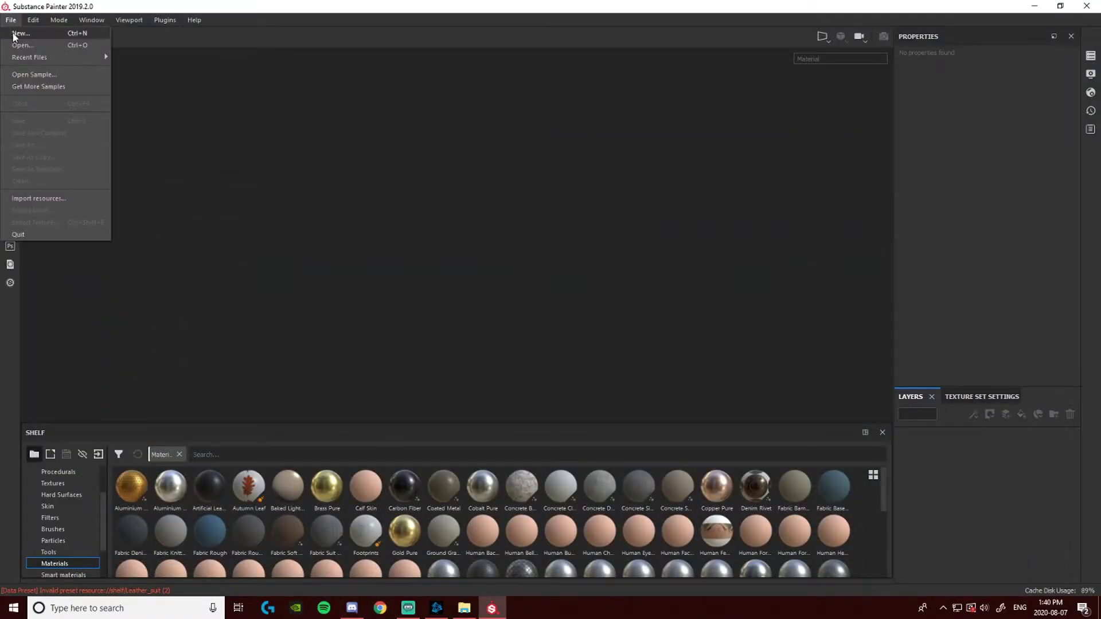
click(20, 33)
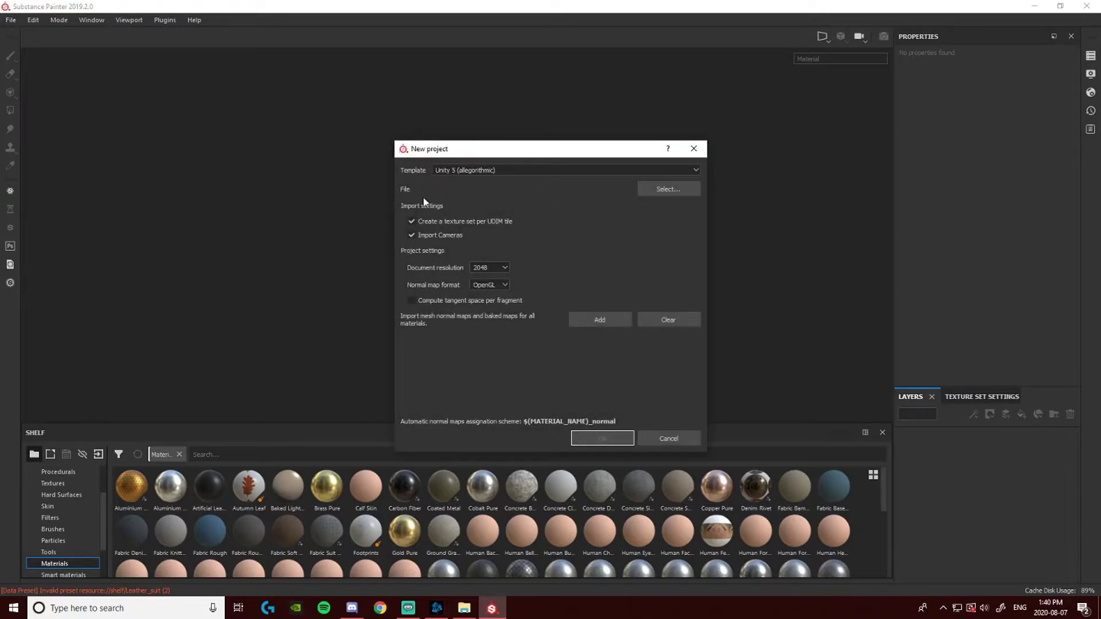
click(665, 190)
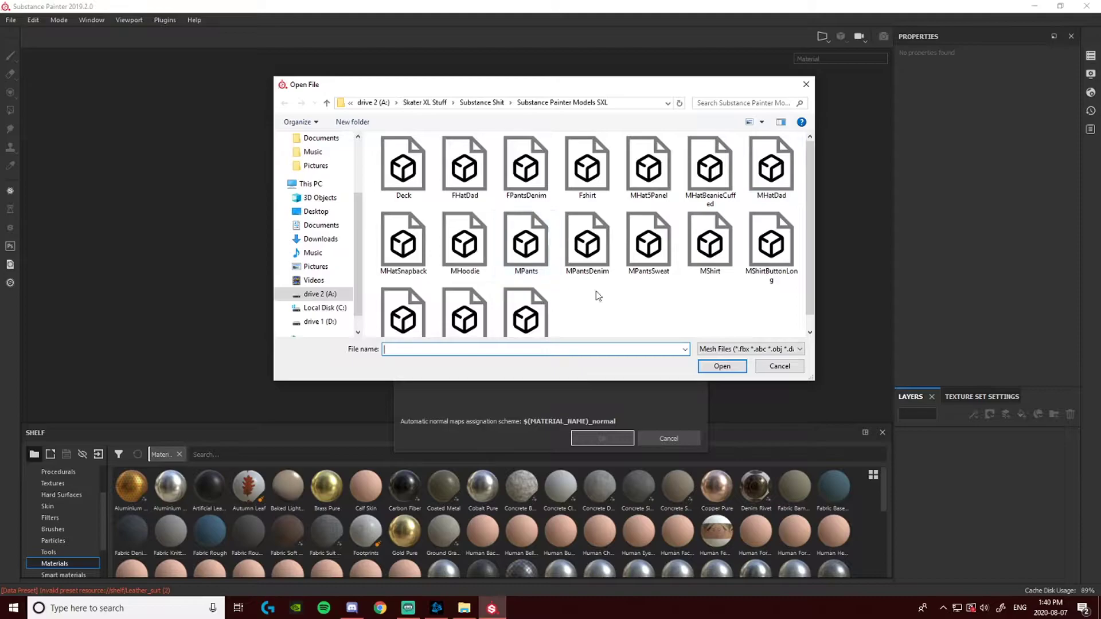
double_click(534, 246)
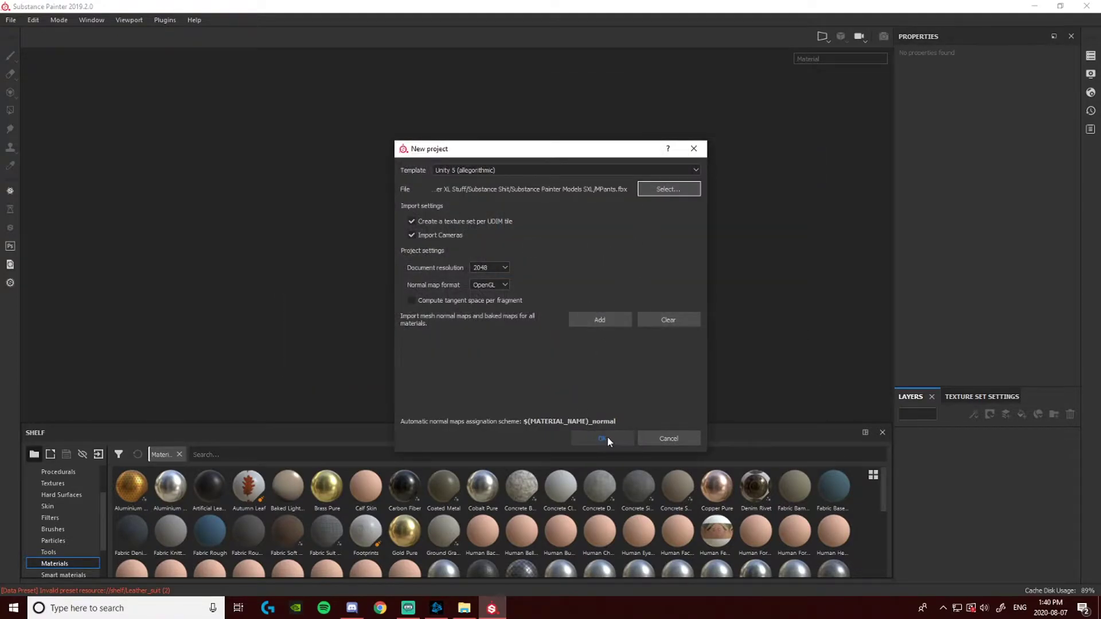
click(604, 438)
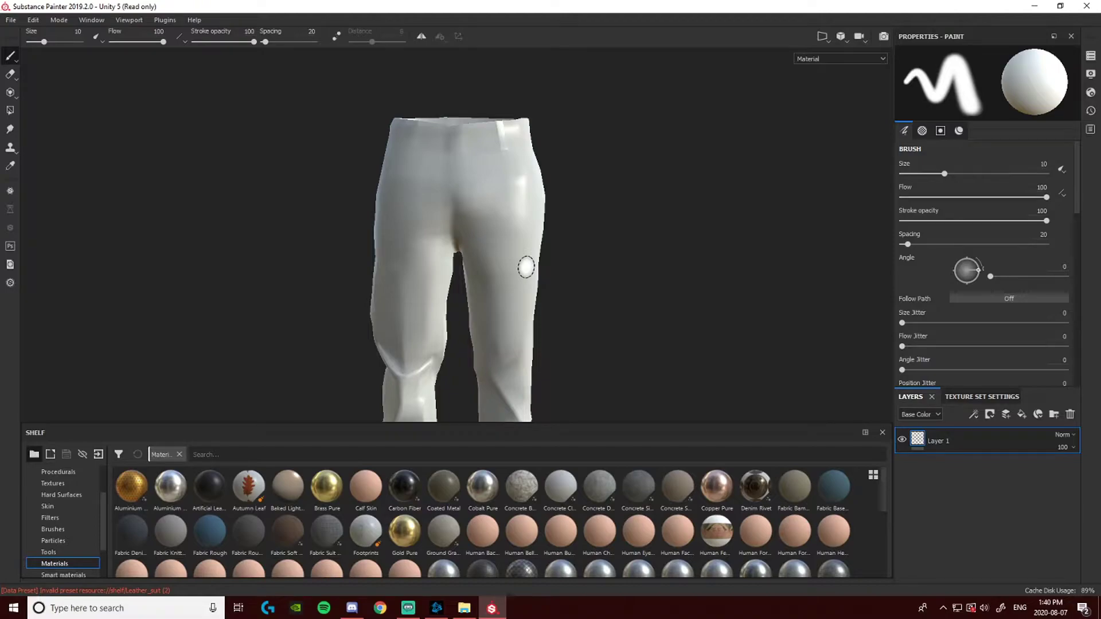
Inspect the imported pants model from waistband to cuffs with the whole mesh in view
alt+drag(526, 267, 510, 292)
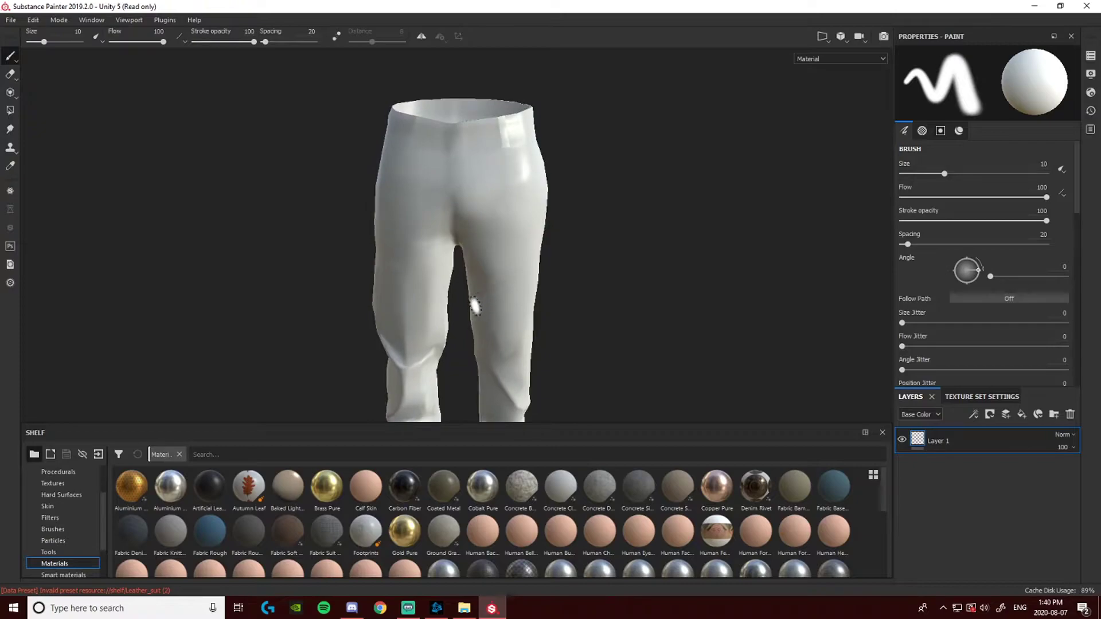
mouse_move(475, 307)
alt+right_down()
mouse_move(475, 291)
mouse_move(478, 373)
mouse_move(482, 66)
mouse_move(511, 123)
mouse_move(497, 123)
mouse_move(506, 199)
mouse_move(494, 98)
mouse_move(511, 197)
mouse_move(482, 177)
mouse_move(496, 148)
mouse_move(502, 268)
alt+right_up()
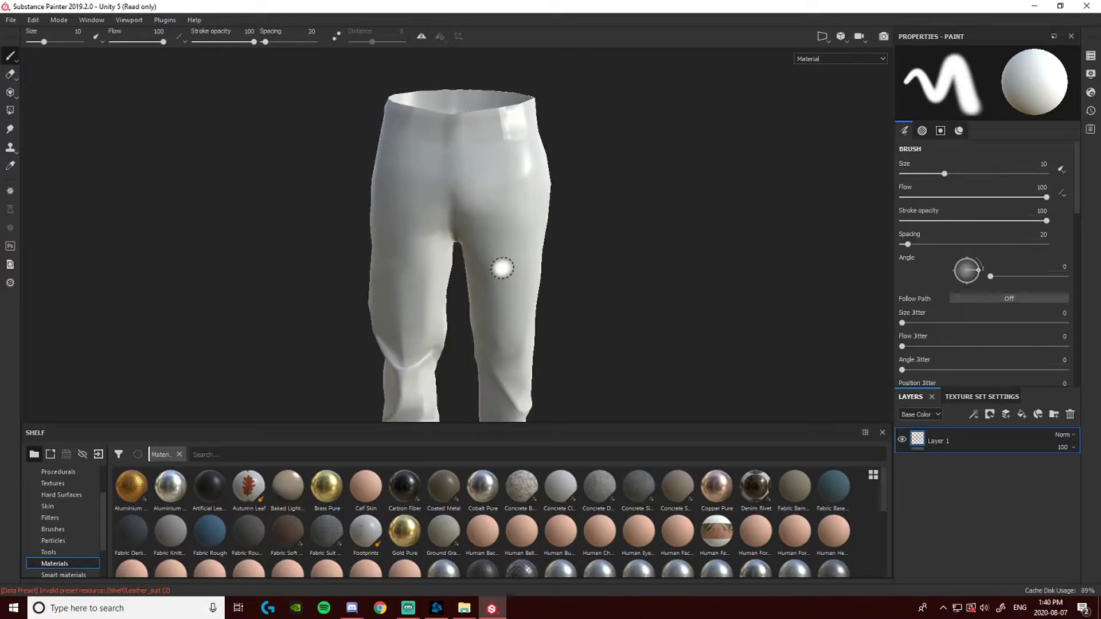
scroll(495, 267, down, 4)
scroll(487, 249, up, 3)
scroll(491, 245, down, 3)
scroll(492, 242, up, 1)
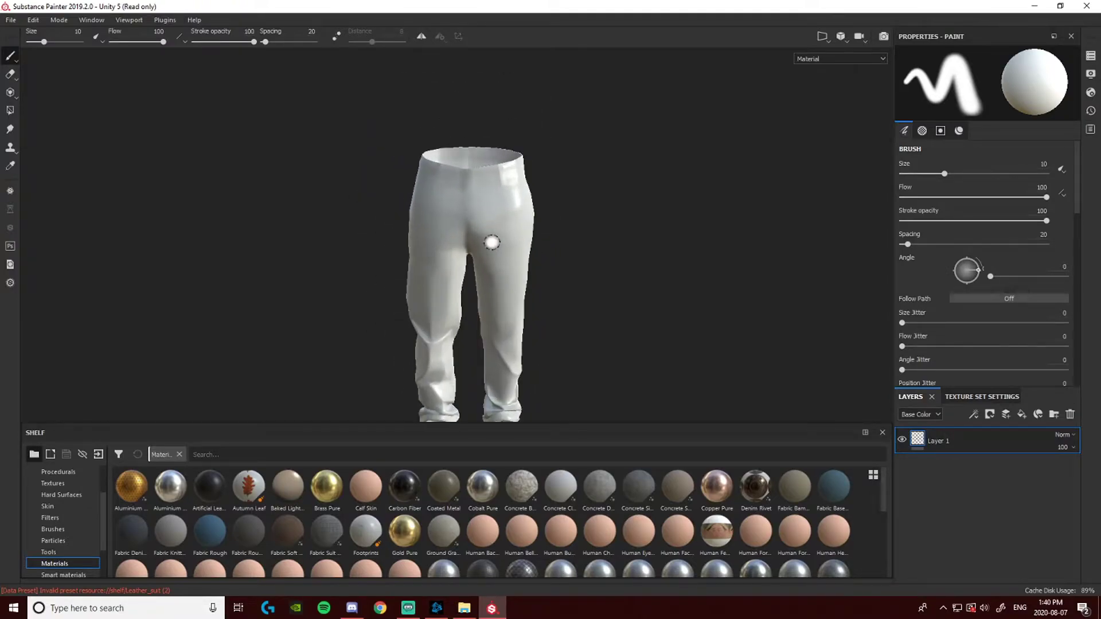
alt+middle_drag(491, 242, 493, 218)
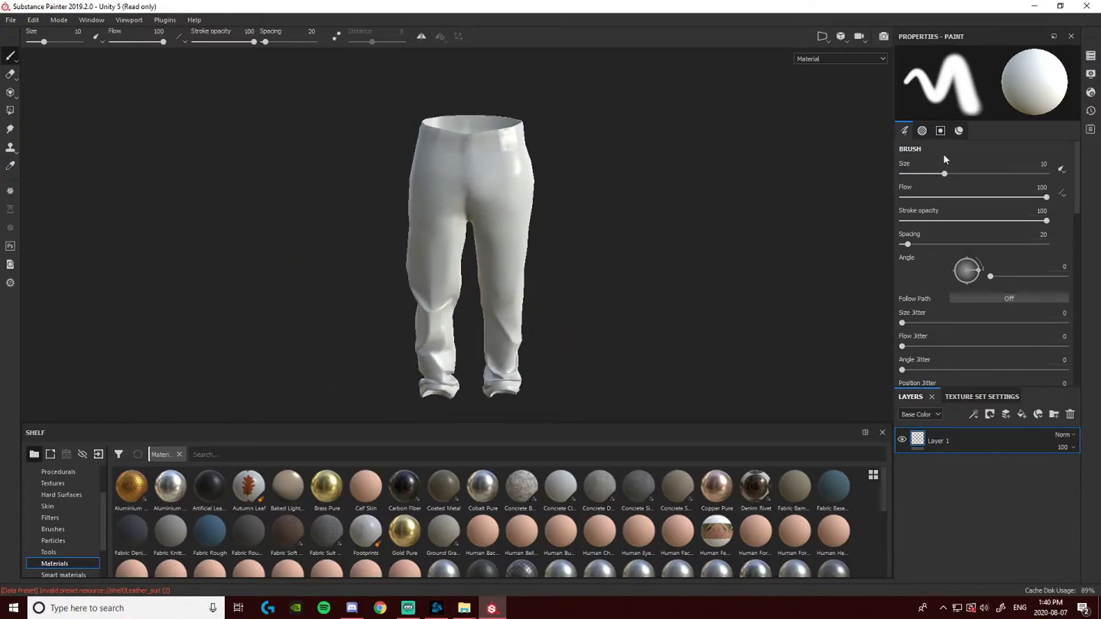
Set the viewport's environment map to Soft 5DaylightStudio and close the display settings
click(1094, 78)
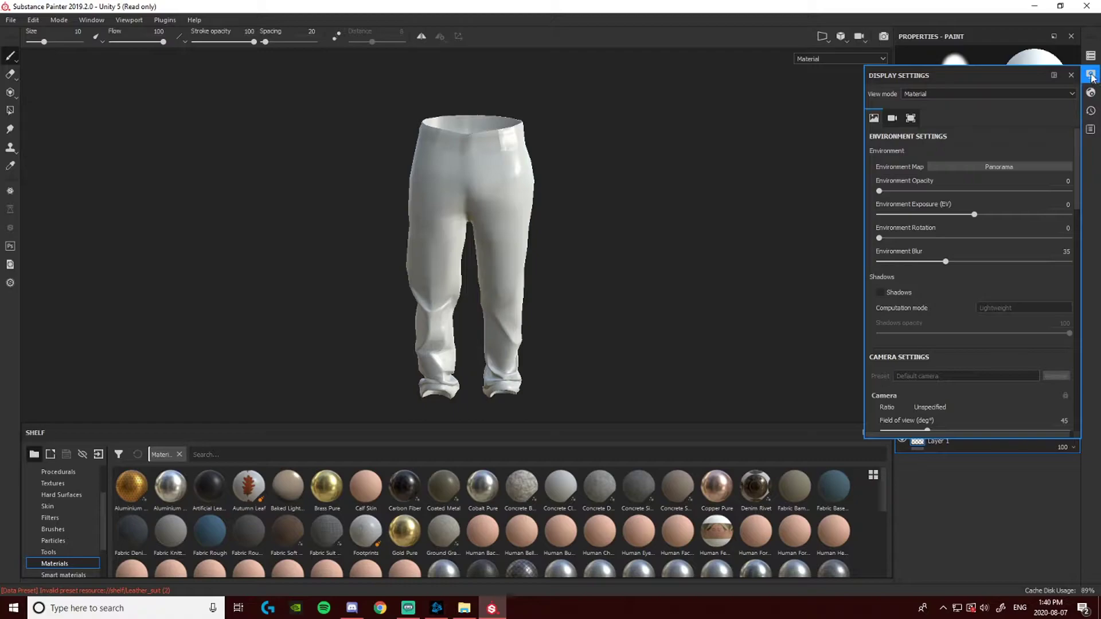
click(1000, 167)
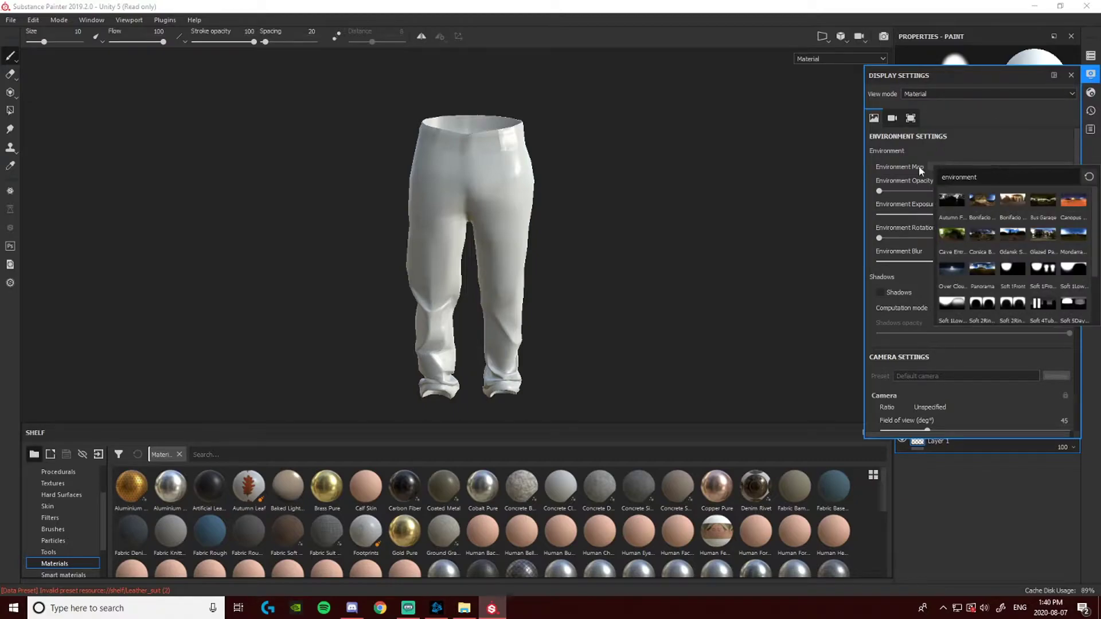
click(1078, 301)
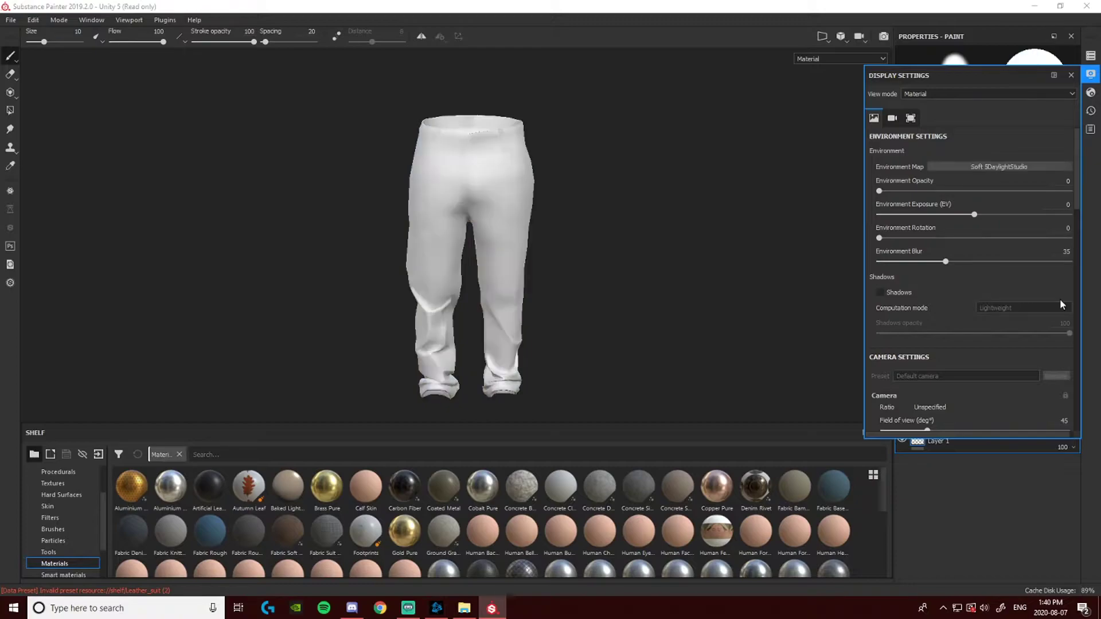
click(1071, 74)
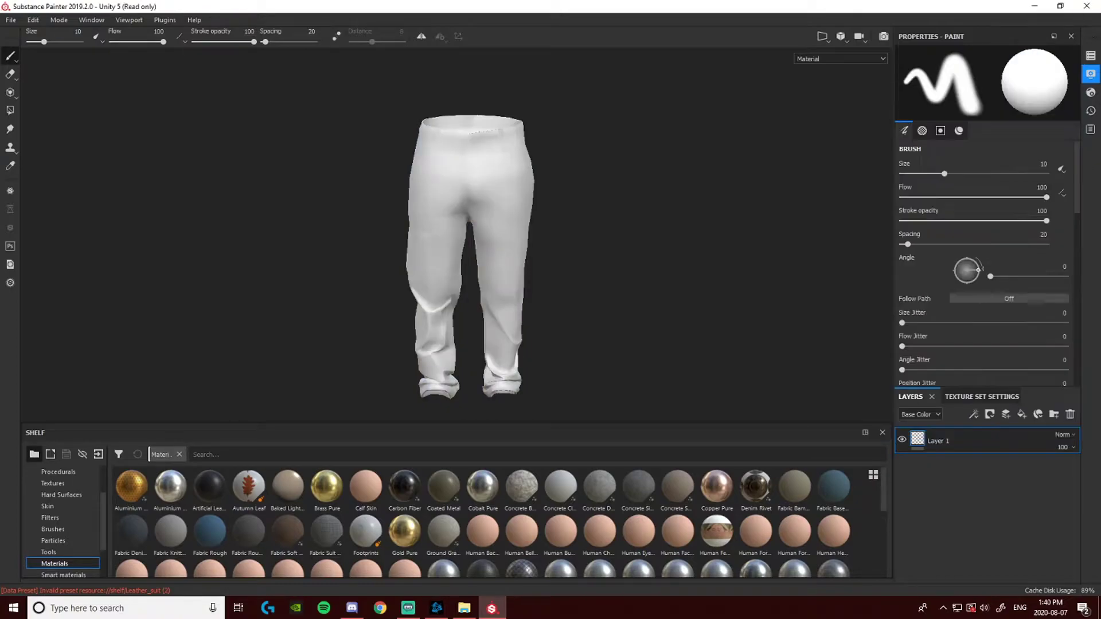
Add an Ambient occlusion channel to the texture set and bake all mesh maps except ID
click(982, 397)
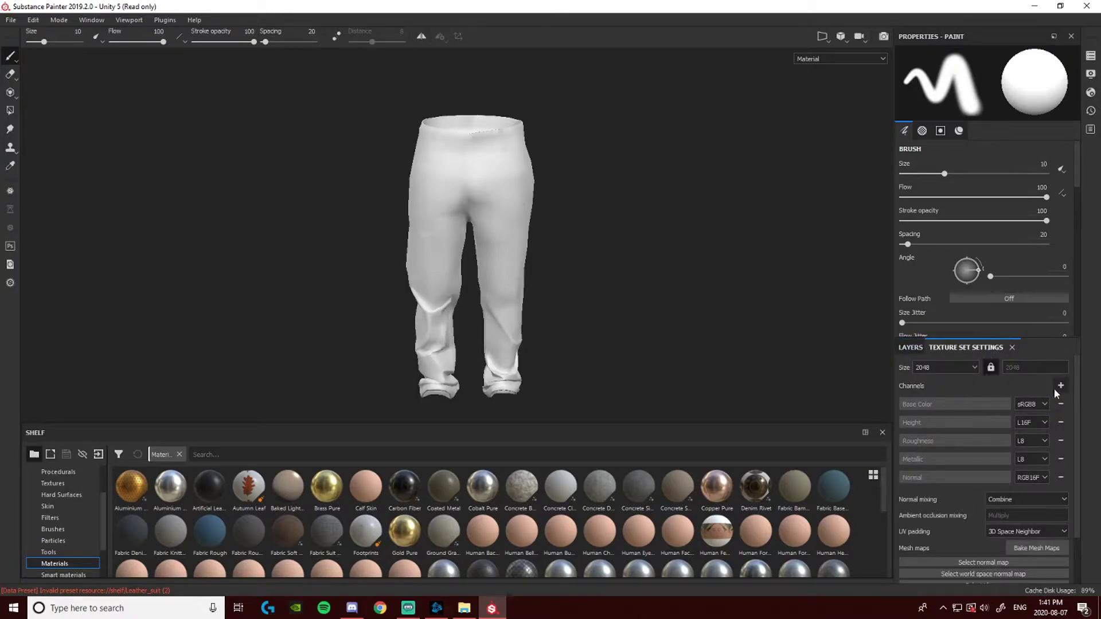
click(1060, 386)
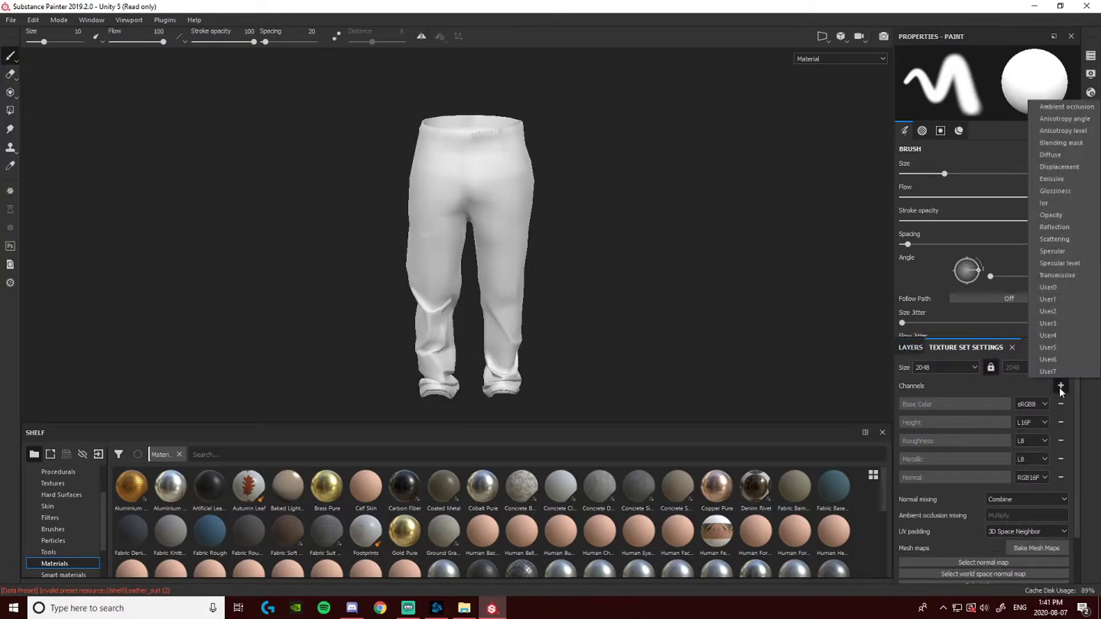
click(1056, 106)
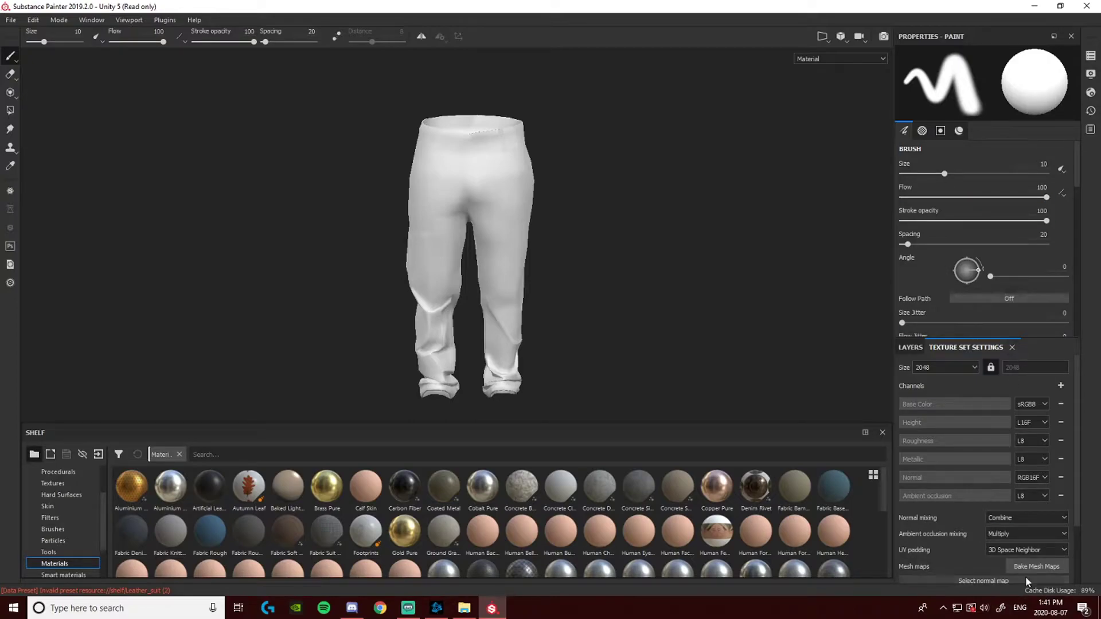
click(1030, 567)
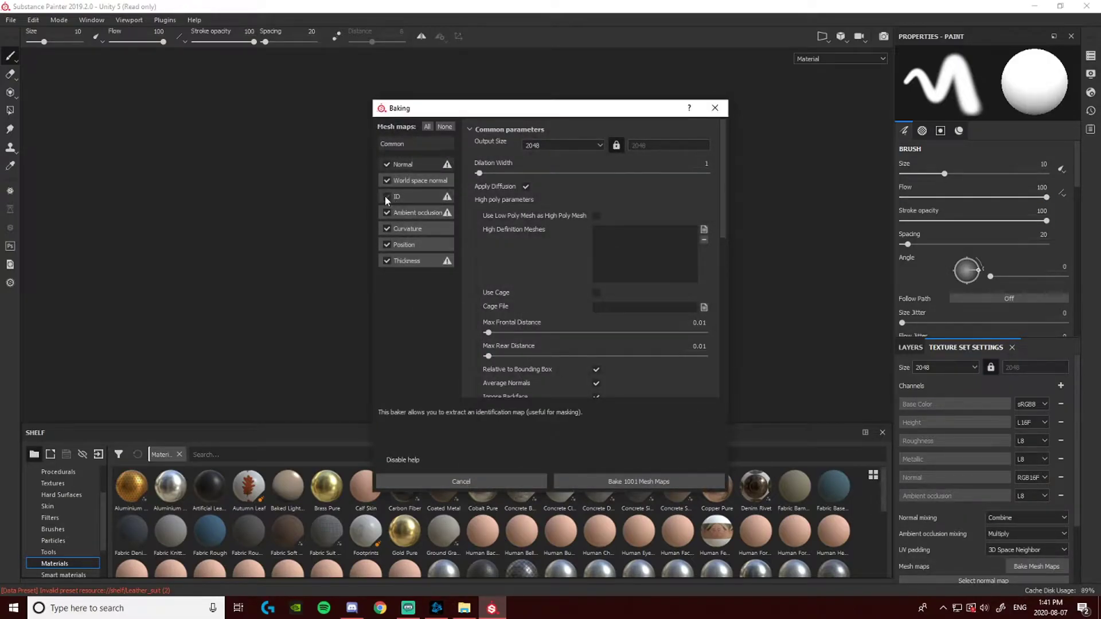
click(640, 480)
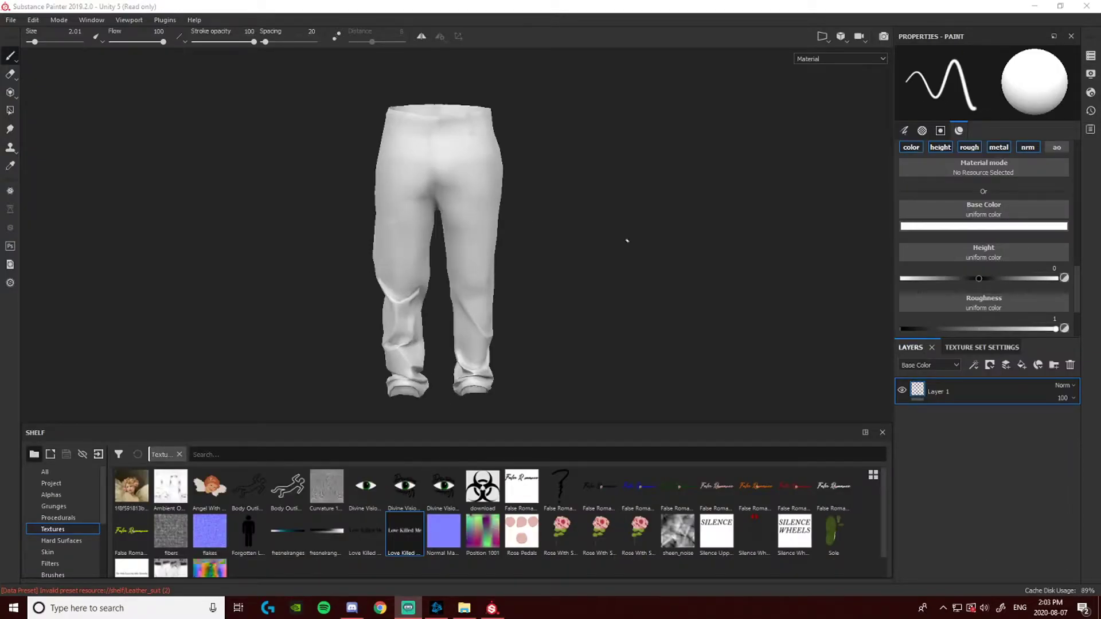
Show all shelf resources and set up the paint material with metal and nrm disabled and height at 1
click(45, 473)
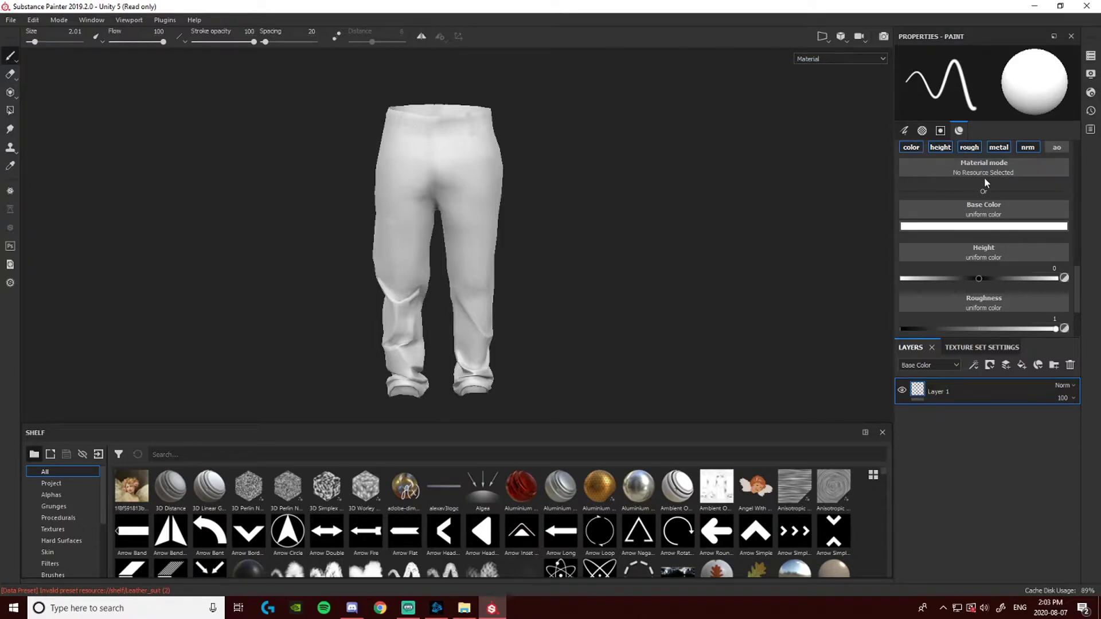
scroll(984, 175, up, 3)
scroll(970, 183, down, 3)
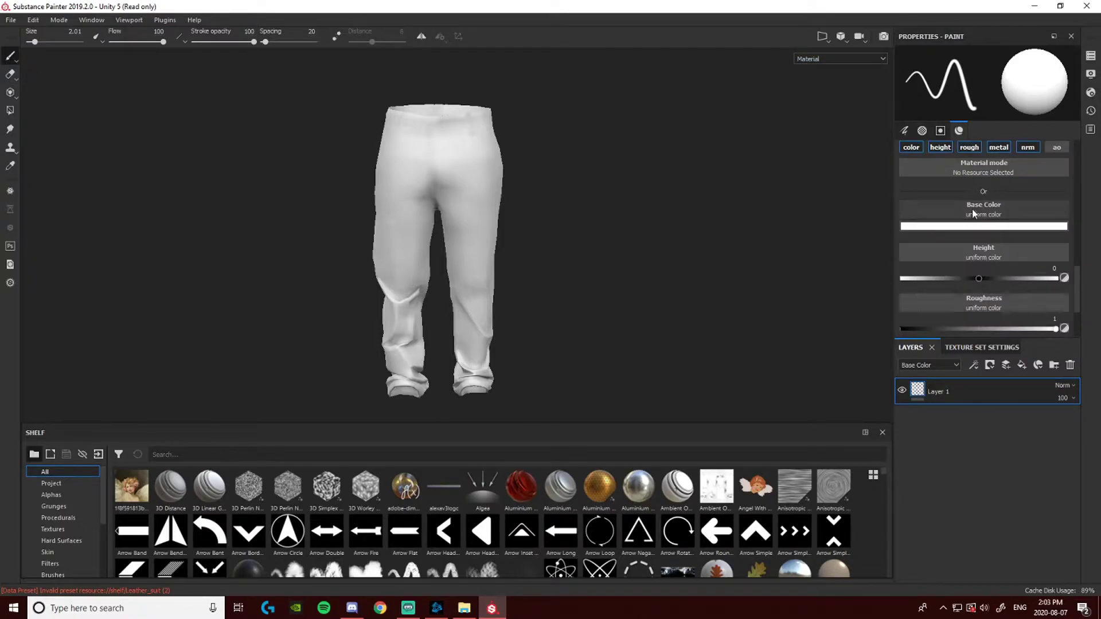
scroll(991, 195, down, 1)
scroll(992, 198, up, 2)
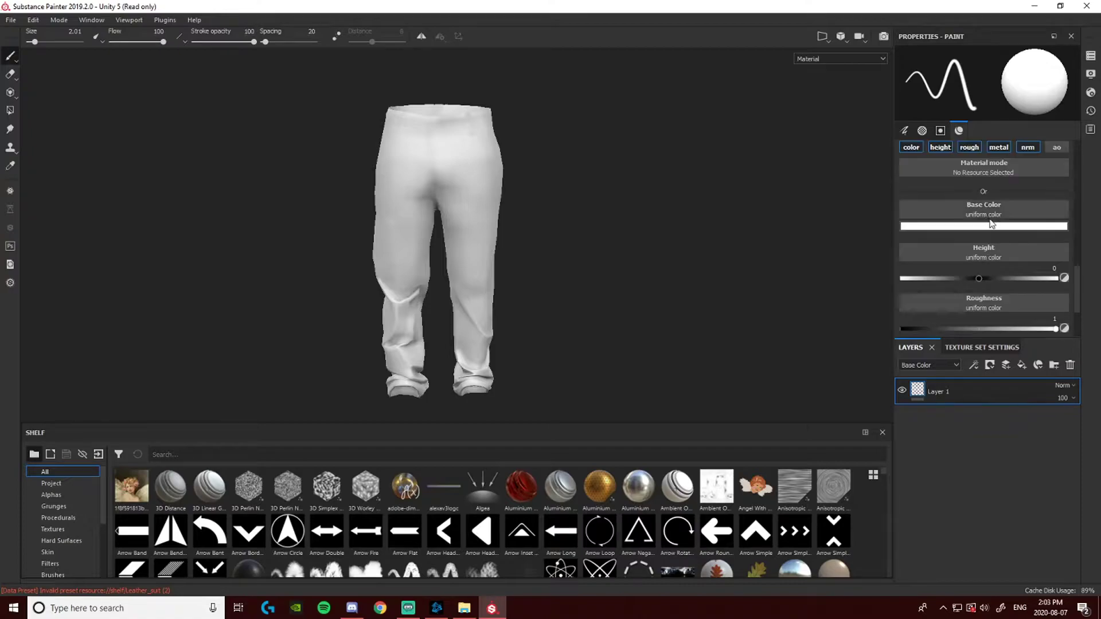
click(998, 181)
click(1028, 182)
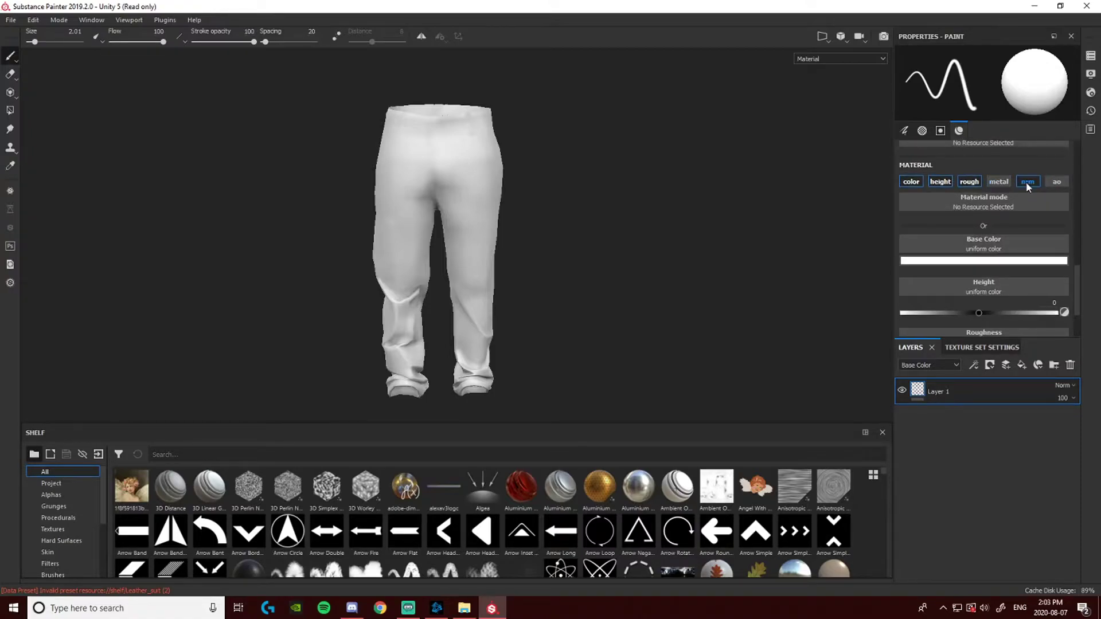
scroll(1004, 208, down, 1)
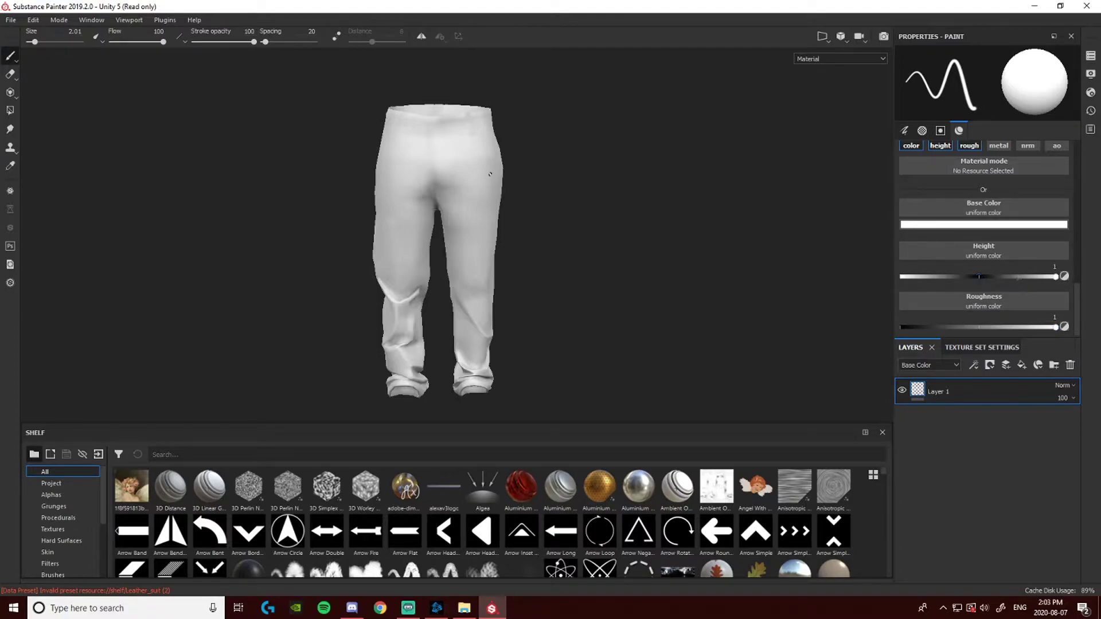
Set the brush size to 22.35, try a white stroke across the hips of the pants and undo it
drag(35, 41, 52, 42)
mouse_move(383, 153)
mouse_down()
mouse_move(447, 142)
mouse_move(410, 154)
mouse_move(536, 174)
mouse_up()
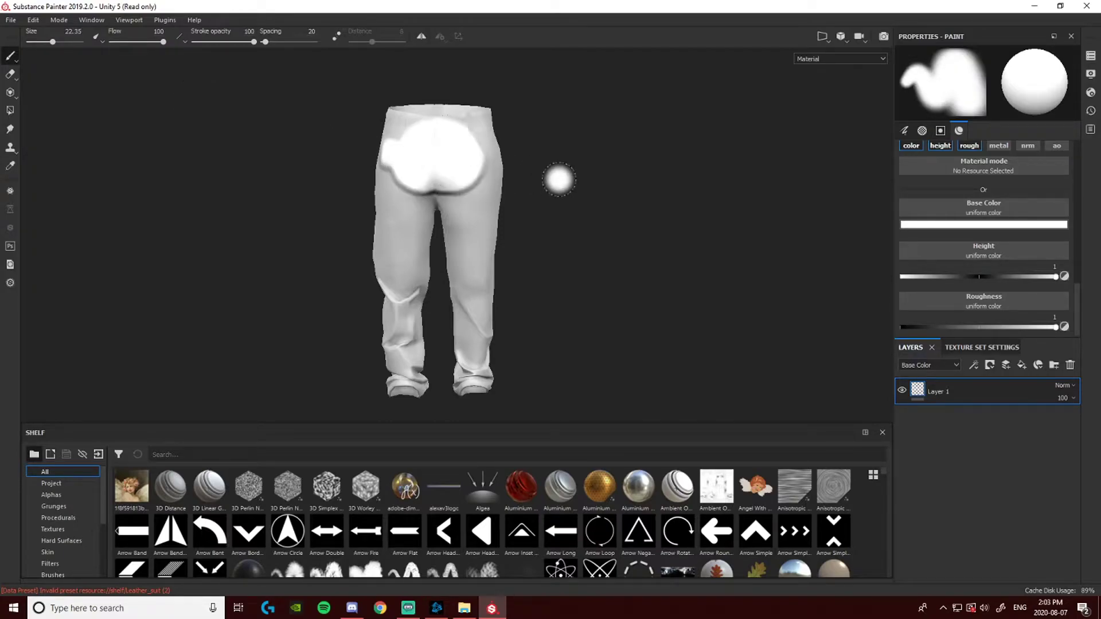
key(ctrl+z)
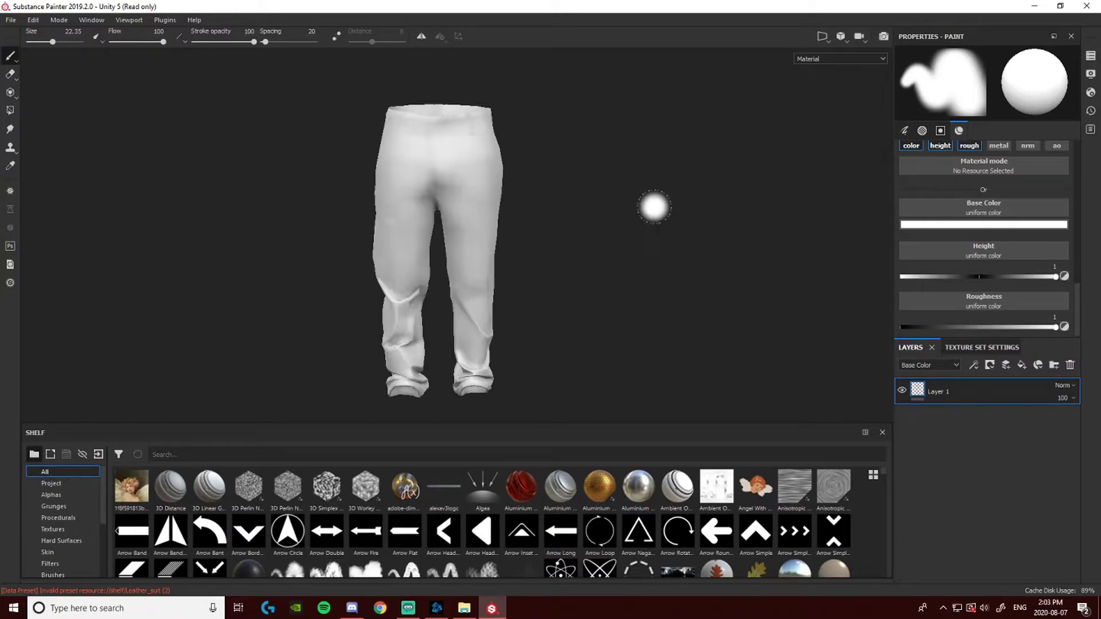
Set the brush's base color to bright red, try a stroke over the front of the hips and undo it
click(986, 224)
drag(986, 261, 1048, 232)
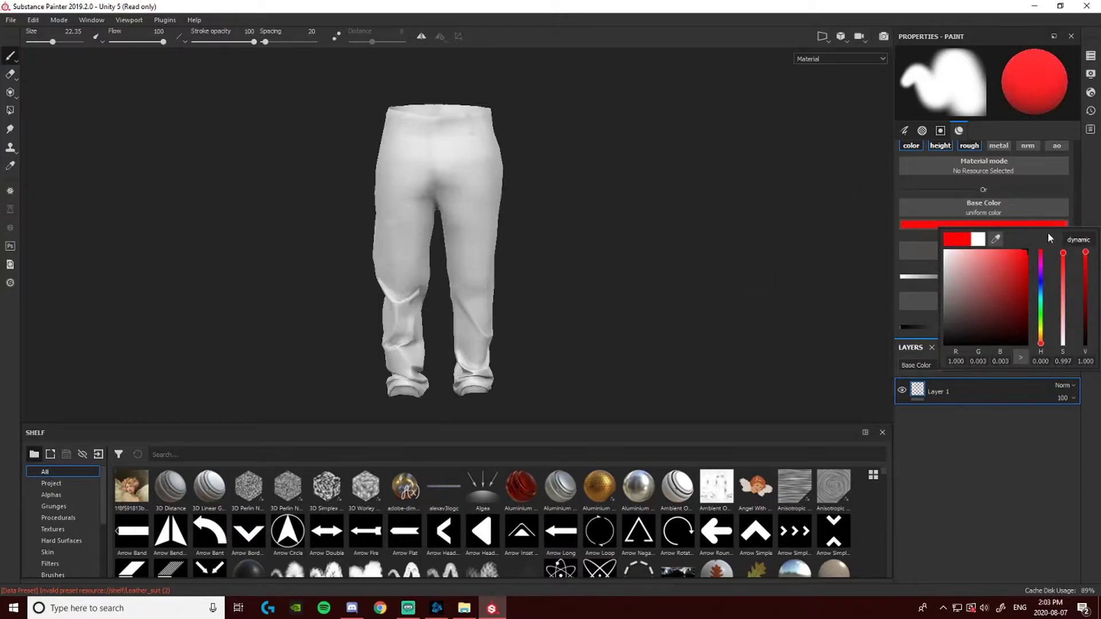
click(1000, 241)
click(1047, 240)
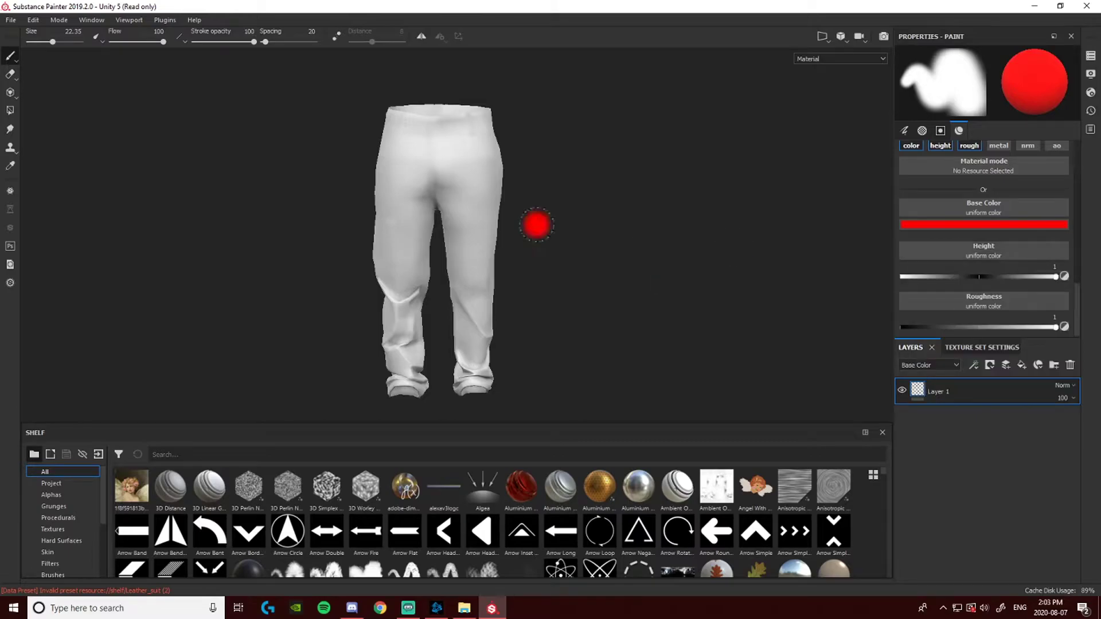
mouse_move(421, 153)
mouse_down()
mouse_move(426, 168)
mouse_move(447, 150)
mouse_up()
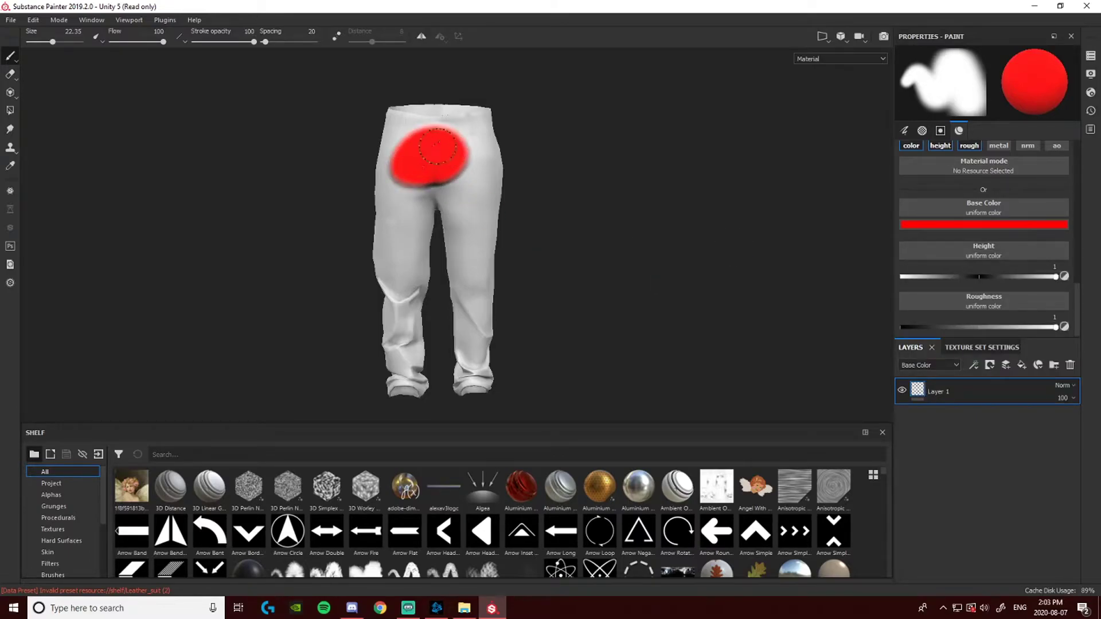
key(ctrl+z)
Paint a red patch across the hips with a changed brush height, and erase about half of it with the Eraser
click(1054, 267)
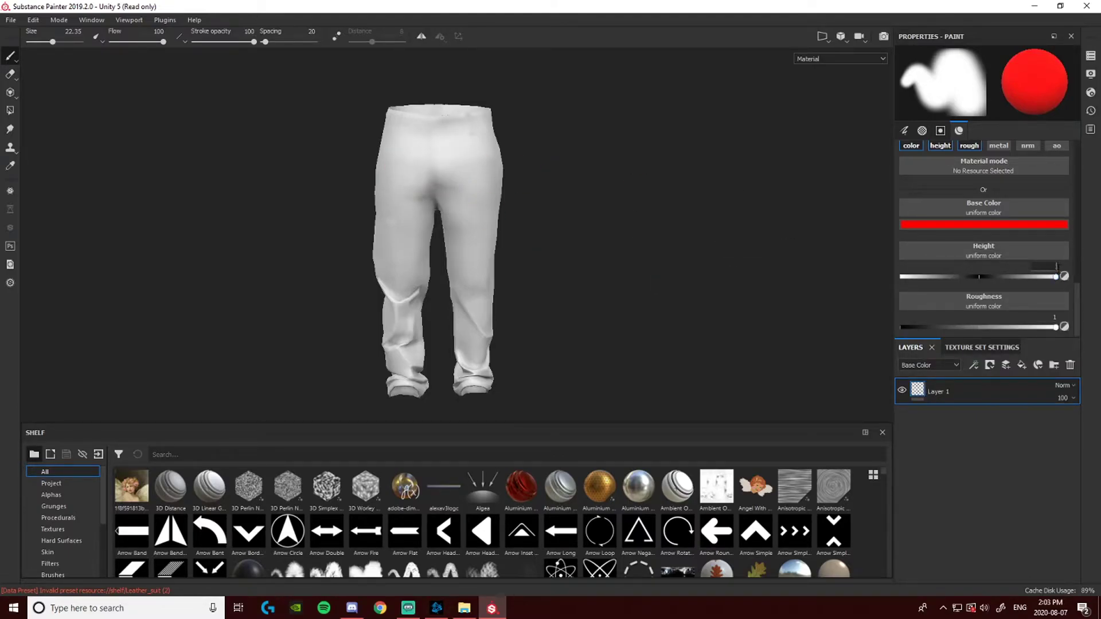
mouse_move(482, 140)
mouse_down()
mouse_move(401, 128)
mouse_move(444, 161)
mouse_up()
click(10, 73)
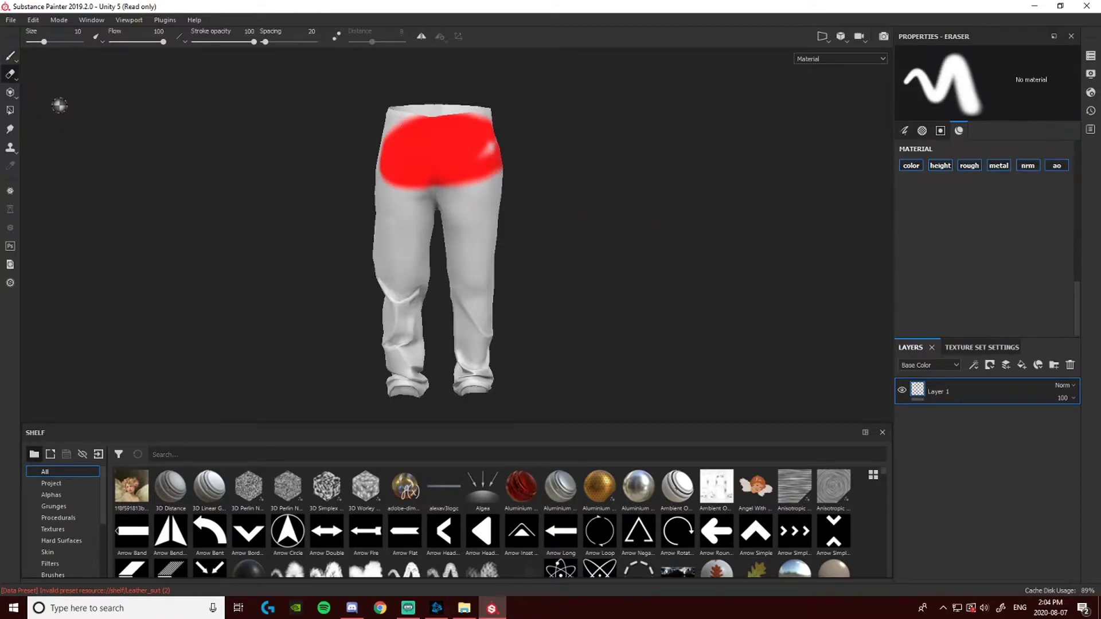
mouse_move(392, 129)
mouse_down()
mouse_move(410, 158)
mouse_move(393, 166)
mouse_move(386, 143)
mouse_move(402, 124)
mouse_move(416, 172)
mouse_move(442, 115)
mouse_move(421, 183)
mouse_move(454, 181)
mouse_up()
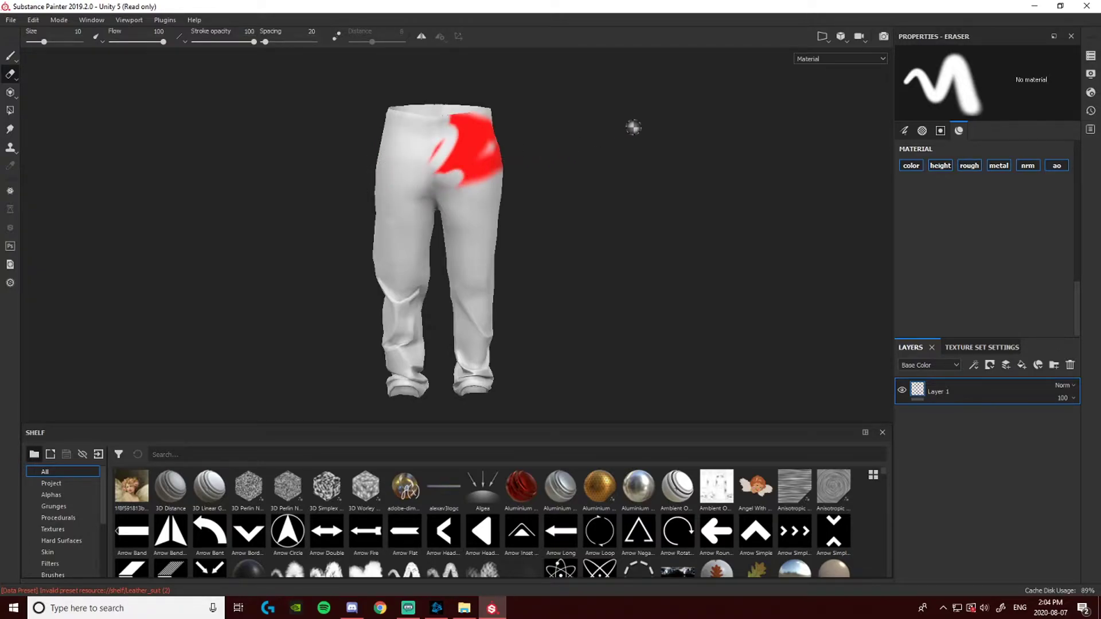
Undo the erasing and the red patch painted across the hips of the pants
key(ctrl)
key(ctrl+z)
key(ctrl+z)
mouse_move(646, 120)
alt+mouse_down()
mouse_move(494, 160)
mouse_move(491, 120)
mouse_move(390, 179)
alt+mouse_up()
Activate the Projection tool and add a new paint layer above Layer 1
click(10, 92)
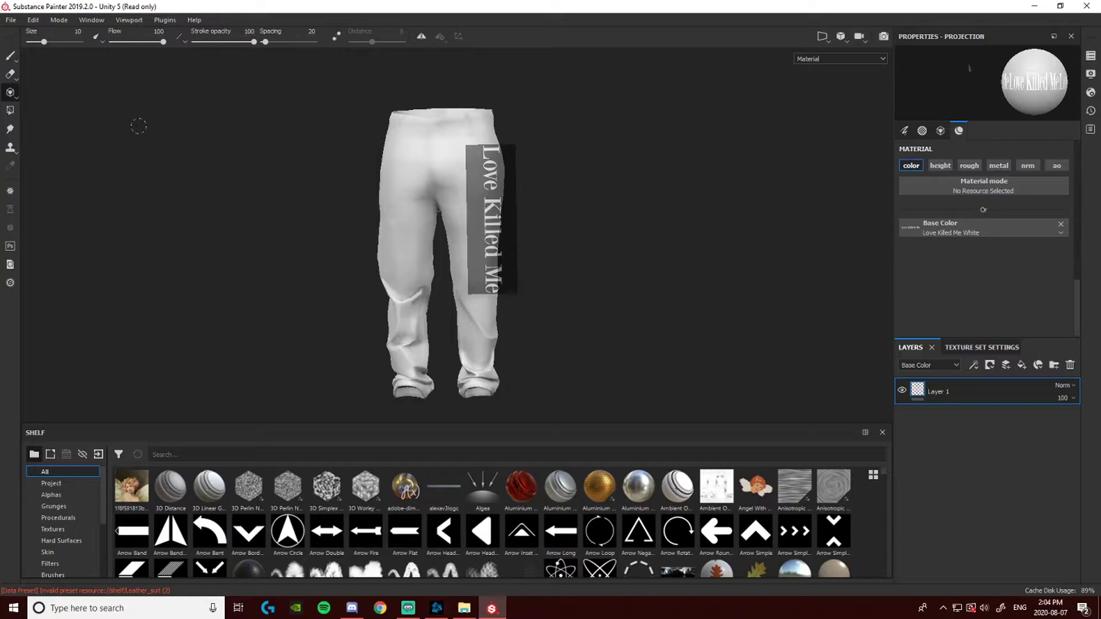
click(1006, 365)
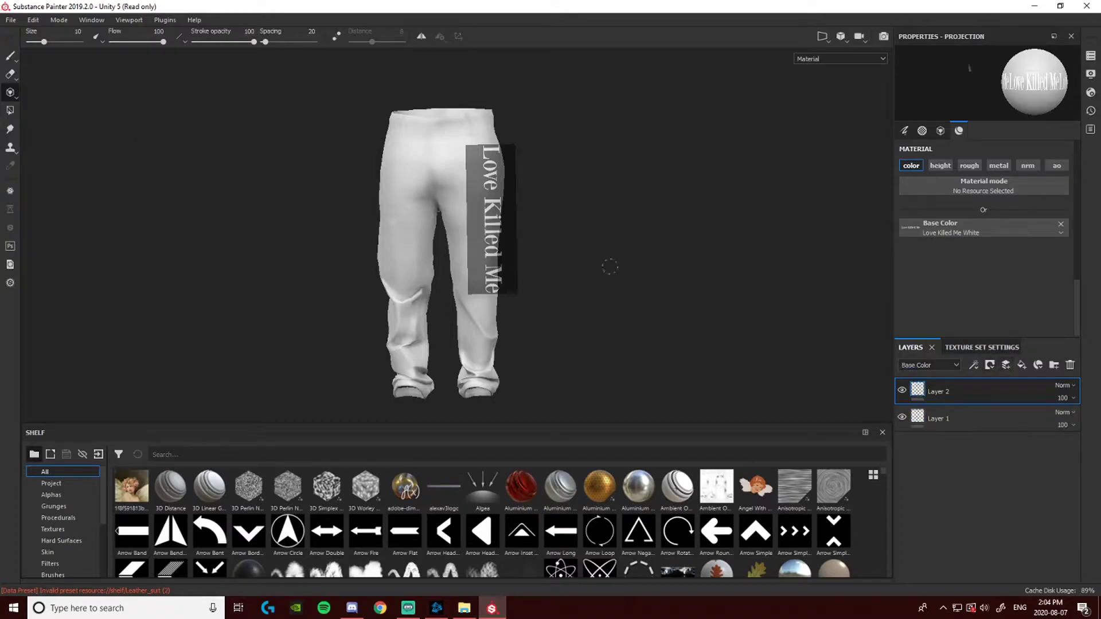
Prepare Body Outline Black.png for import as a texture into shelf 'shelf', and close the dialog without importing
click(13, 23)
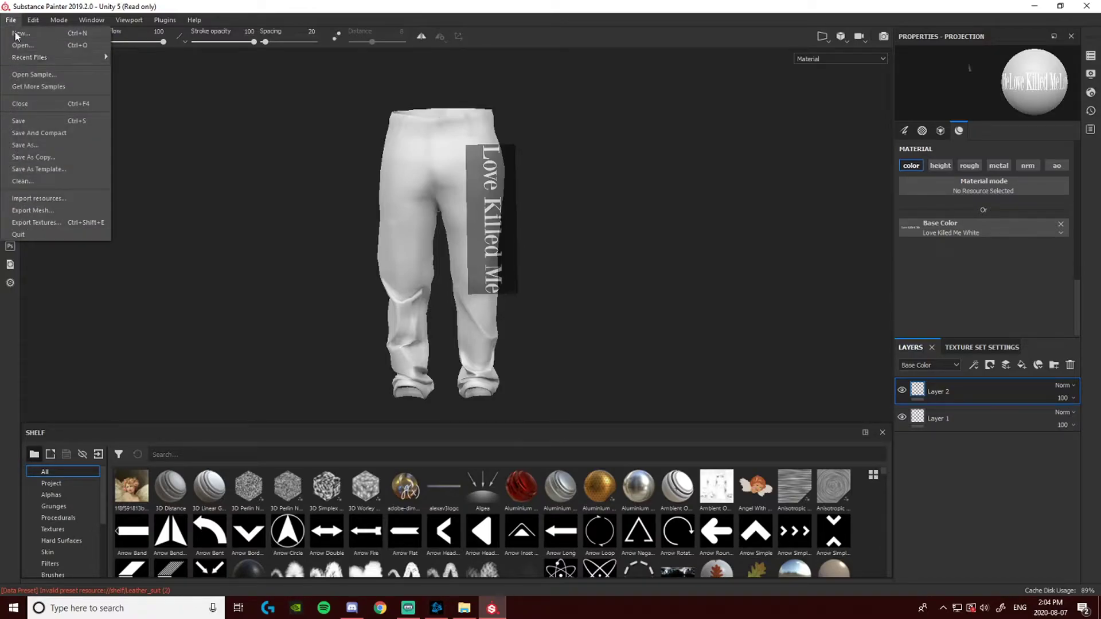
click(45, 199)
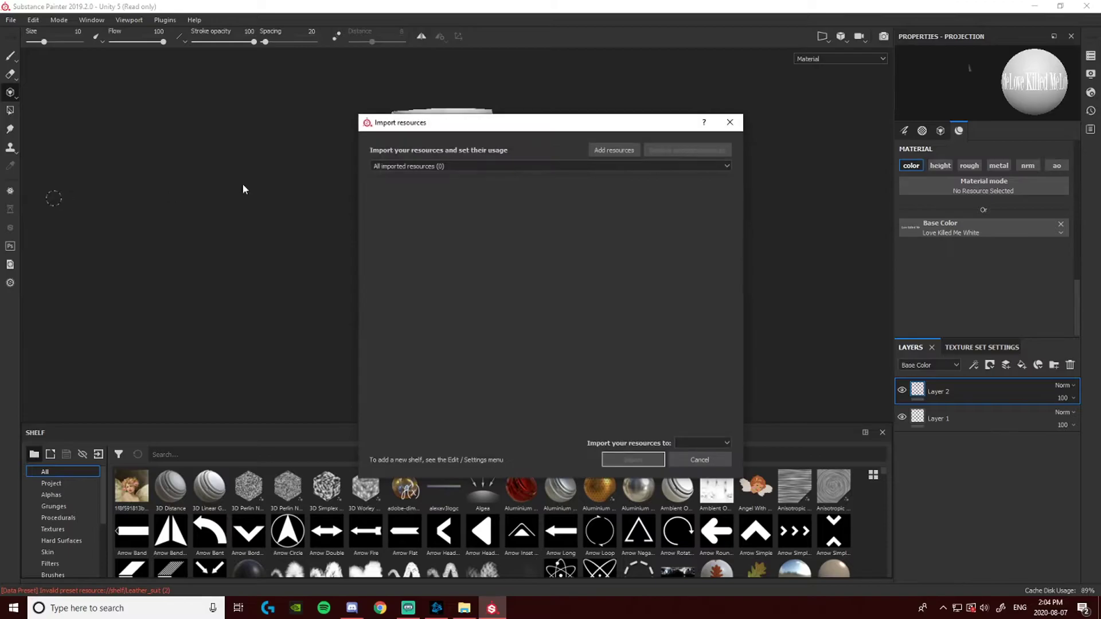
click(609, 151)
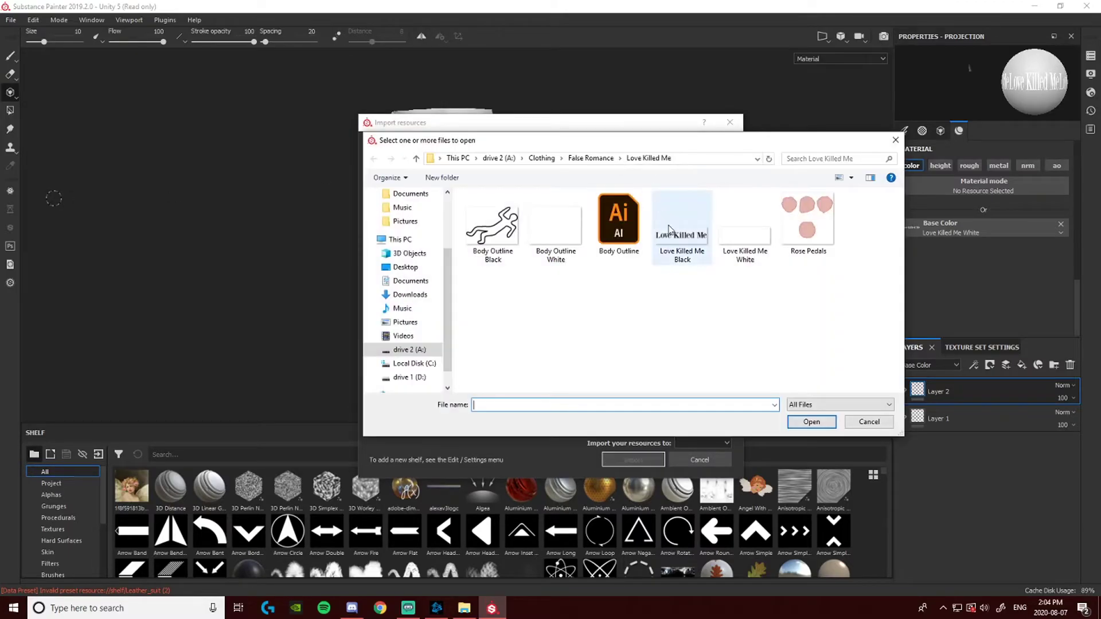
double_click(492, 229)
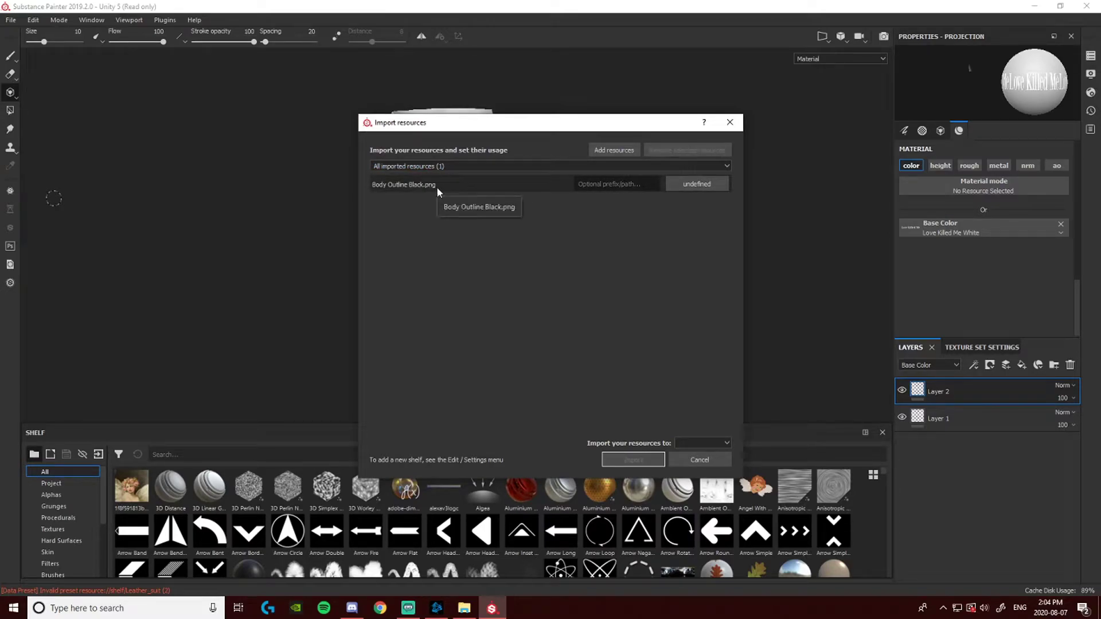
click(714, 187)
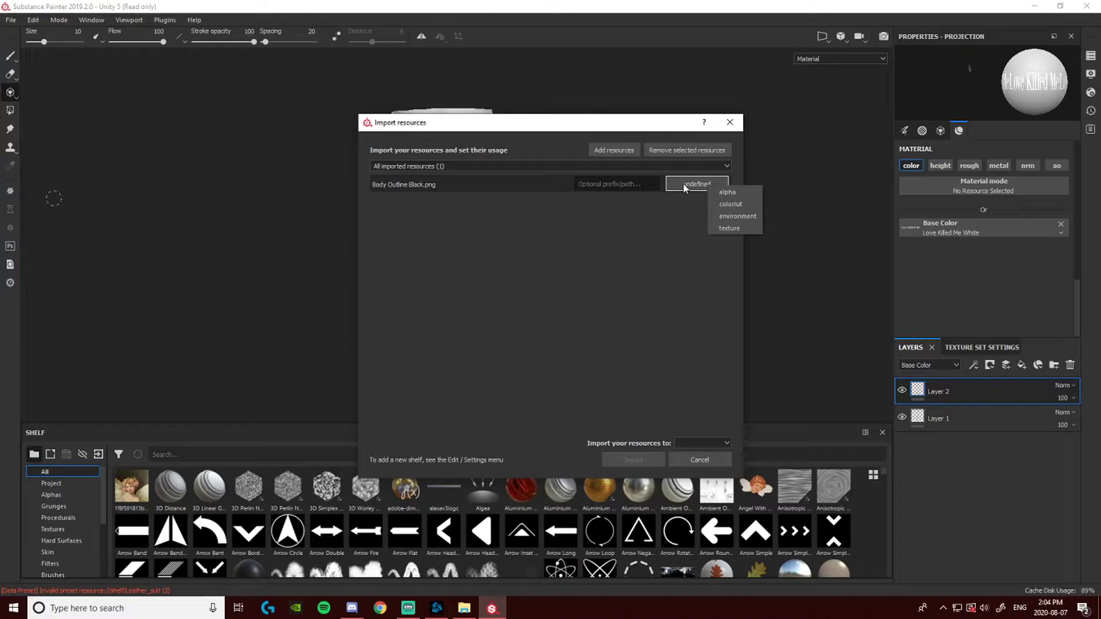
click(730, 228)
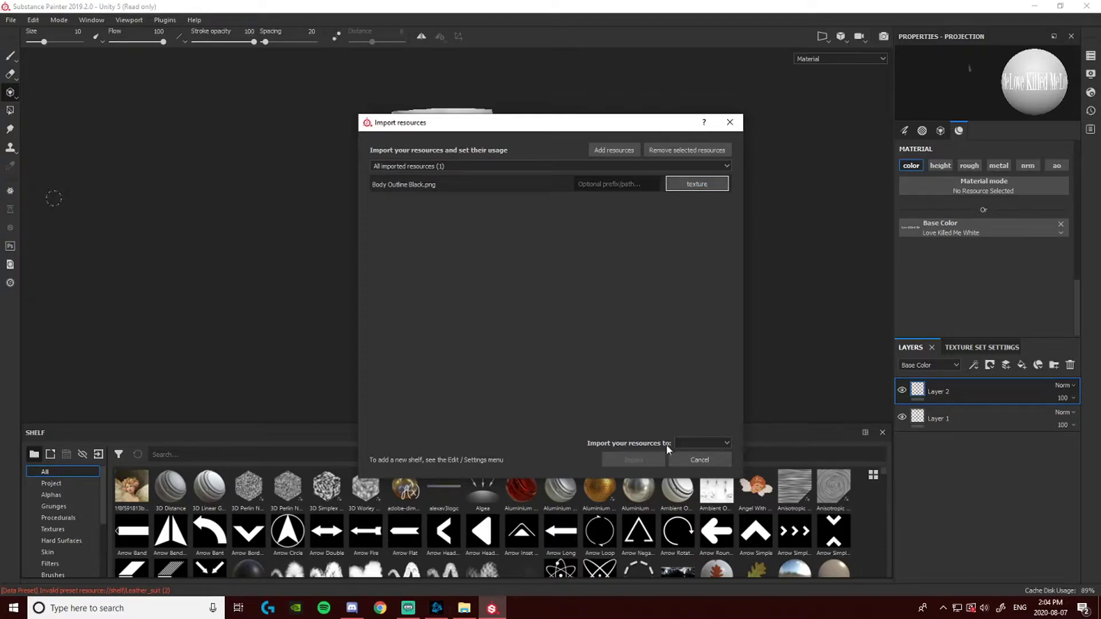
click(697, 443)
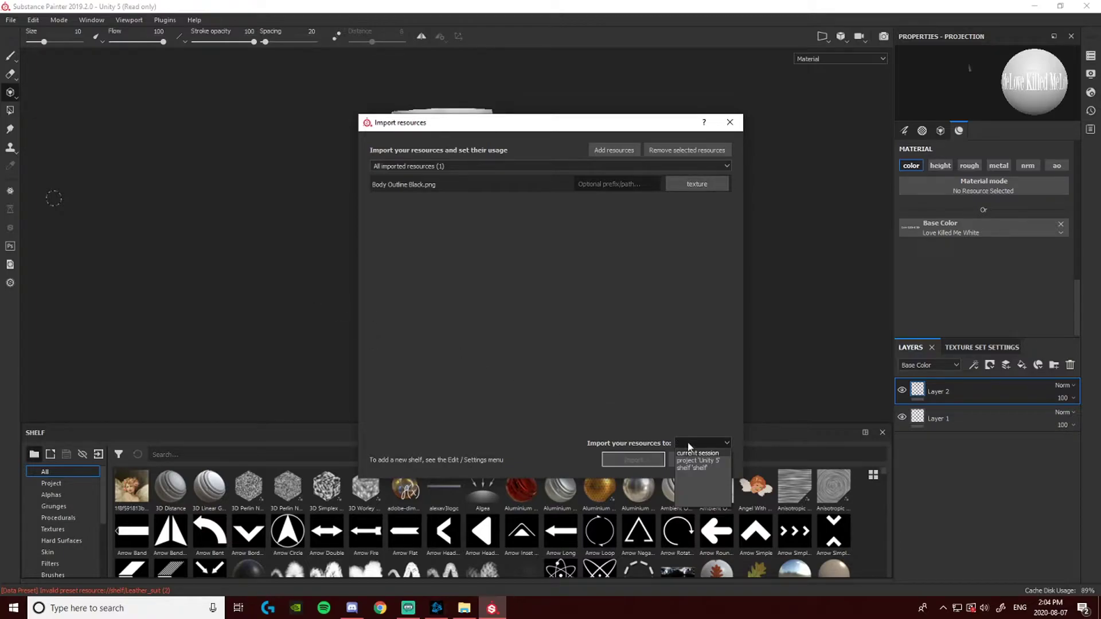
click(711, 468)
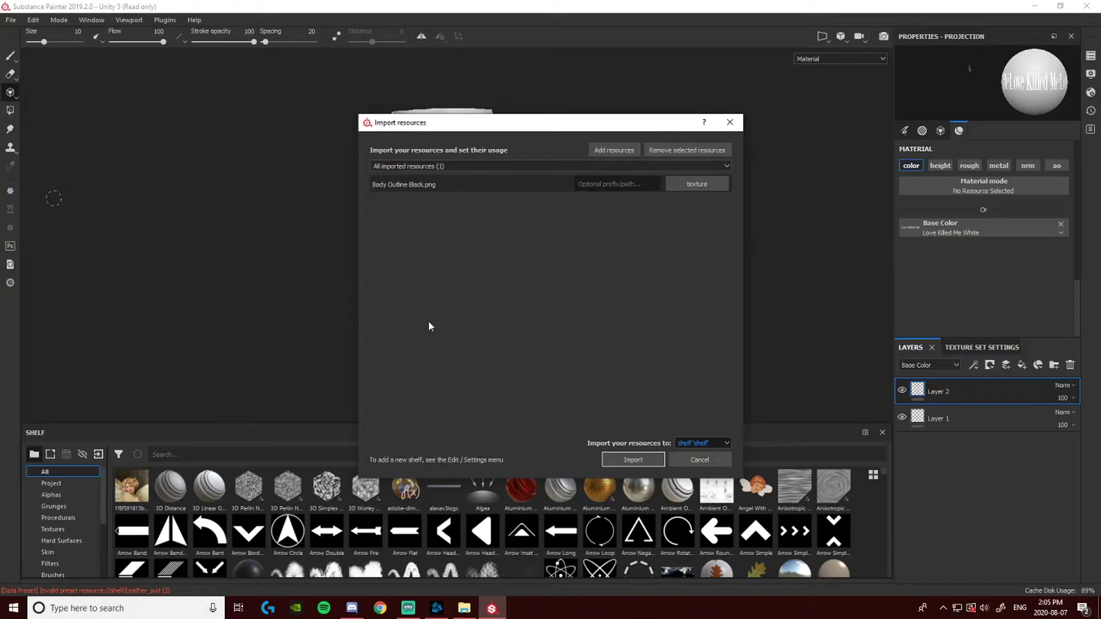
click(730, 123)
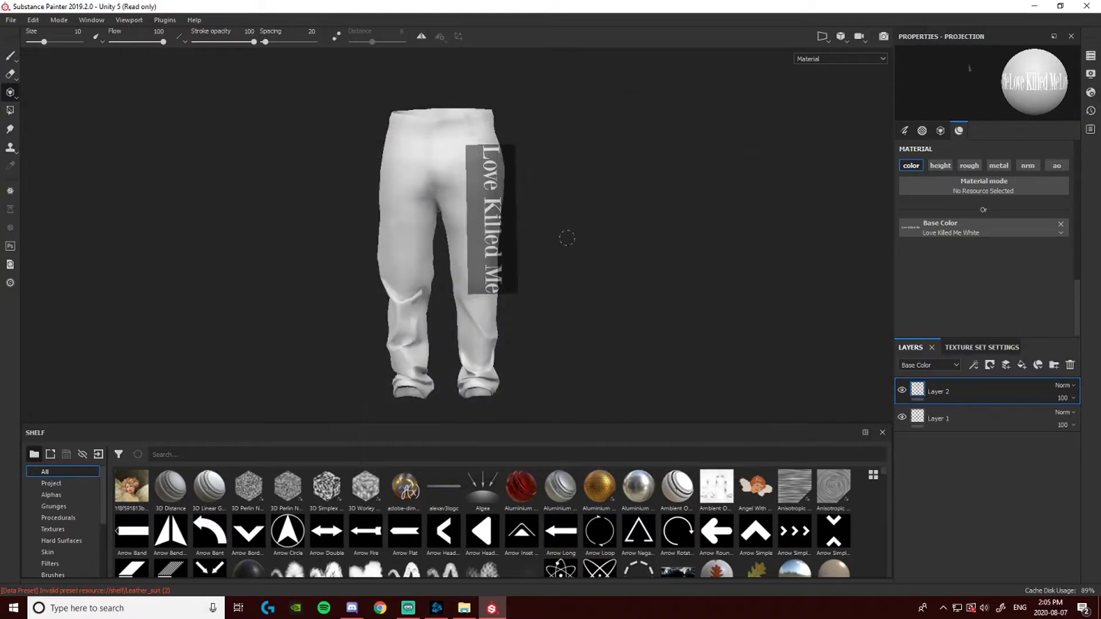
Remove the Love Killed Me White texture from the projection's base color and show only Textures in the shelf
click(1062, 224)
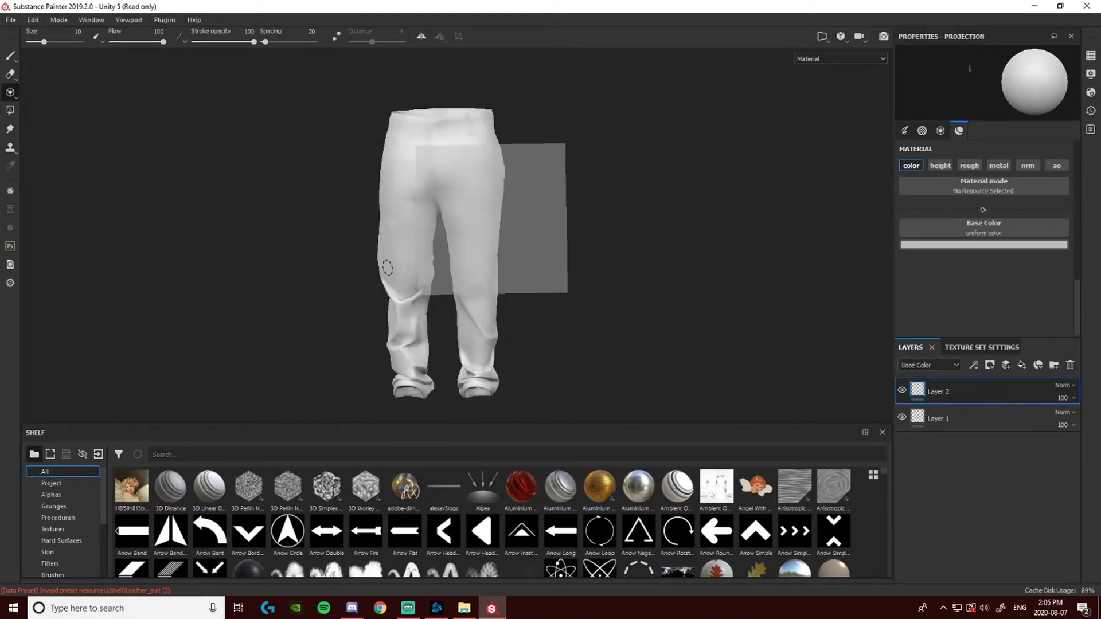
click(66, 528)
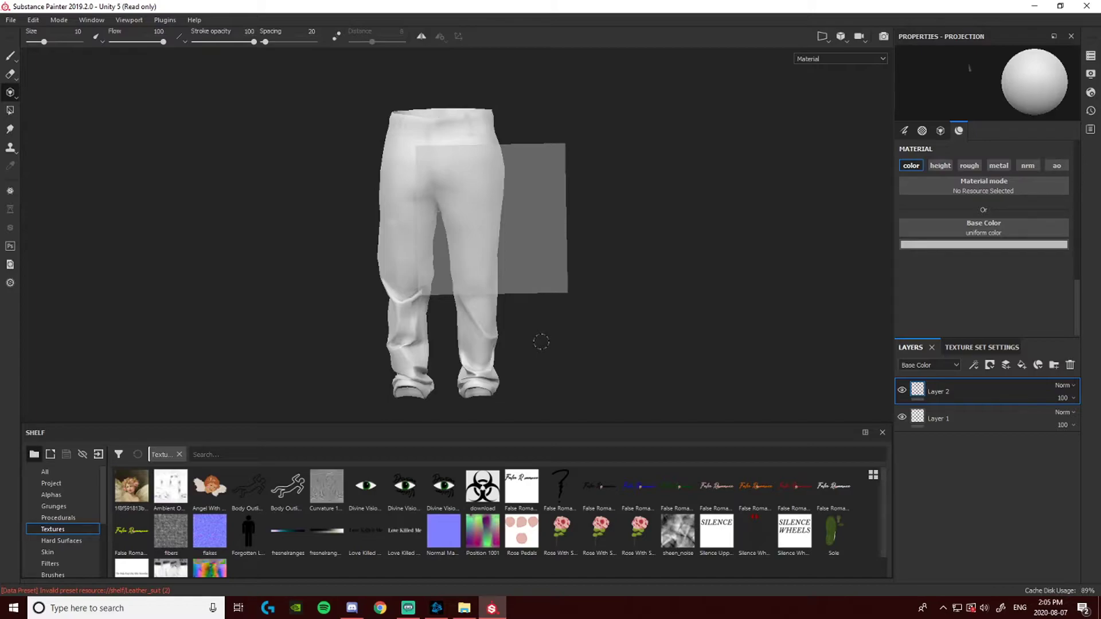
Shift the blank projection stencil across the upper part of the pants
mouse_move(484, 350)
alt+mouse_down()
mouse_move(636, 308)
mouse_move(464, 331)
mouse_move(497, 282)
alt+mouse_up()
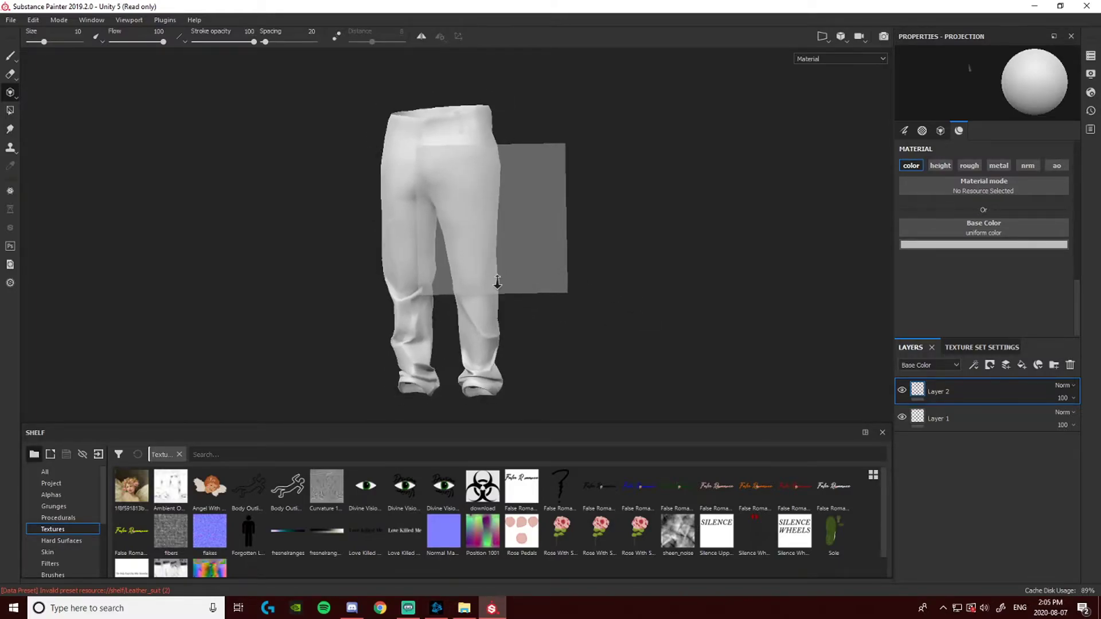
alt+right_drag(497, 283, 487, 243)
mouse_move(487, 243)
alt+mouse_down()
mouse_move(511, 253)
mouse_move(462, 283)
mouse_move(505, 320)
mouse_move(515, 261)
mouse_move(505, 253)
alt+mouse_up()
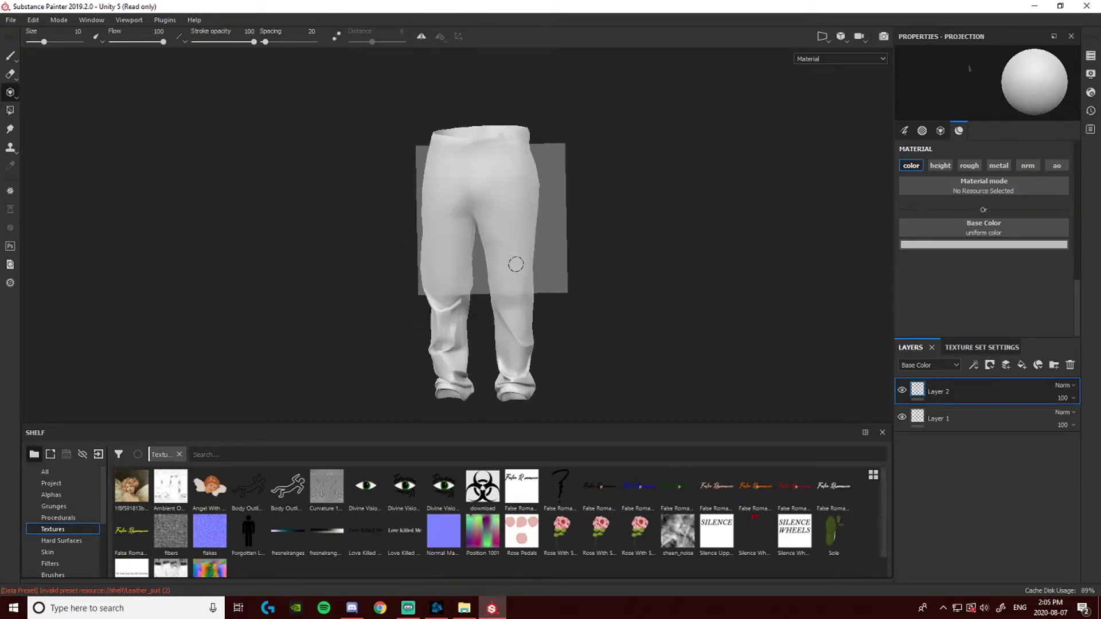
key(s)
key(s)
drag(612, 177, 633, 168)
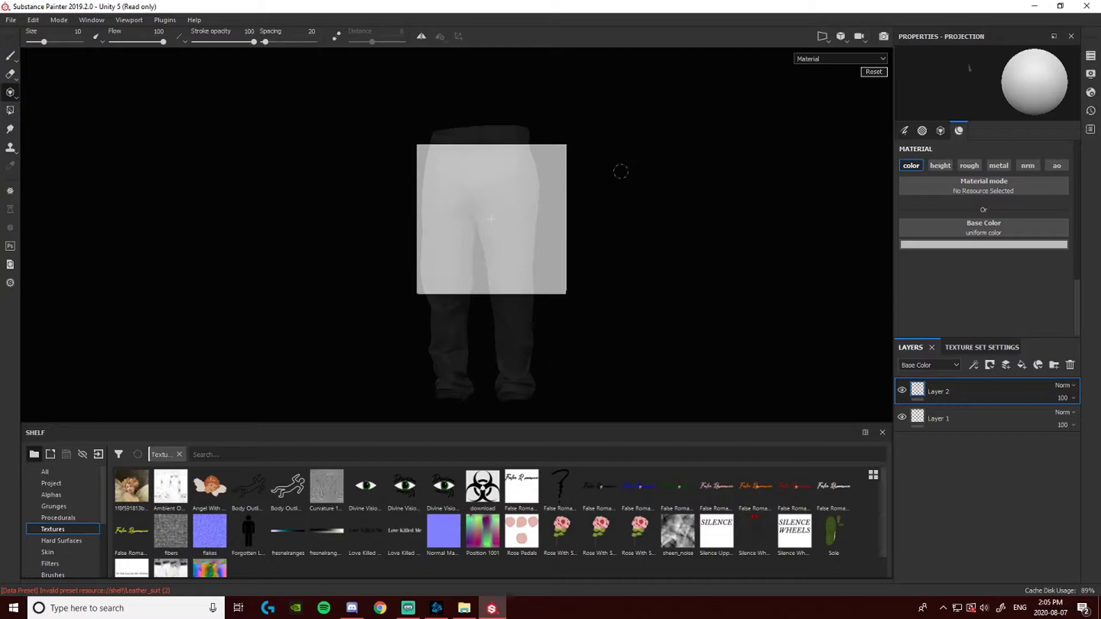
mouse_move(576, 201)
right_down()
mouse_move(593, 214)
mouse_move(583, 248)
mouse_move(573, 207)
mouse_move(565, 218)
right_up()
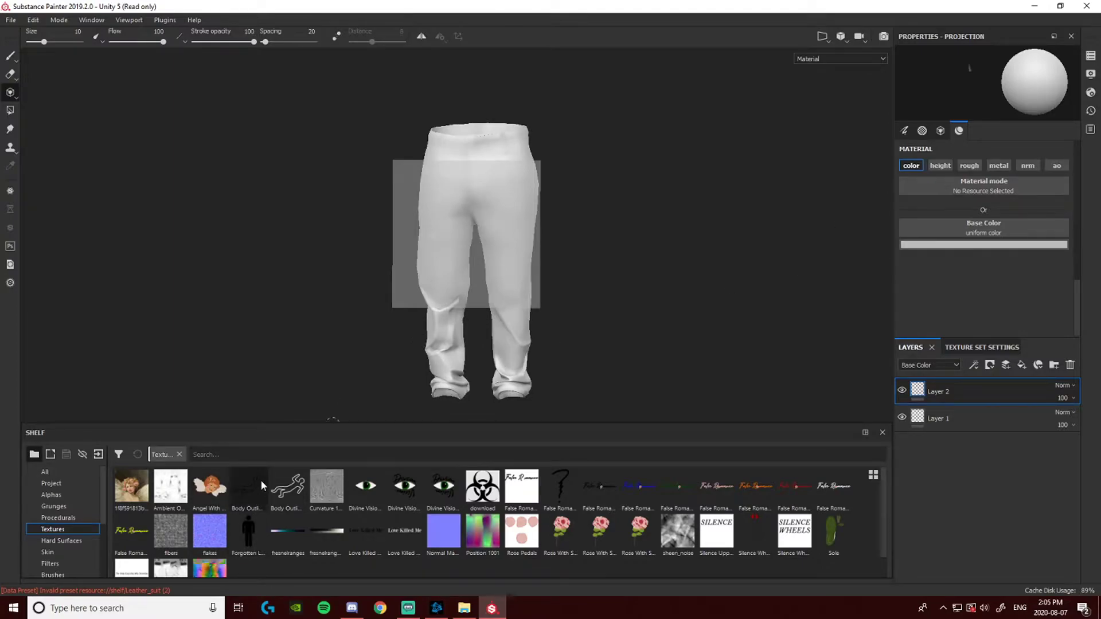
Assign the Body Outline Black texture as the projection's base color
mouse_move(262, 480)
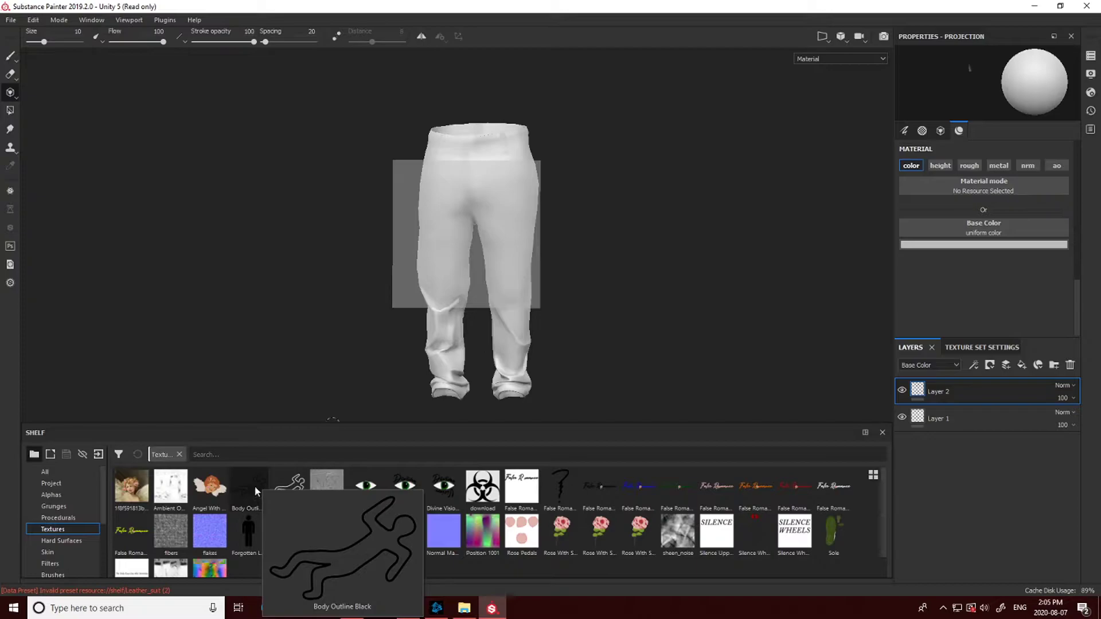
drag(249, 488, 984, 231)
alt+drag(446, 247, 451, 237)
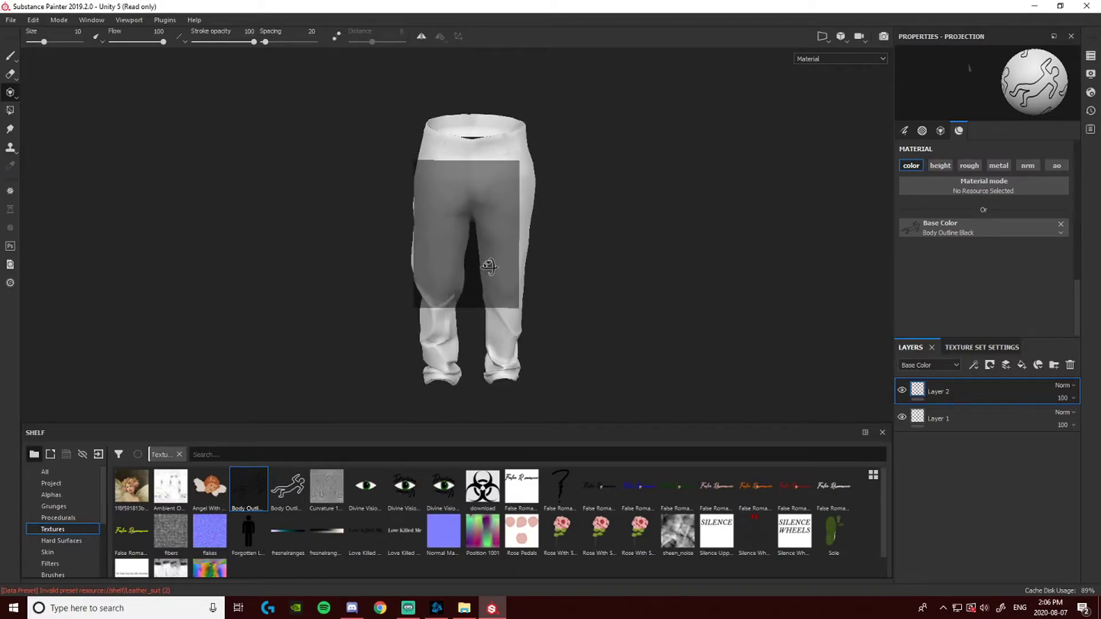
alt+middle_drag(451, 237, 361, 238)
alt+drag(361, 237, 364, 239)
alt+middle_drag(364, 239, 405, 336)
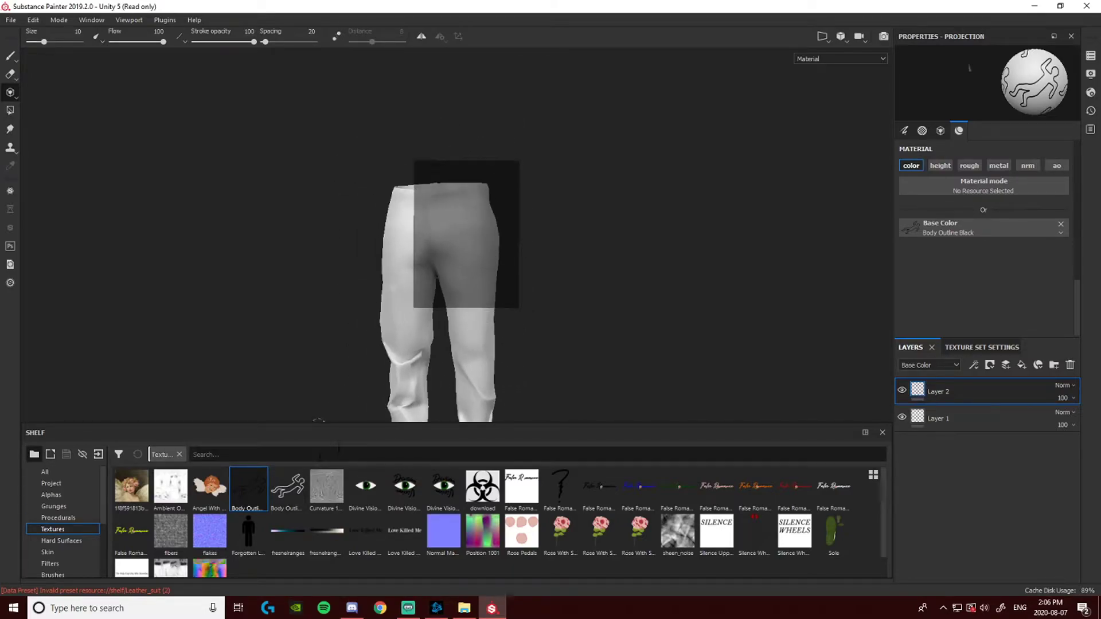
Rotate the projection stencil with Body Outline White loaded, and set the base color back to Body Outline Black
drag(287, 486, 957, 226)
key(s)
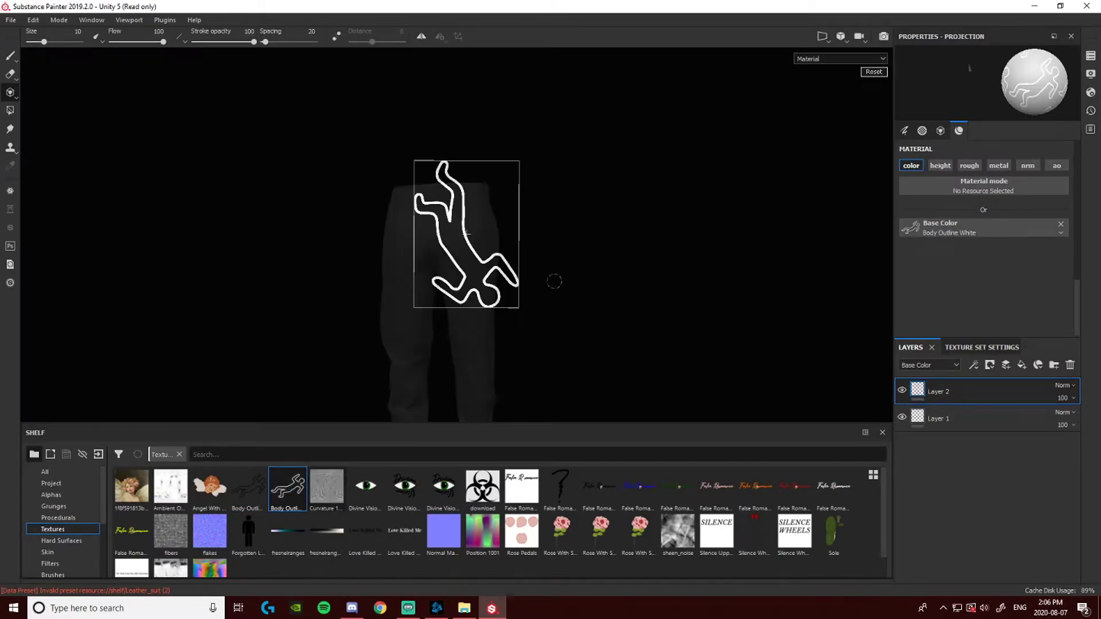
drag(554, 281, 417, 129)
drag(251, 491, 960, 234)
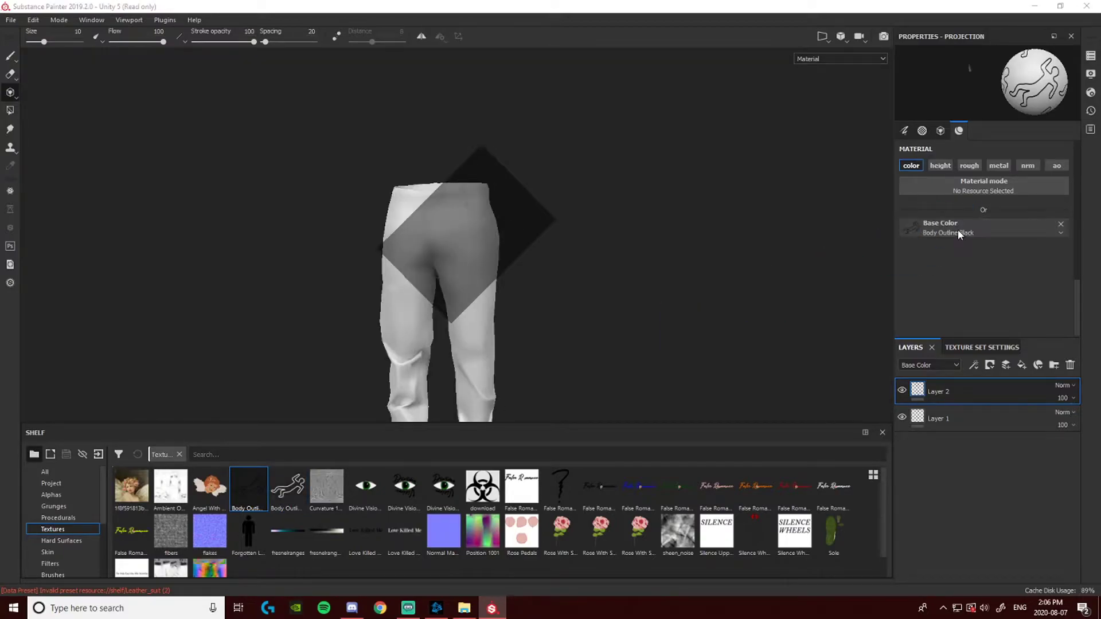
Try projecting the black body outline onto the hips and undo the stroke
scroll(522, 260, up, 6)
alt+middle_drag(521, 179, 523, 254)
mouse_move(427, 233)
mouse_down()
mouse_move(453, 217)
mouse_move(482, 234)
mouse_move(446, 297)
mouse_move(467, 294)
mouse_move(467, 239)
mouse_up()
key(ctrl+z)
Project the complete black body outline graphic onto one hip of the pants
mouse_move(504, 289)
alt+middle_down()
mouse_move(536, 336)
mouse_move(579, 298)
alt+middle_up()
alt+drag(579, 298, 668, 267)
alt+middle_drag(579, 276, 511, 253)
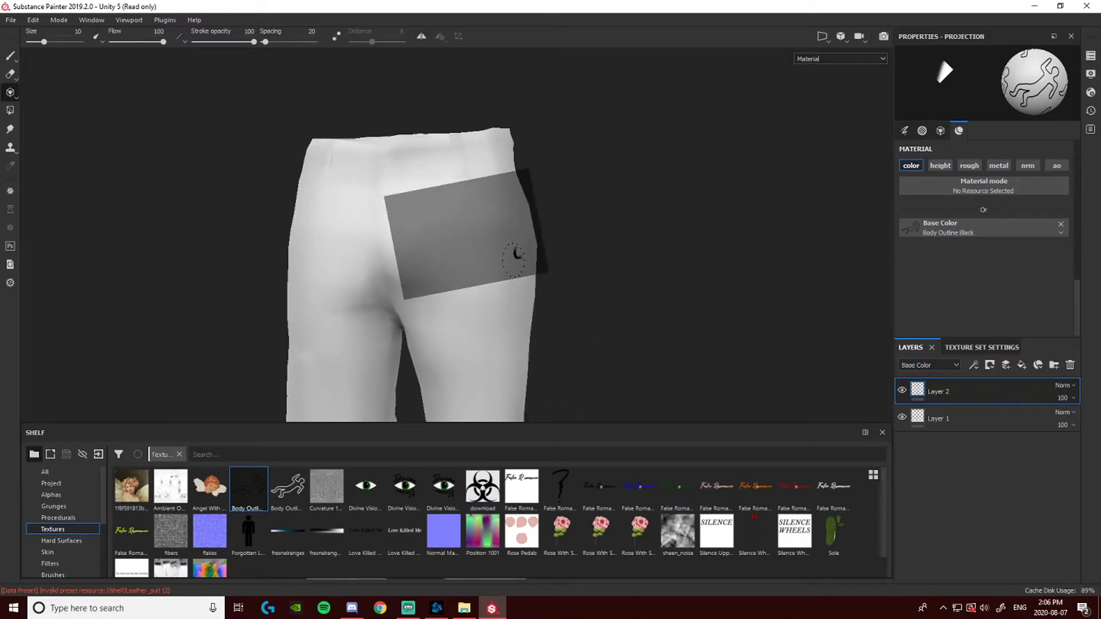
mouse_move(516, 255)
alt+mouse_down()
mouse_move(418, 283)
mouse_move(433, 246)
mouse_move(406, 253)
mouse_move(403, 270)
mouse_move(436, 258)
mouse_move(412, 265)
alt+mouse_up()
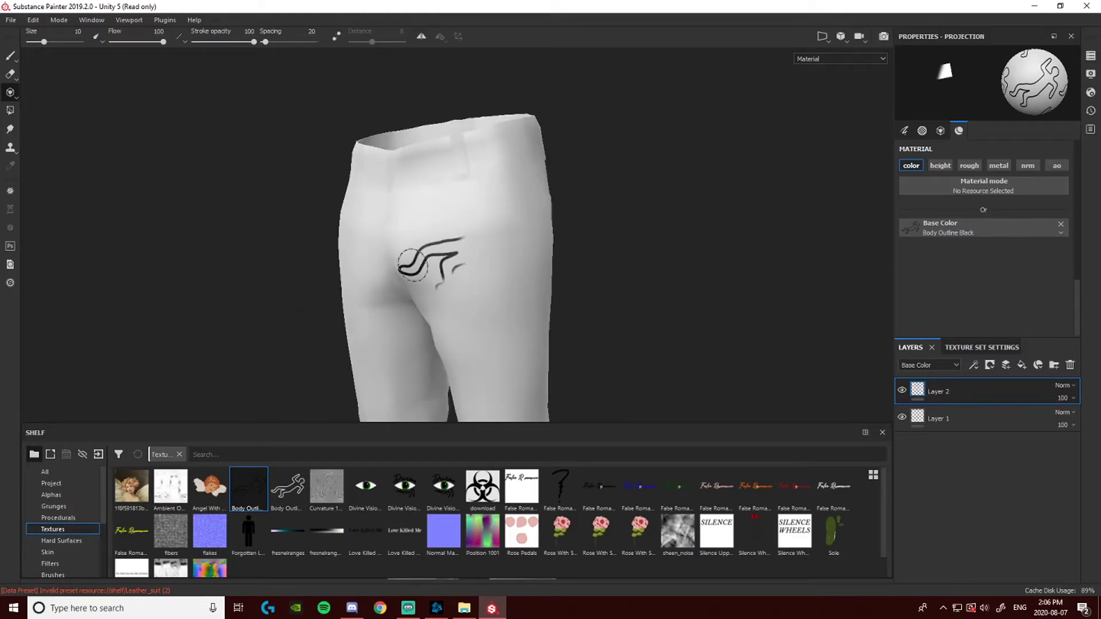
drag(413, 265, 435, 269)
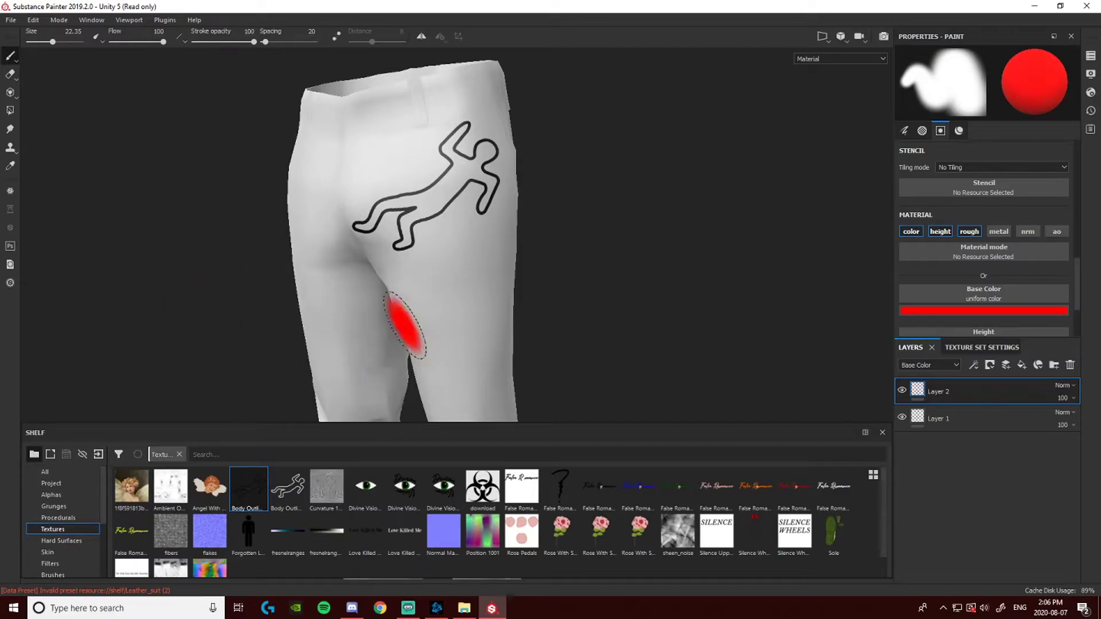
Paint red across the hips, and add a patch on one leg using the red sampled from the hips
scroll(627, 341, down, 5)
mouse_move(537, 369)
alt+mouse_down()
mouse_move(614, 345)
mouse_move(521, 371)
mouse_move(534, 339)
alt+mouse_up()
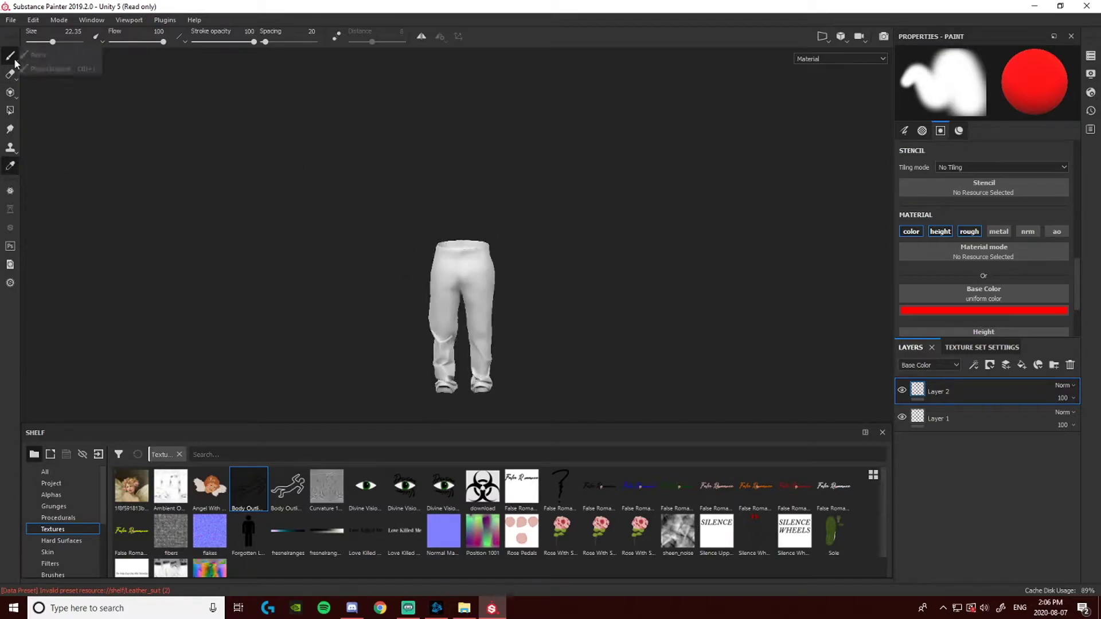
mouse_move(438, 276)
mouse_down()
mouse_move(476, 284)
mouse_move(461, 270)
mouse_up()
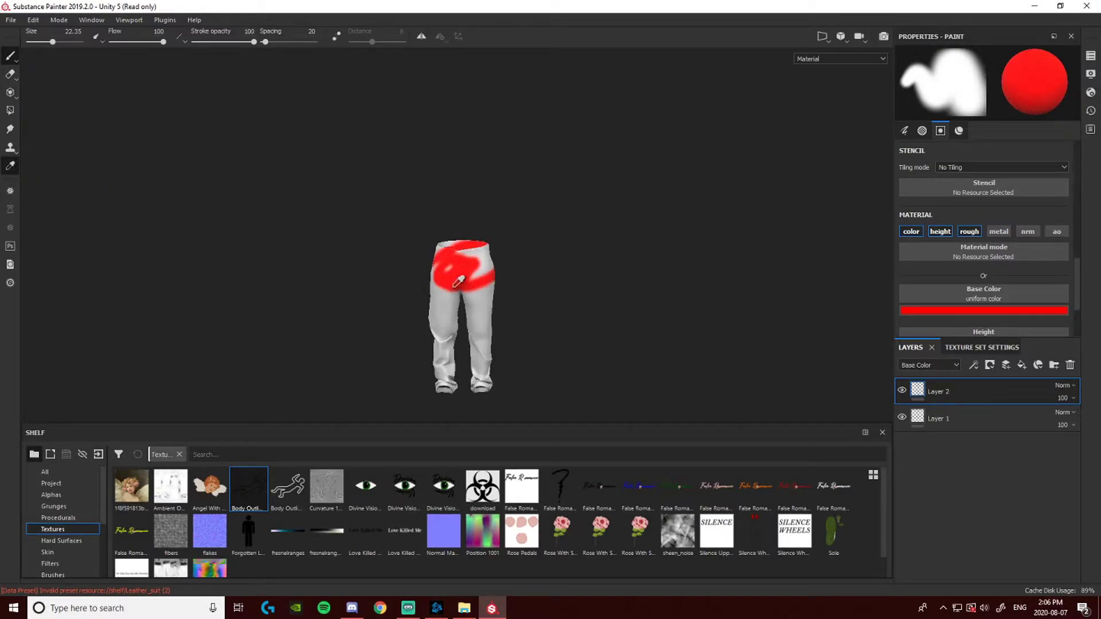
click(457, 281)
drag(441, 316, 437, 325)
Set the brush's base color to black and paint a black patch on the other leg
click(928, 313)
drag(962, 365, 937, 438)
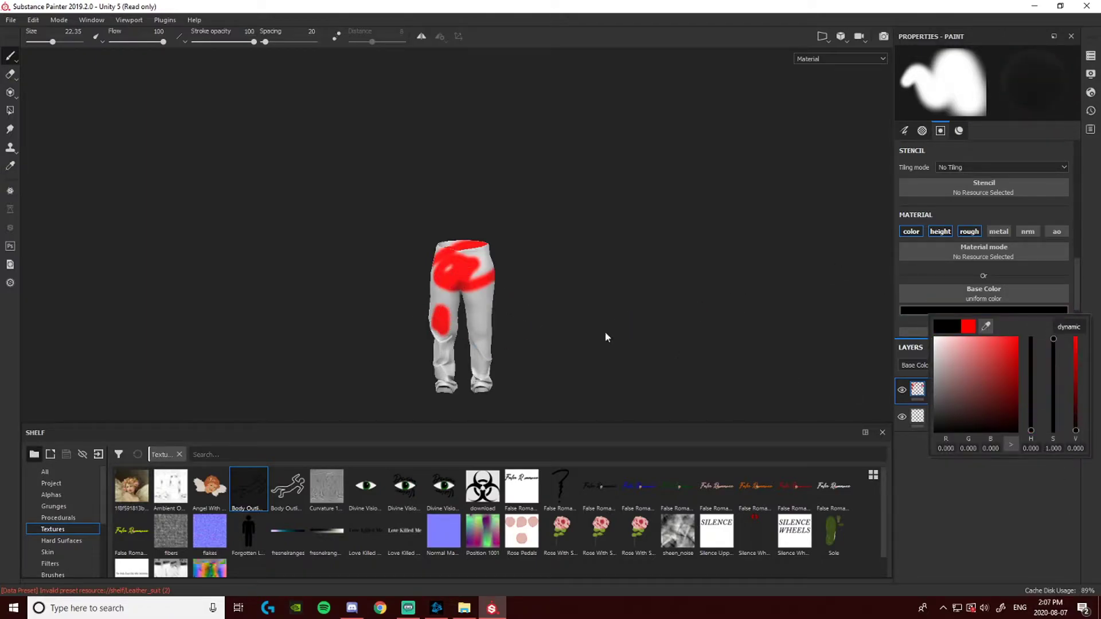
click(442, 300)
mouse_move(486, 314)
mouse_down()
mouse_move(483, 324)
mouse_move(480, 286)
mouse_up()
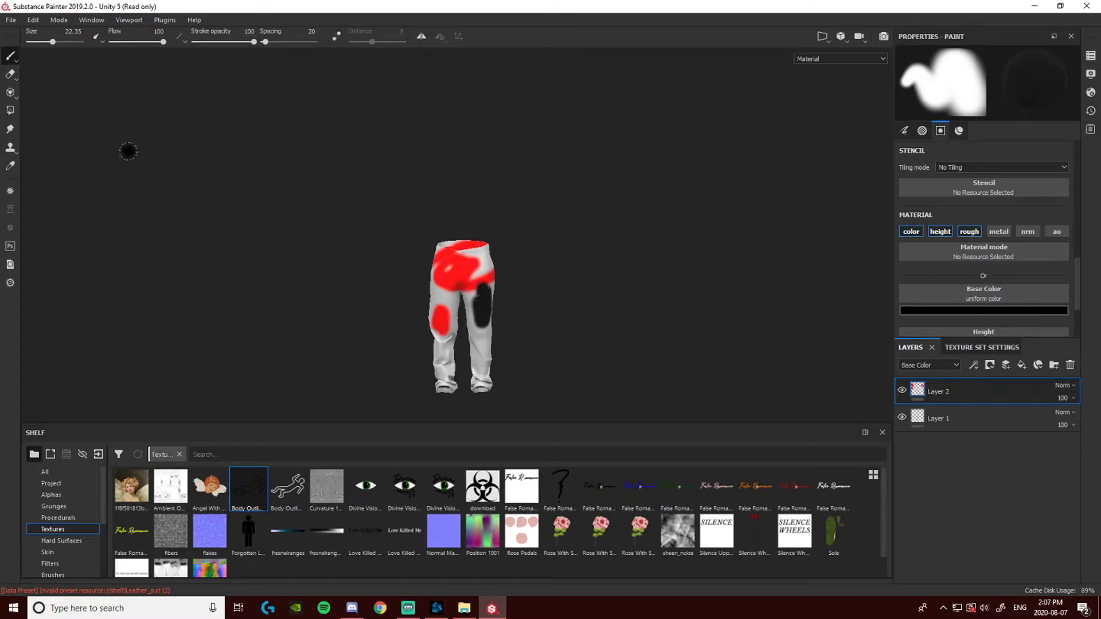
Sample the red from the painted hips as the brush material
click(11, 166)
click(442, 253)
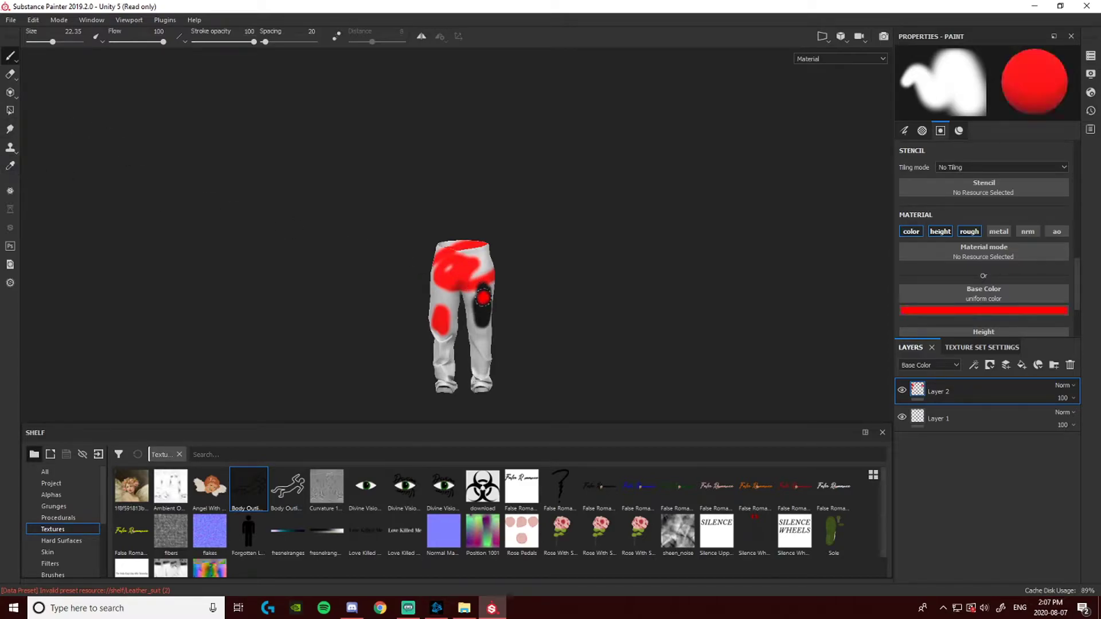
Undo all the red and black paint strokes on the pants
key(ctrl+z)
key(ctrl+z)
key(ctrl+z)
key(ctrl+z)
key(ctrl+z)
key(ctrl+z)
key(ctrl+z)
key(ctrl+z)
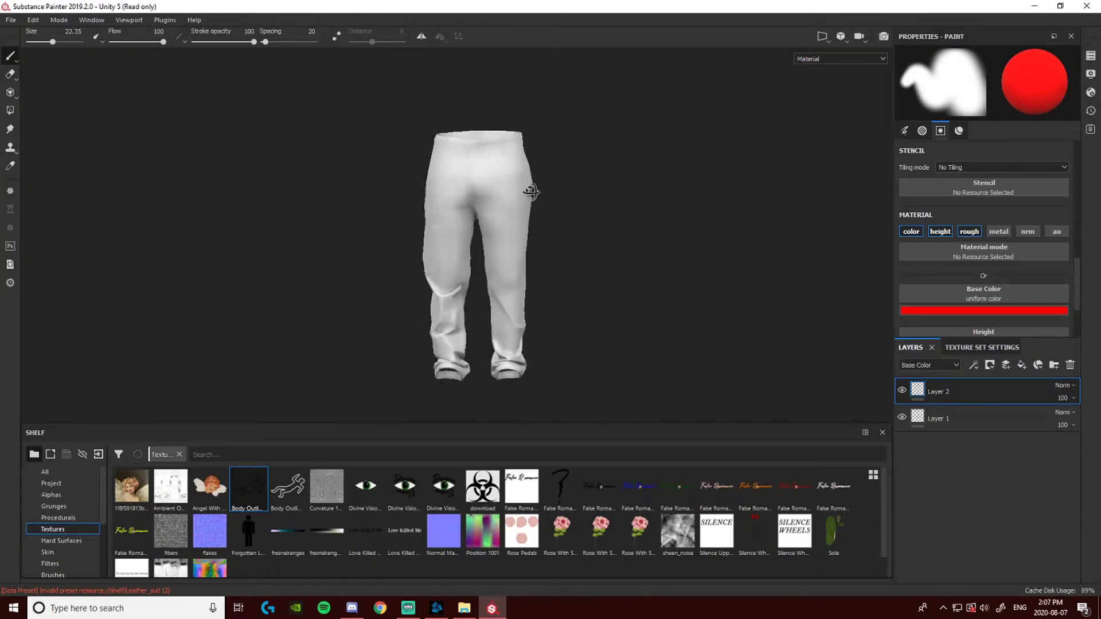
Show the 3D and 2D views side by side with the whole UV layout of the pants in view
alt+drag(505, 183, 403, 204)
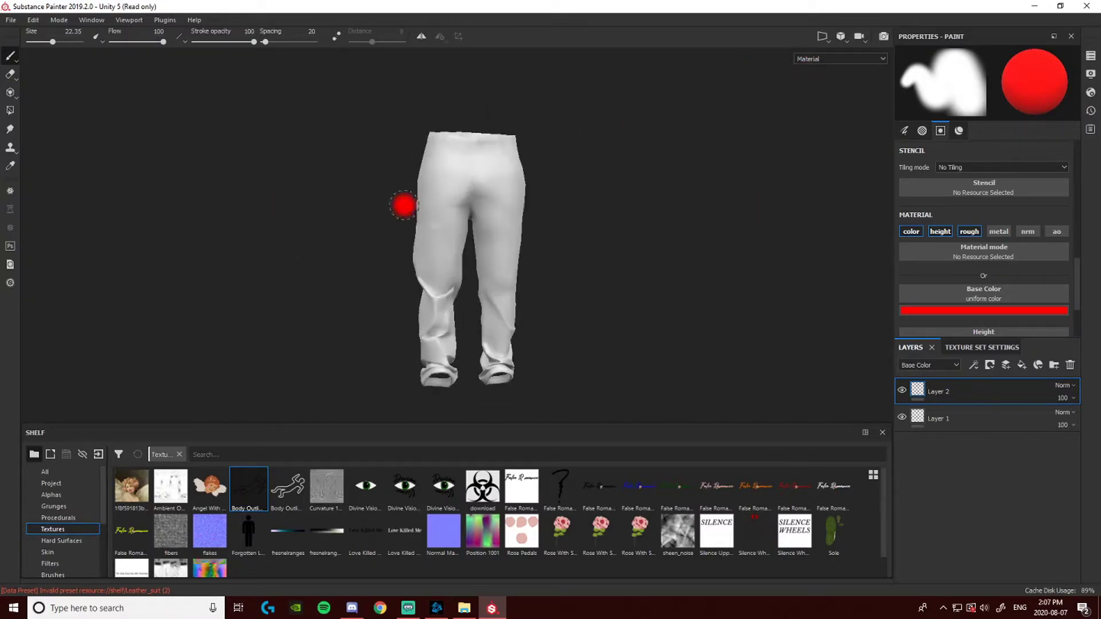
click(823, 37)
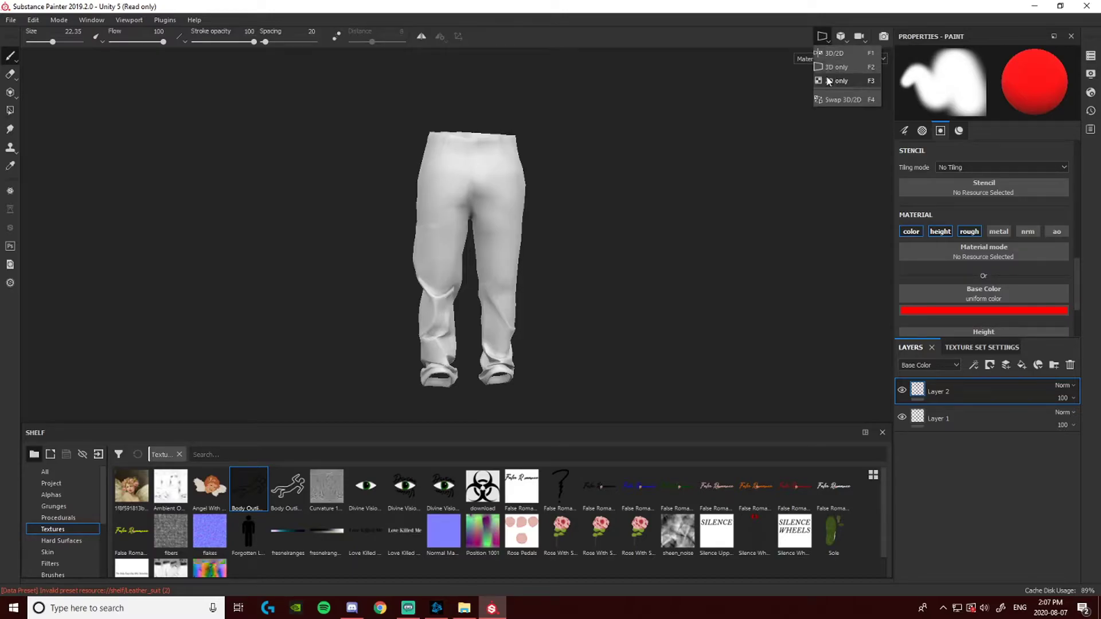
click(849, 60)
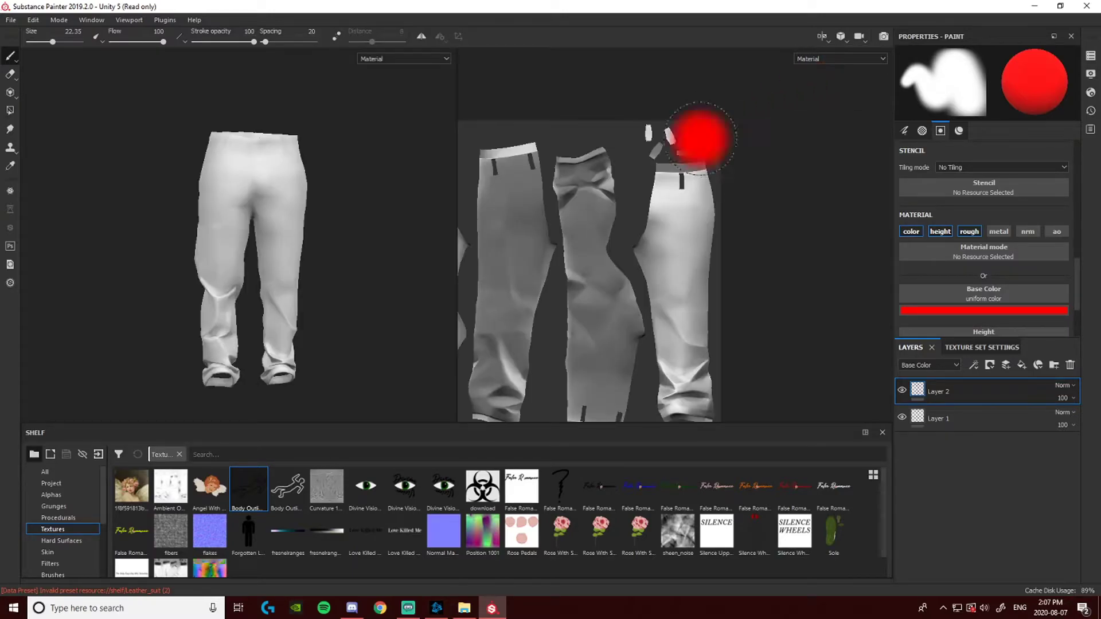
scroll(641, 183, down, 3)
alt+middle_drag(623, 178, 634, 203)
scroll(633, 203, up, 1)
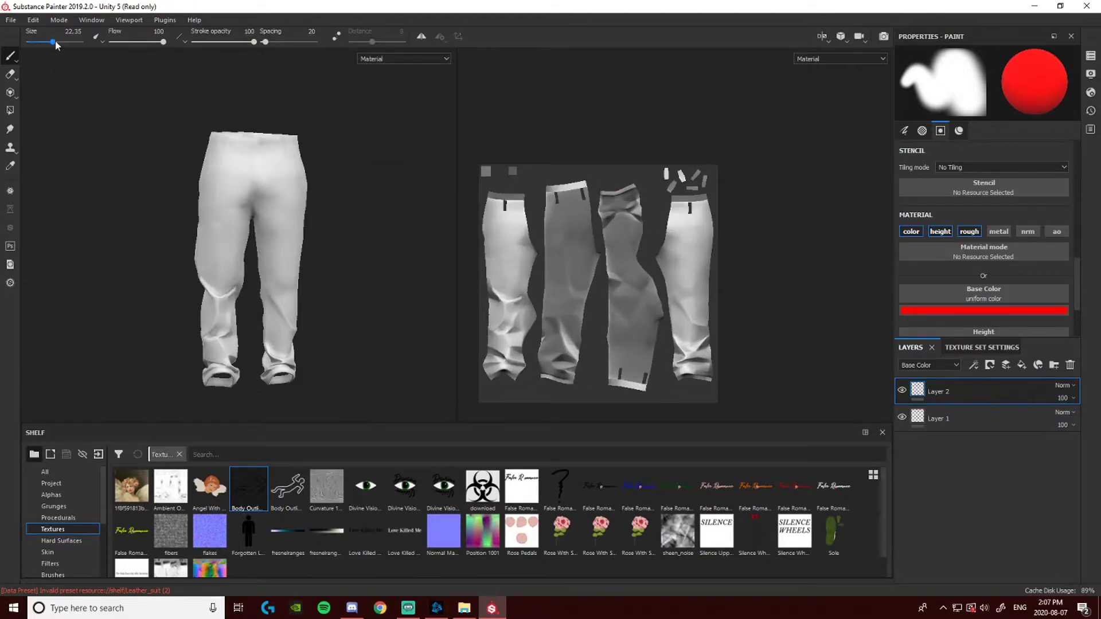
Set the brush size to 100 and paint the entire UV layout of the pants red in the 2D view
drag(53, 42, 82, 43)
mouse_move(519, 252)
mouse_down()
mouse_move(504, 153)
mouse_move(573, 258)
mouse_move(630, 287)
mouse_move(608, 367)
mouse_move(693, 240)
mouse_move(692, 361)
mouse_move(676, 211)
mouse_move(628, 165)
mouse_move(651, 369)
mouse_up()
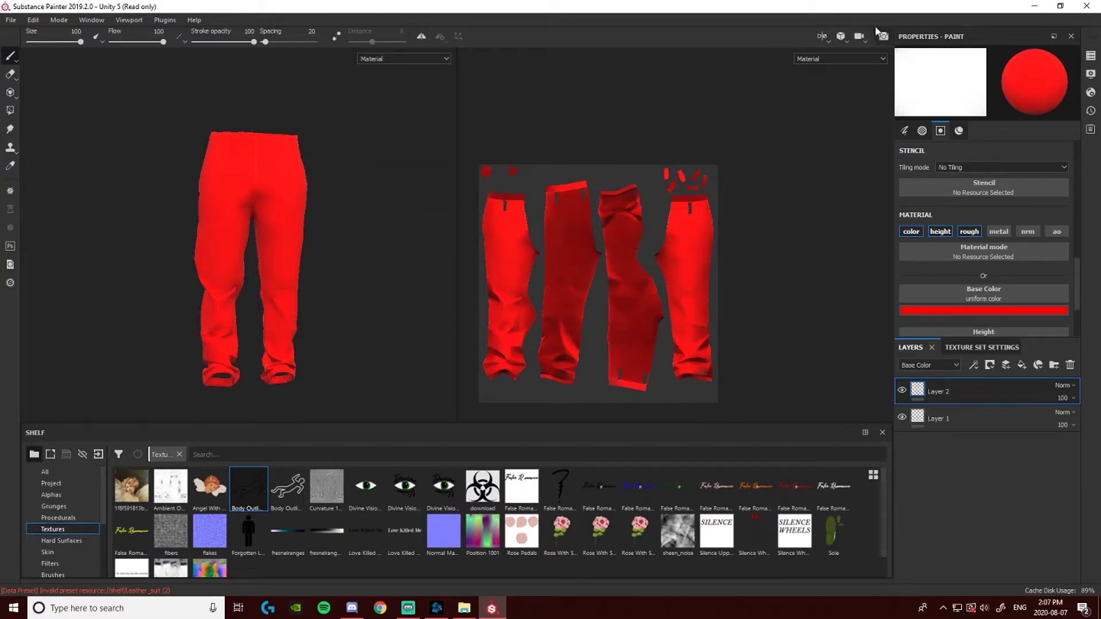
click(11, 73)
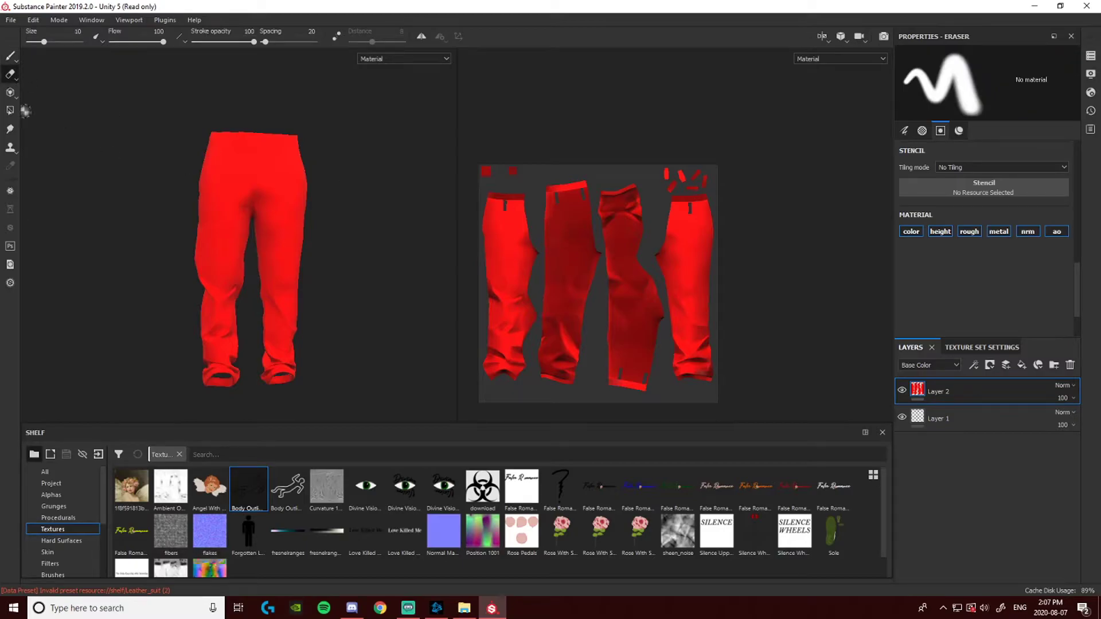
Try projecting the Body Outline Black texture onto the lower leg in the 2D and 3D views, and undo the projected strokes
click(10, 91)
mouse_move(528, 252)
middle_down()
mouse_move(534, 276)
mouse_move(555, 283)
mouse_move(560, 264)
mouse_move(545, 243)
middle_up()
drag(659, 288, 680, 346)
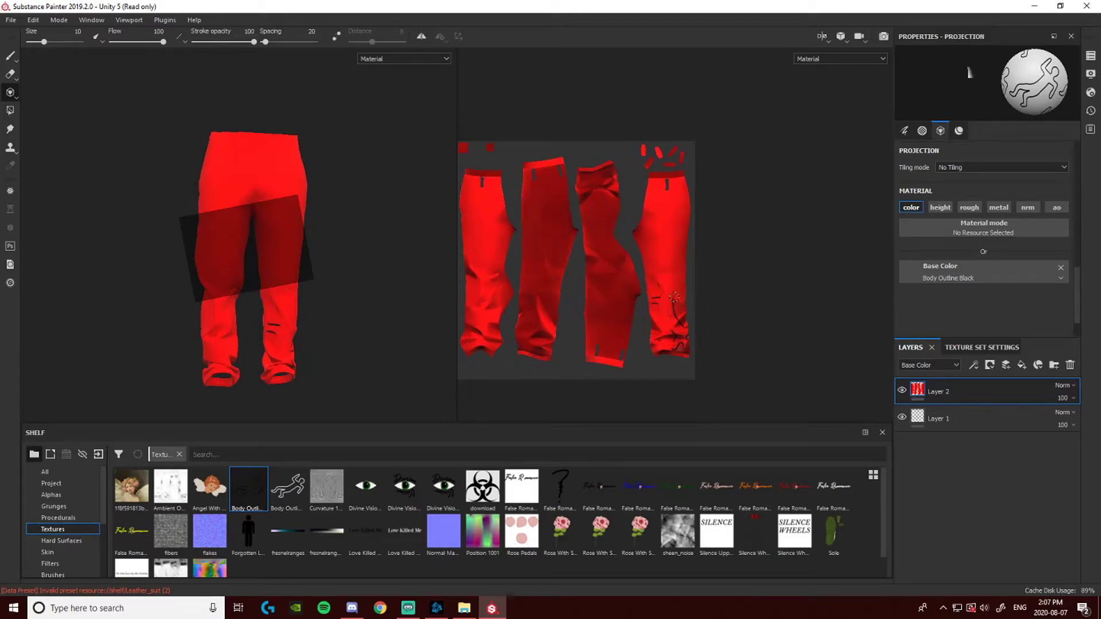
key(ctrl+z)
alt+drag(382, 245, 268, 349)
alt+middle_drag(268, 349, 292, 230)
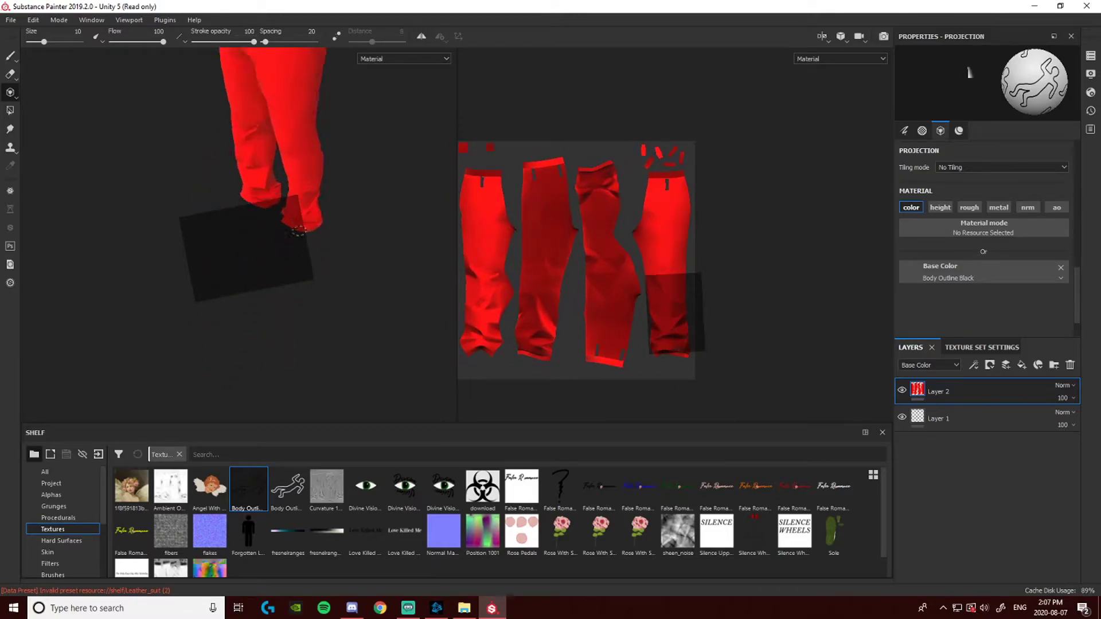
scroll(304, 213, up, 3)
mouse_move(327, 189)
alt+middle_down()
mouse_move(330, 152)
mouse_move(312, 260)
alt+middle_up()
mouse_move(312, 259)
alt+mouse_down()
mouse_move(279, 229)
mouse_move(376, 167)
mouse_move(270, 147)
mouse_move(253, 98)
mouse_move(278, 114)
mouse_move(261, 123)
alt+mouse_up()
key(ctrl+z)
scroll(663, 263, down, 3)
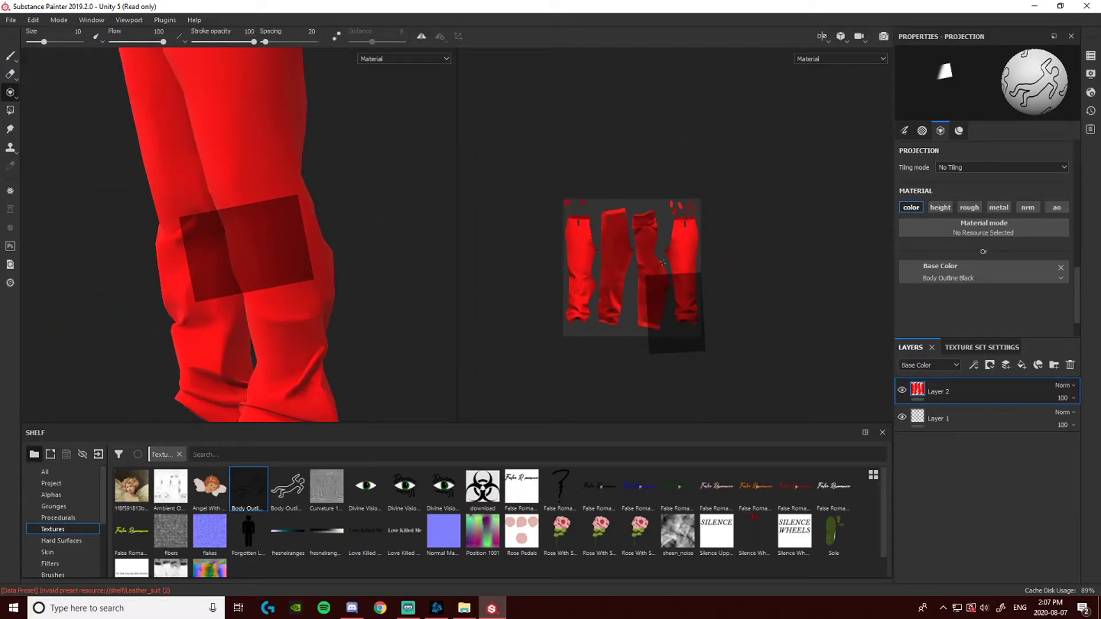
Apply the Fabric Denim Washed Out smart material to the pants in the 3D-only view and expand its layer group
click(822, 38)
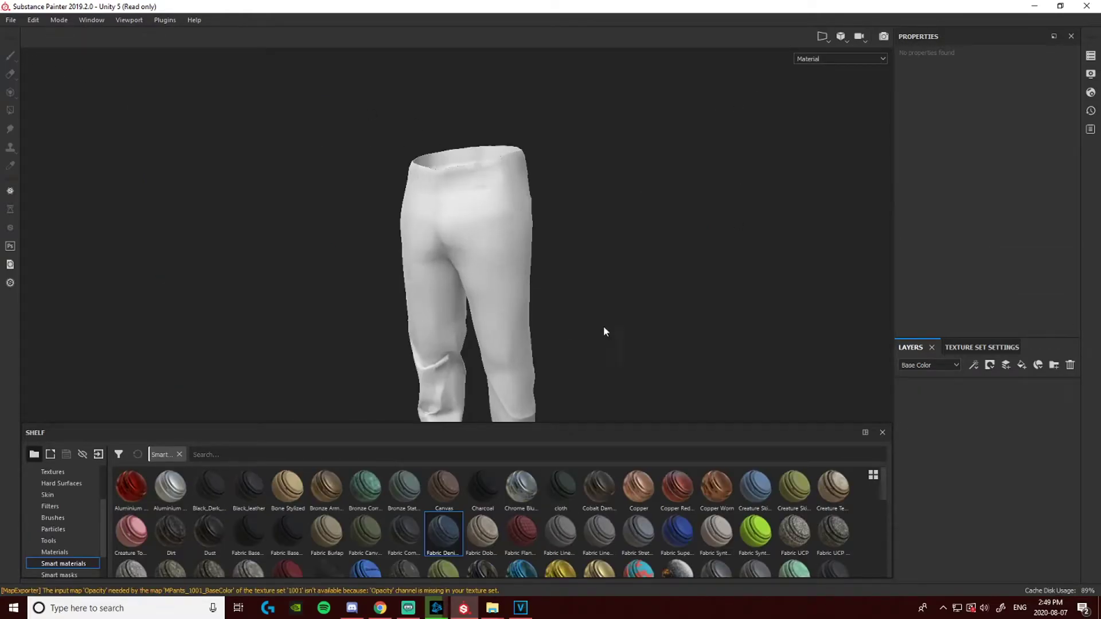
alt+drag(605, 332, 593, 273)
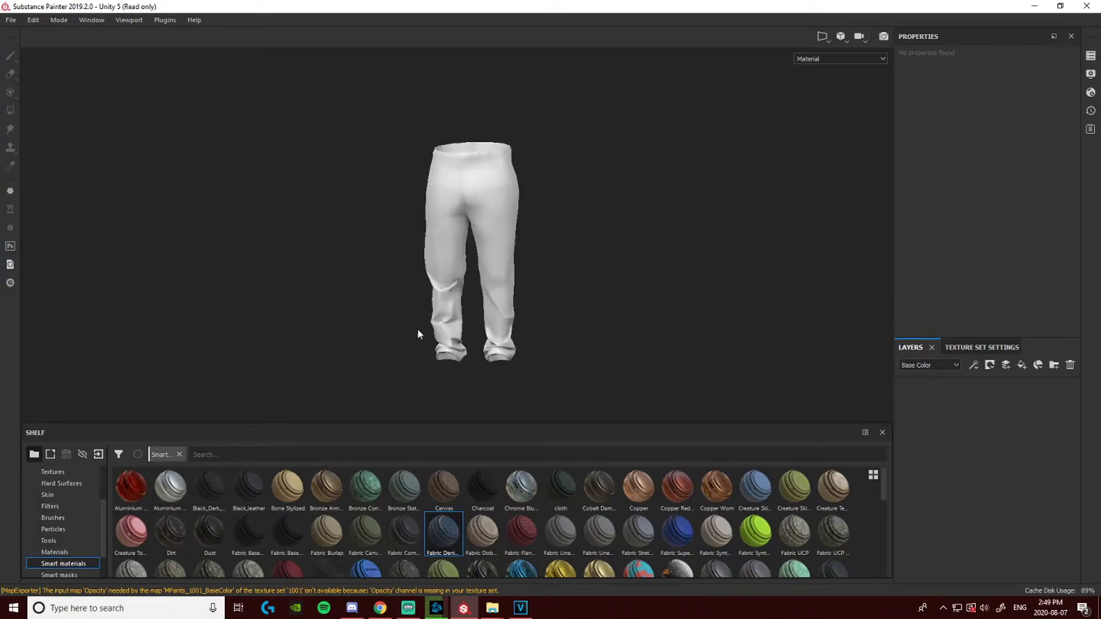
scroll(428, 307, up, 3)
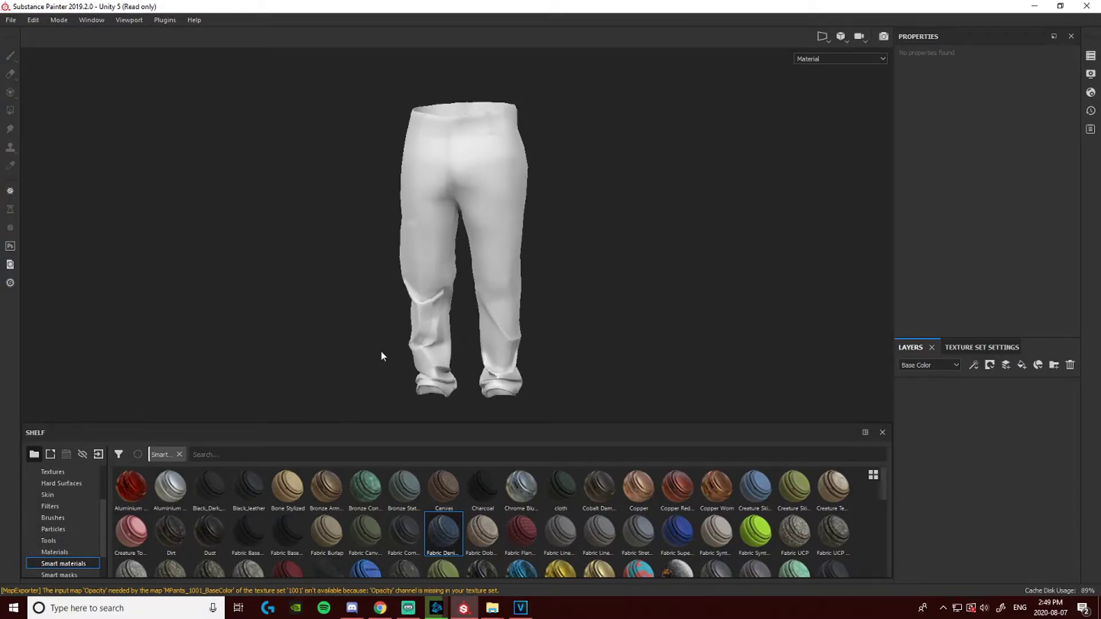
drag(453, 536, 497, 253)
click(916, 392)
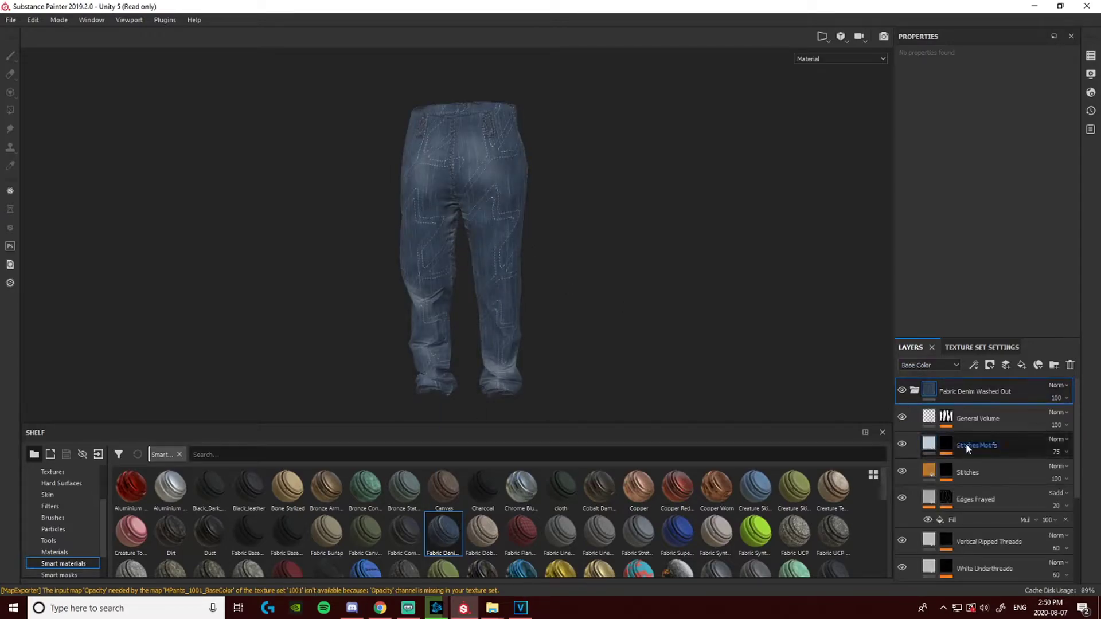
Hide the Stitches Motifs layer of the denim material and check the seams on the legs
scroll(975, 435, down, 5)
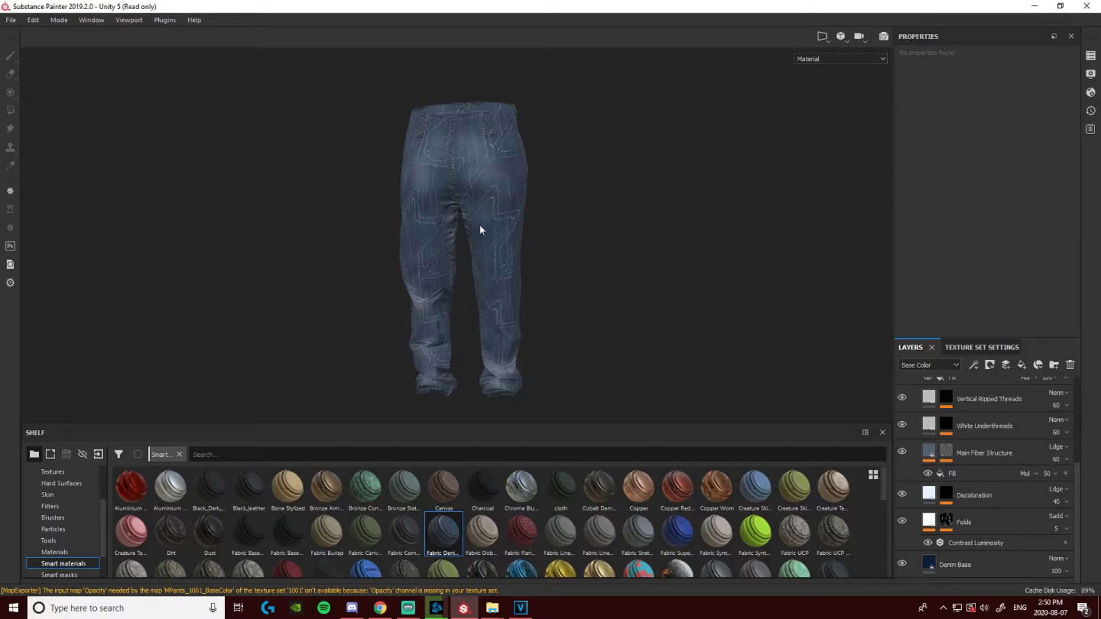
scroll(557, 276, down, 3)
scroll(534, 273, up, 5)
alt+drag(523, 271, 513, 239)
alt+middle_drag(514, 239, 527, 301)
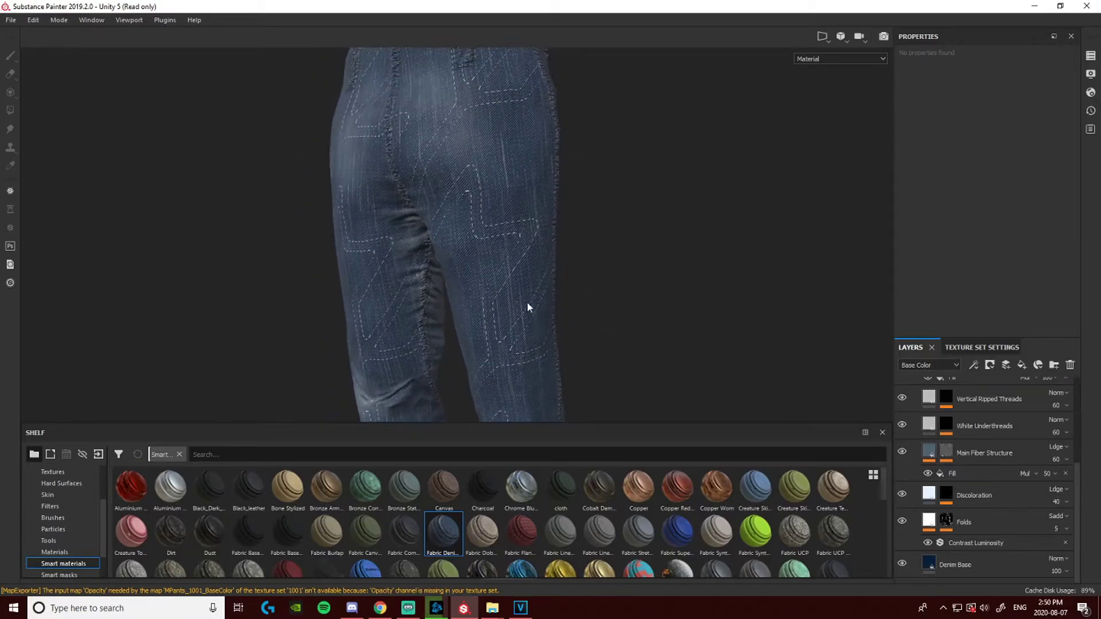
scroll(989, 429, up, 5)
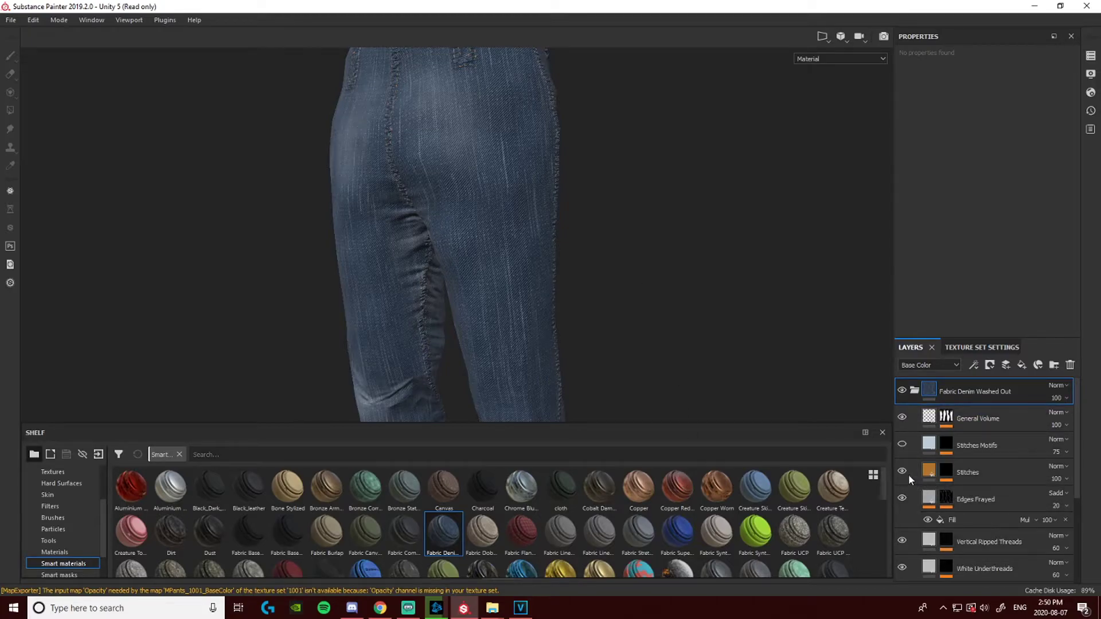
alt+drag(575, 250, 508, 262)
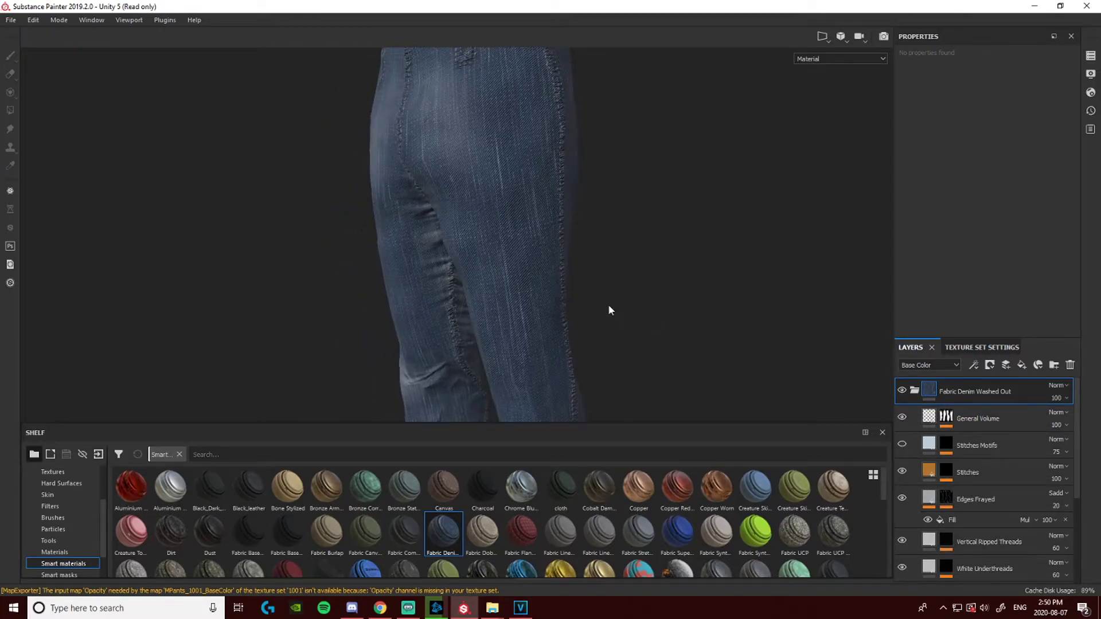
Set the base color of the denim's Stitches layer to bright magenta
click(929, 470)
click(1011, 296)
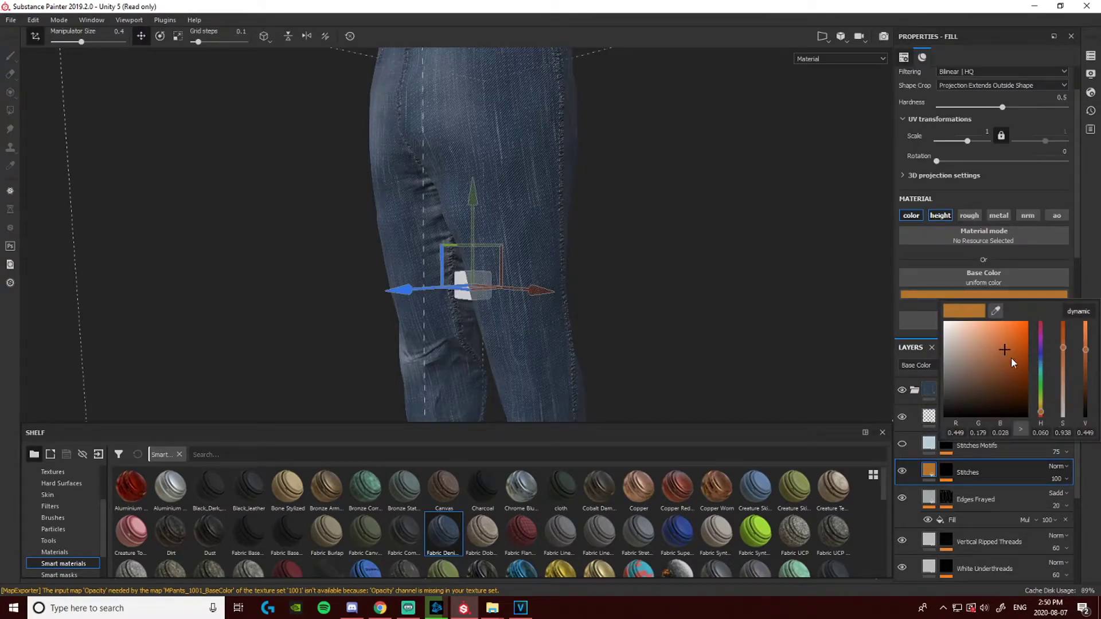
alt+drag(715, 276, 622, 196)
click(987, 297)
drag(1022, 337, 1029, 324)
click(1040, 335)
alt+drag(814, 247, 752, 310)
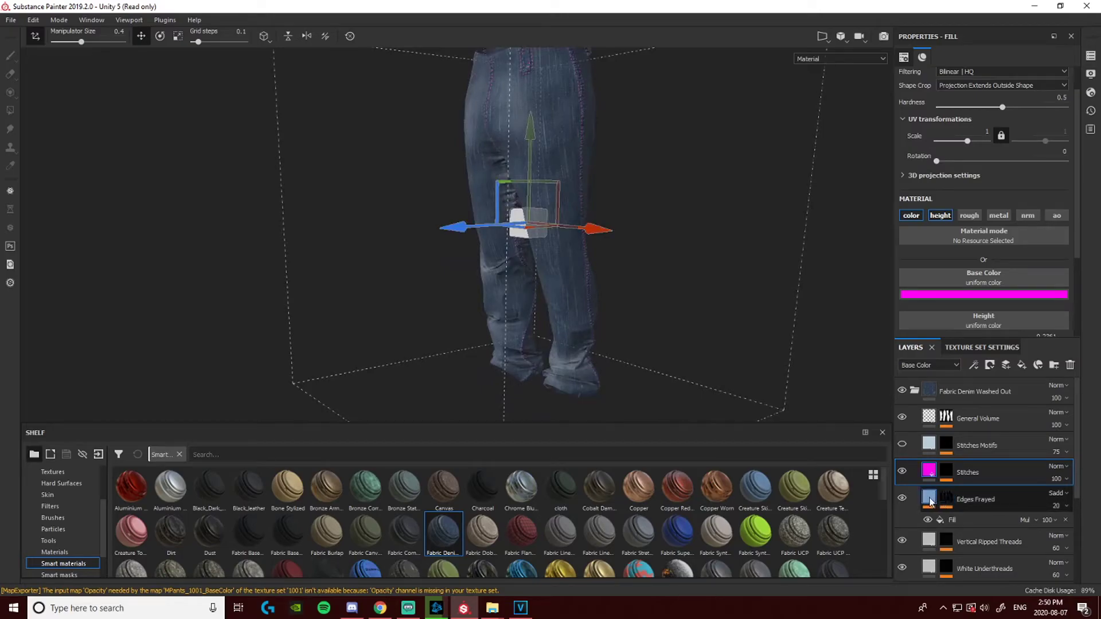
alt+drag(617, 290, 652, 277)
alt+middle_drag(708, 277, 650, 285)
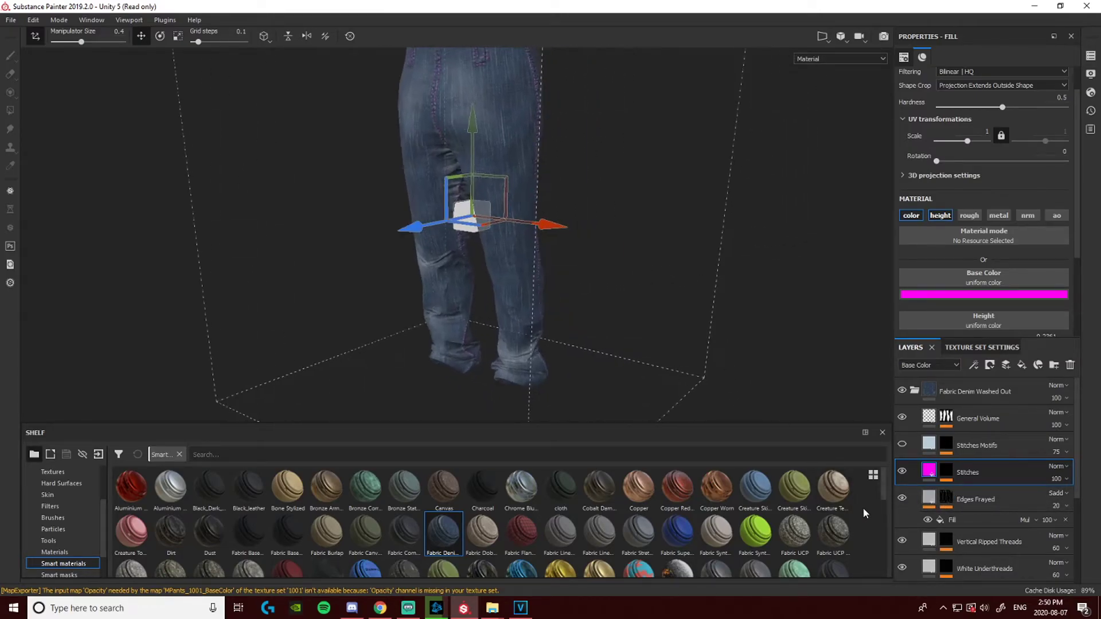
Hide the Vertical Ripped Threads, White Underthreads and Discoloration layers of the denim material
click(902, 499)
scroll(906, 493, down, 1)
scroll(903, 459, down, 2)
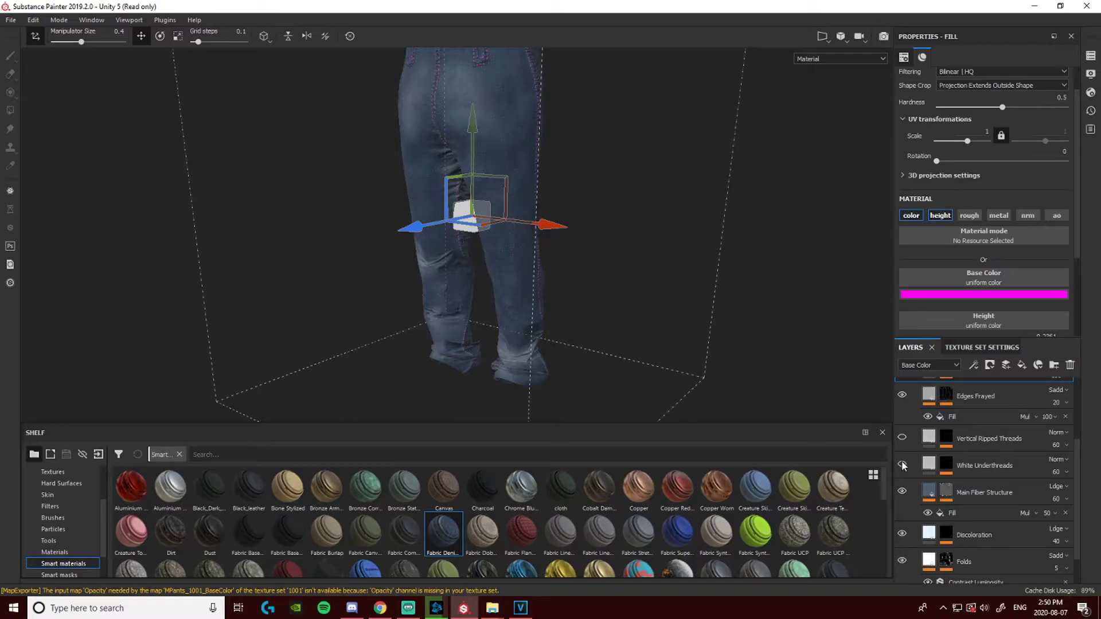
alt+drag(583, 271, 649, 214)
scroll(602, 175, up, 3)
alt+middle_drag(602, 174, 583, 352)
scroll(583, 352, up, 4)
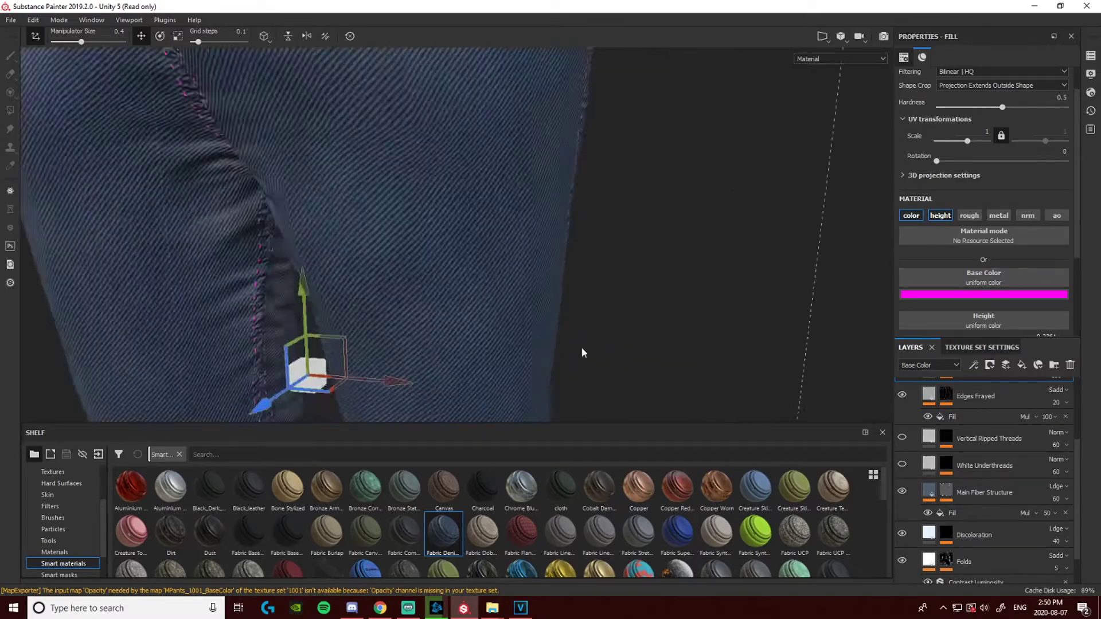
scroll(581, 303, down, 6)
alt+drag(578, 258, 442, 276)
scroll(910, 401, down, 1)
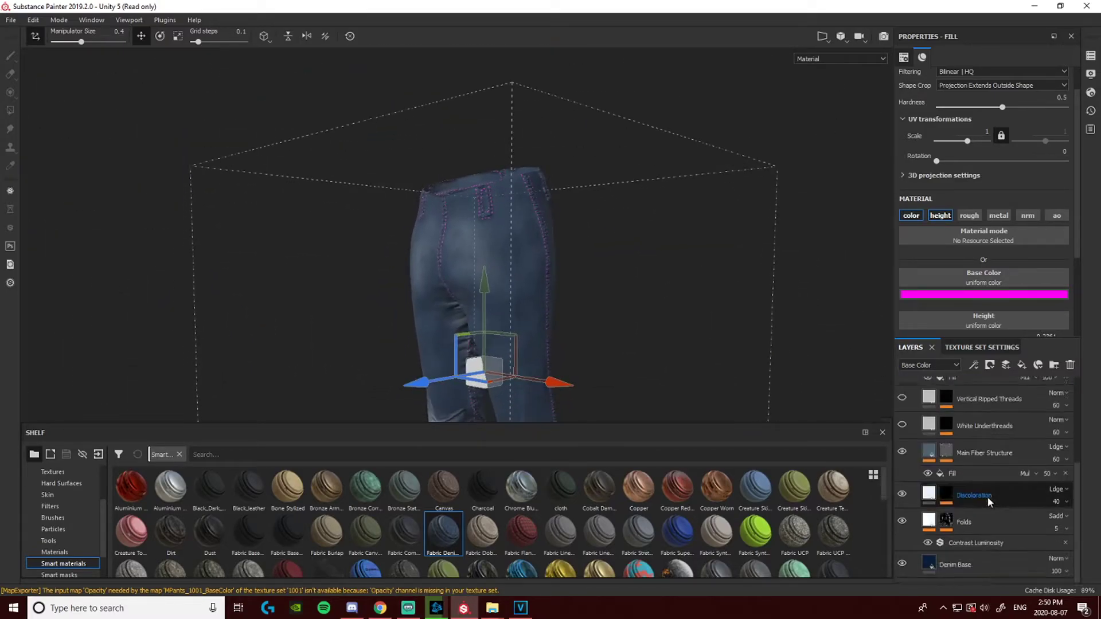
alt+drag(578, 297, 610, 251)
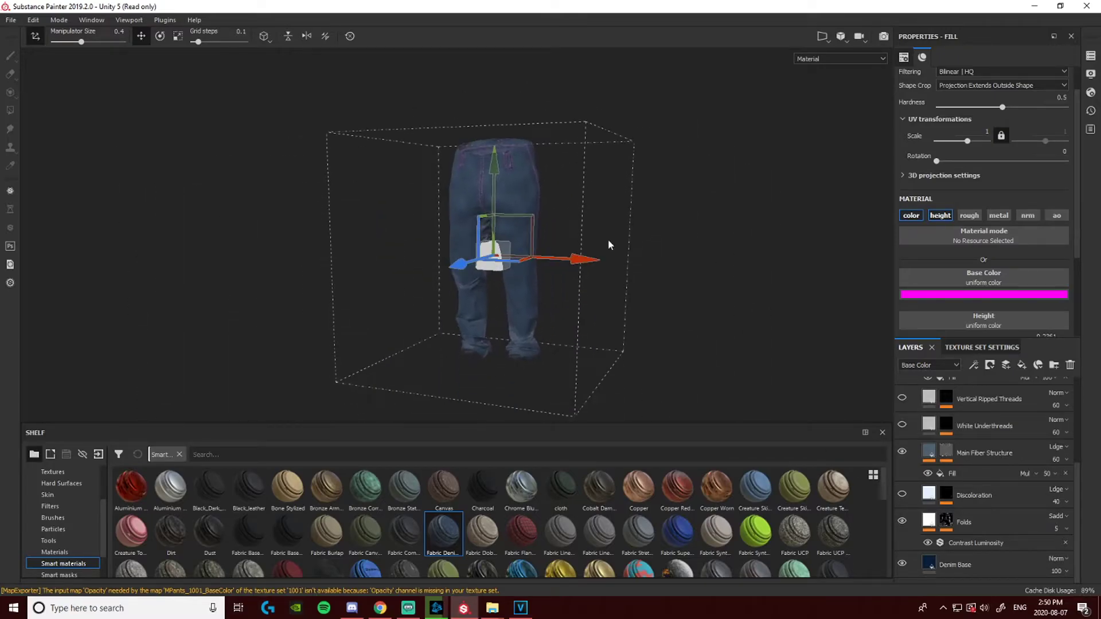
Set the base color of both the Denim Base and the Main Fiber Structure layers to black
click(946, 562)
click(976, 279)
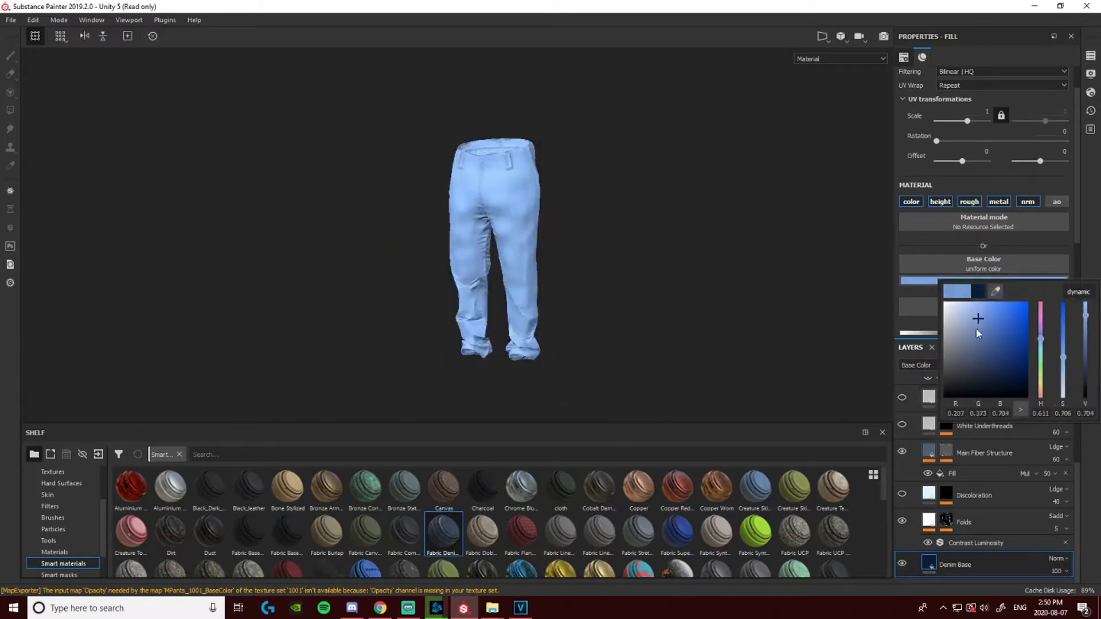
scroll(946, 494, up, 2)
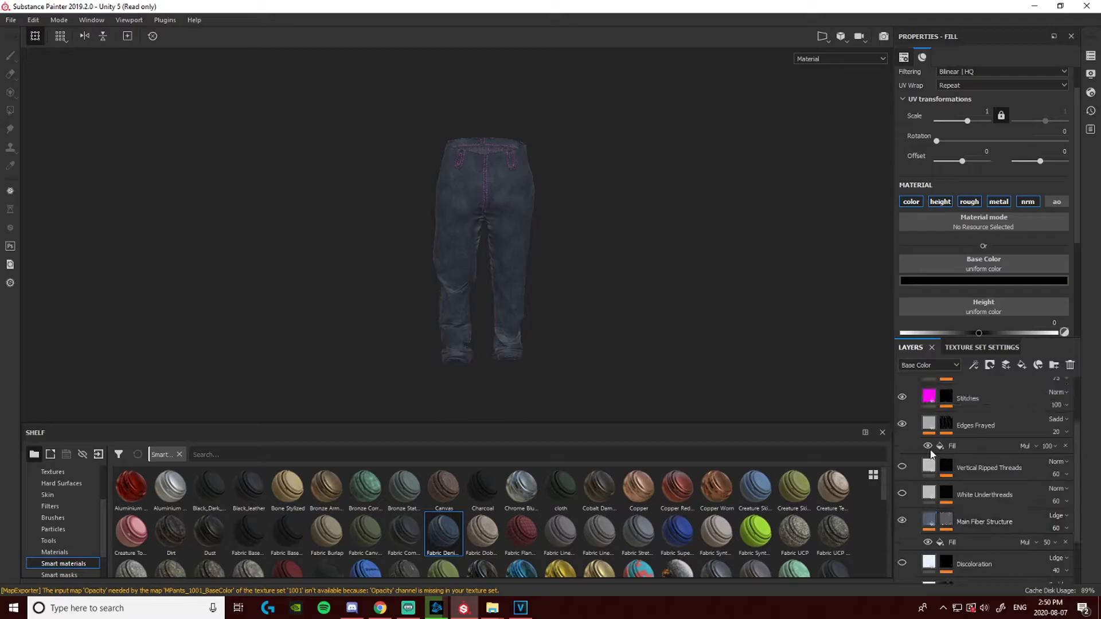
scroll(946, 494, up, 3)
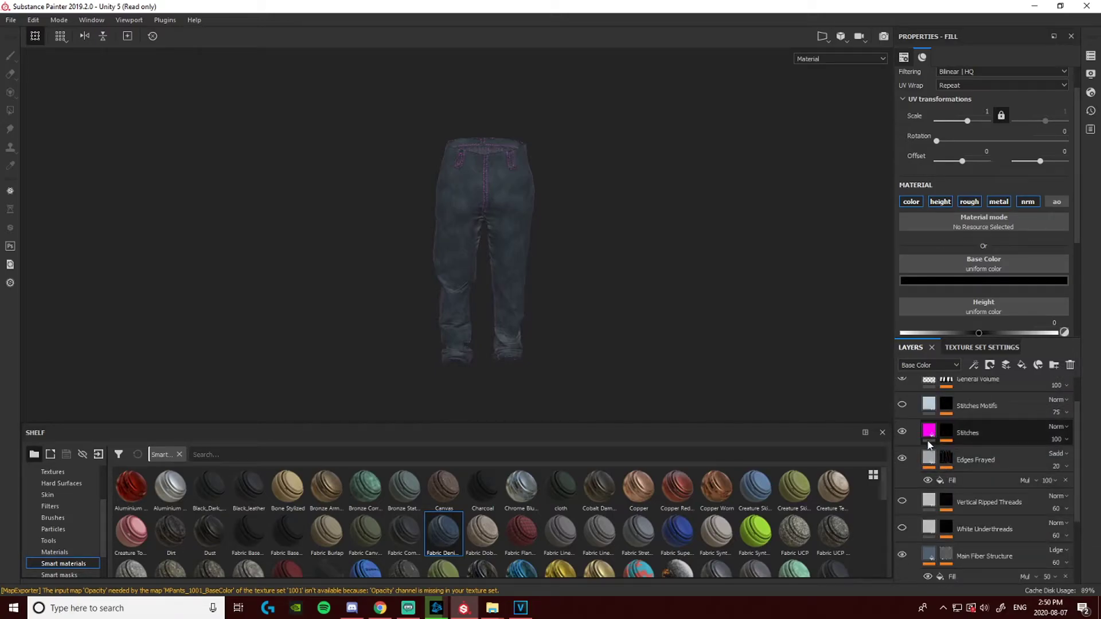
scroll(929, 452, down, 4)
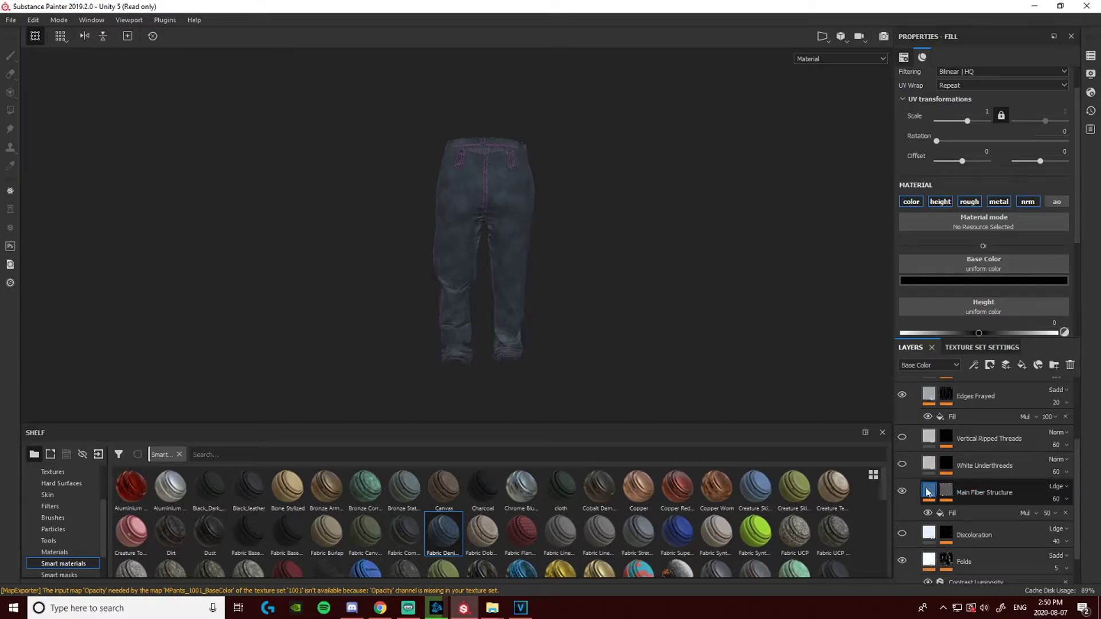
click(928, 492)
click(990, 279)
click(972, 353)
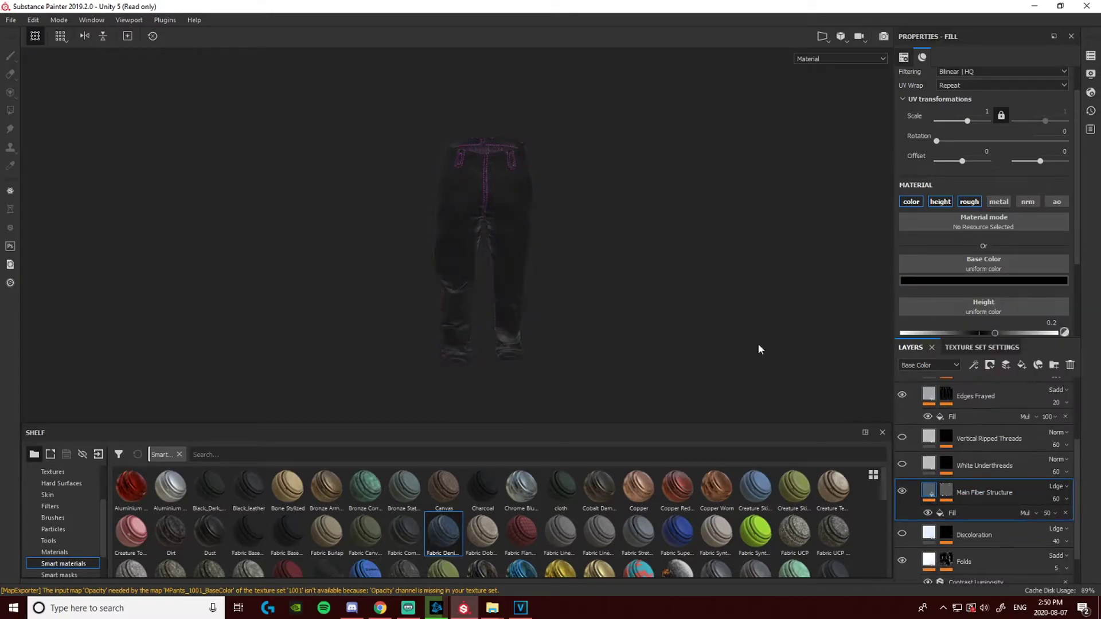
alt+drag(758, 349, 676, 209)
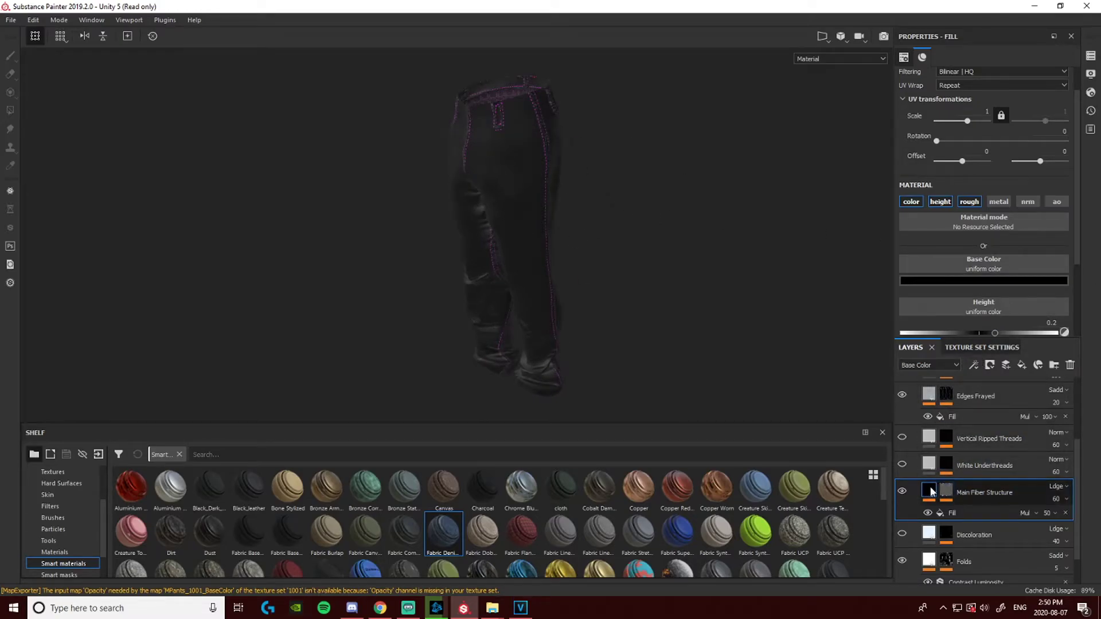
Set the base color of the Main Fiber Structure layer to pure red
click(1033, 280)
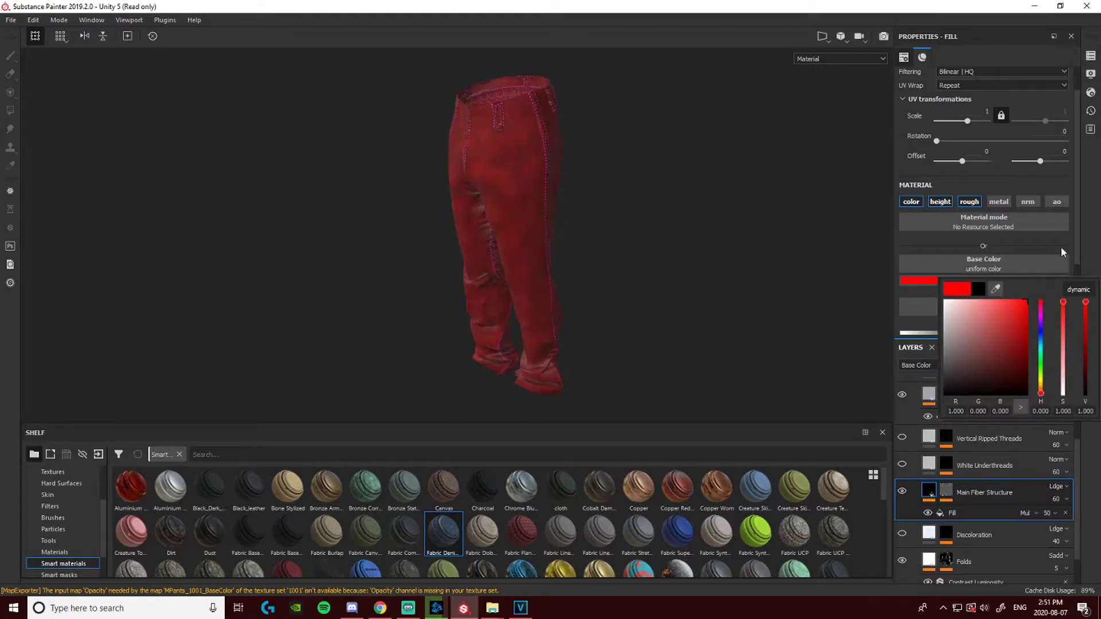
click(716, 278)
Set the base color of the Stitches layer to bright green
scroll(893, 423, up, 4)
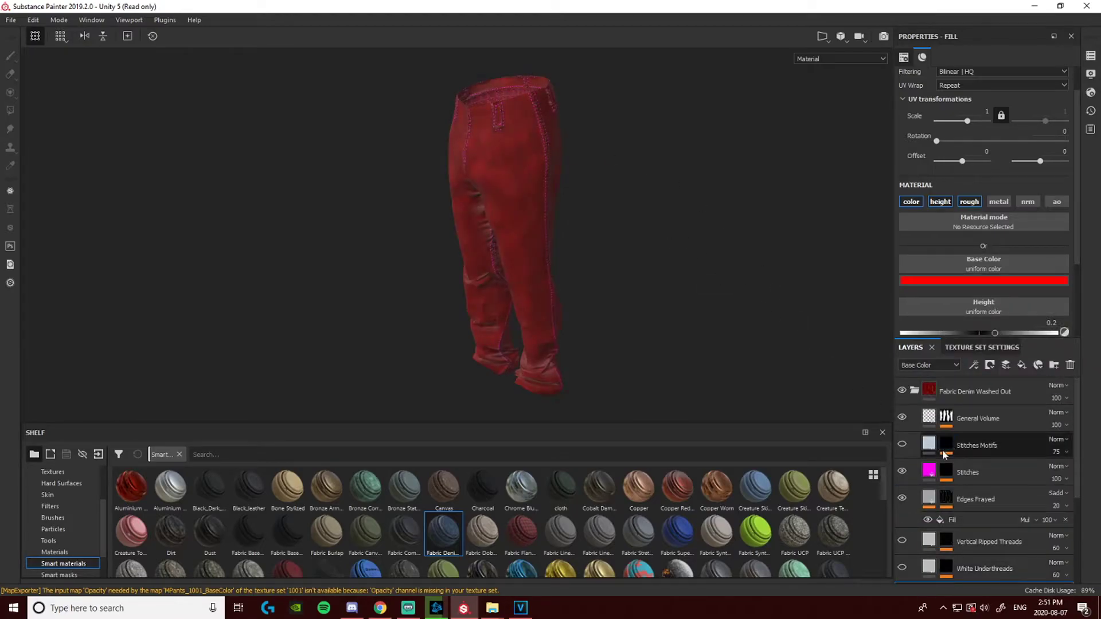
click(918, 467)
click(975, 294)
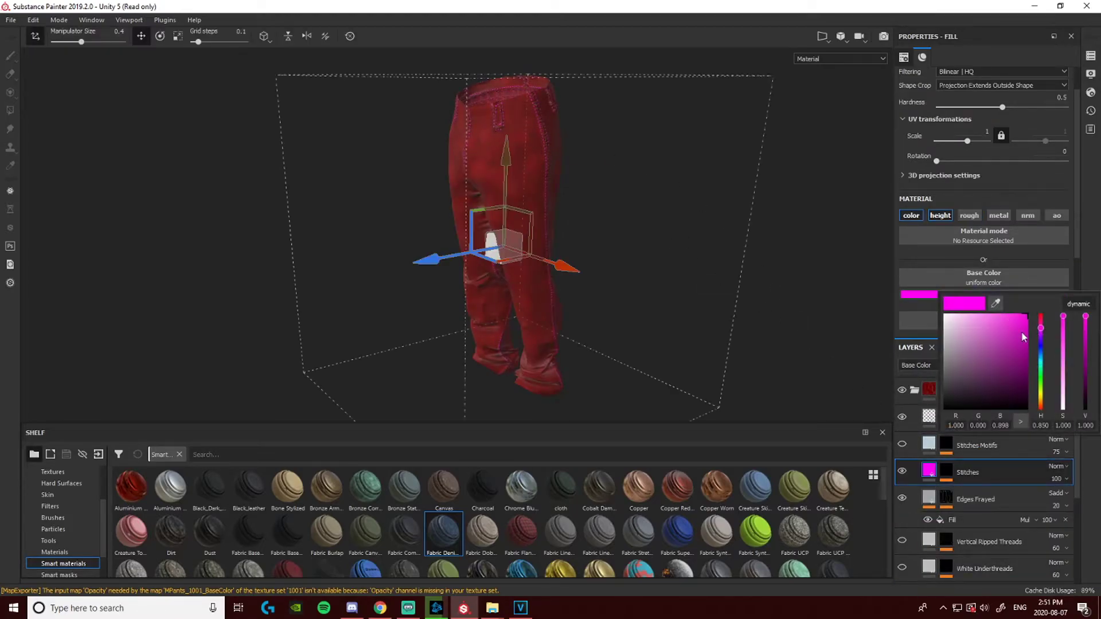
click(1041, 383)
click(1025, 359)
drag(1085, 381, 1086, 313)
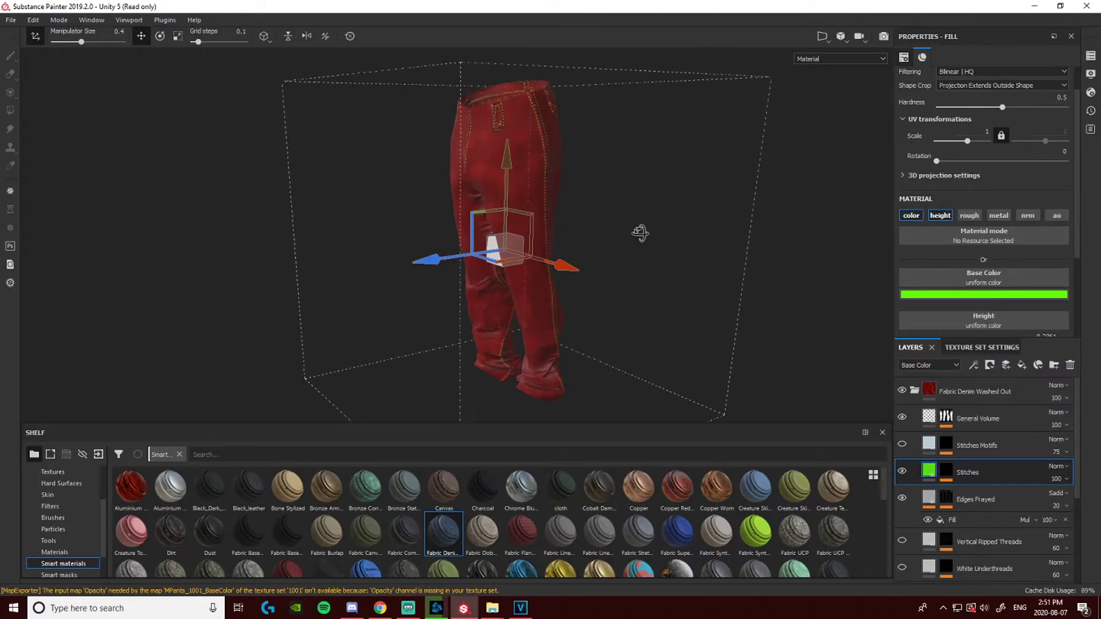
Inspect the recolored seams from several angles and delete the Stitches layer
alt+drag(641, 234, 748, 189)
scroll(738, 226, down, 5)
scroll(510, 236, up, 5)
scroll(515, 235, up, 4)
alt+drag(516, 236, 562, 249)
scroll(563, 248, down, 4)
click(1070, 366)
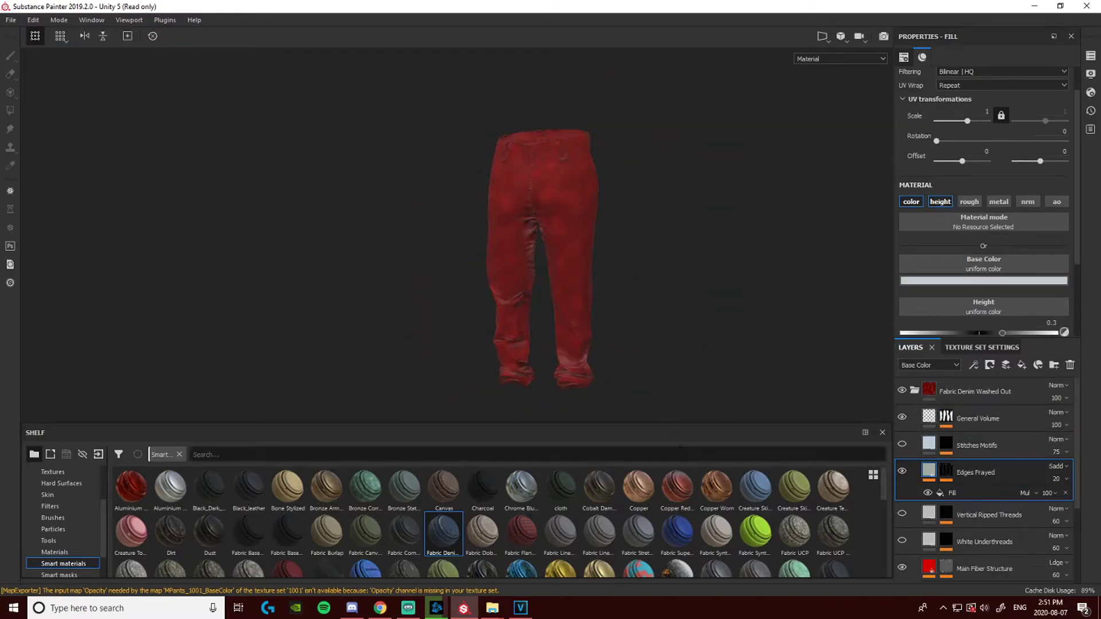
Apply the Fabric Flannel Tartan smart material to the pants and delete the Fabric Denim Washed Out layer group
drag(533, 537, 593, 247)
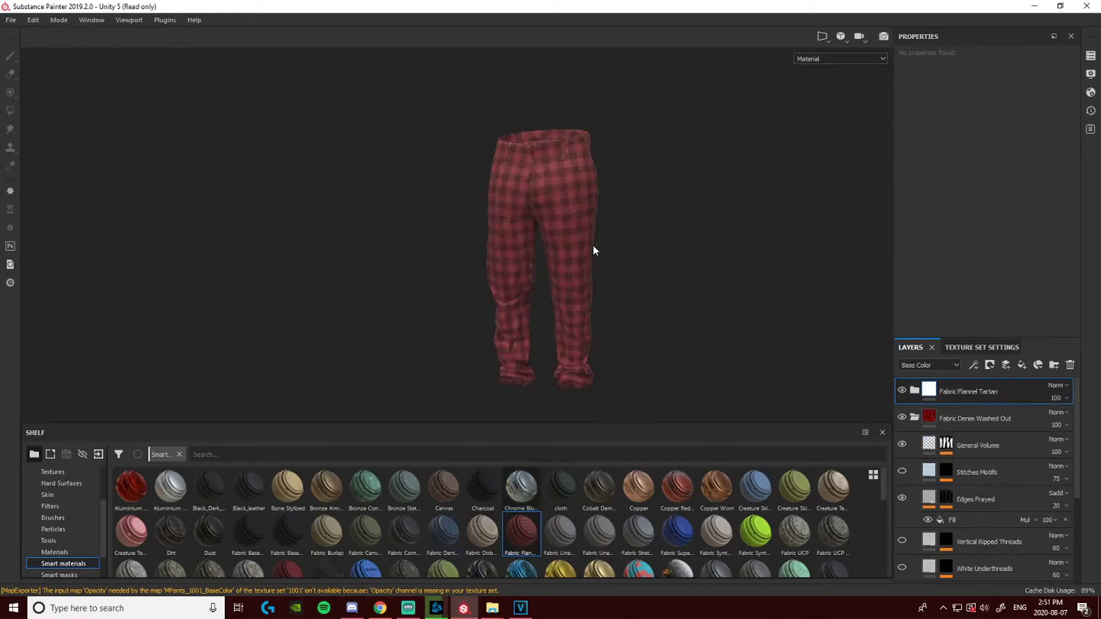
scroll(969, 462, down, 3)
scroll(964, 464, up, 4)
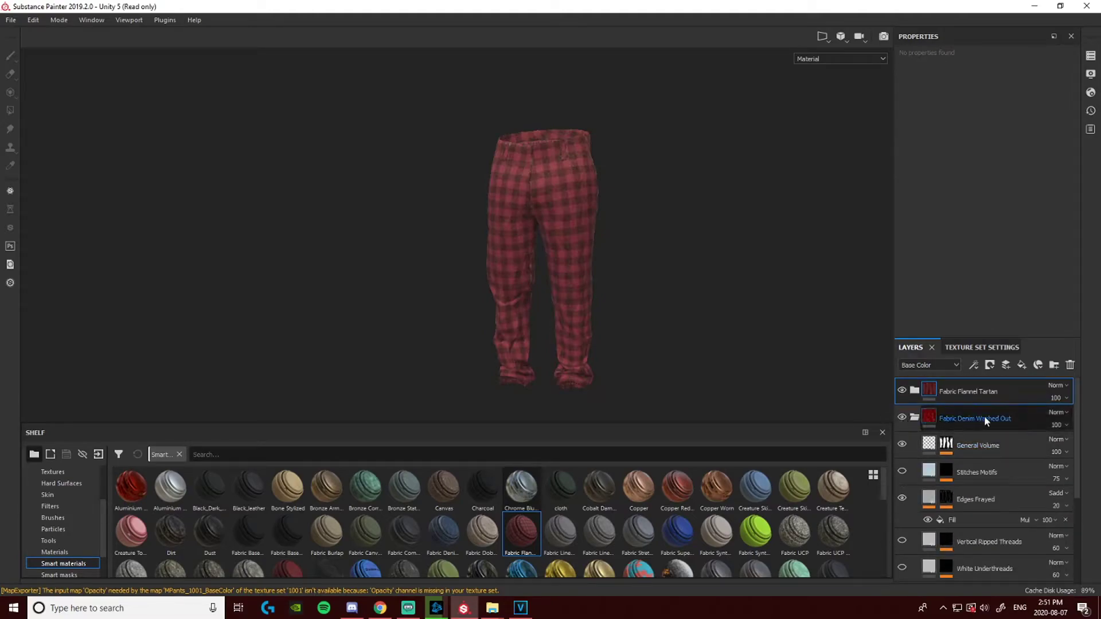
click(985, 417)
click(1071, 367)
Hide the Fabric Flannel Tartan group, show it again, and expand it to examine its layers and weave
click(903, 391)
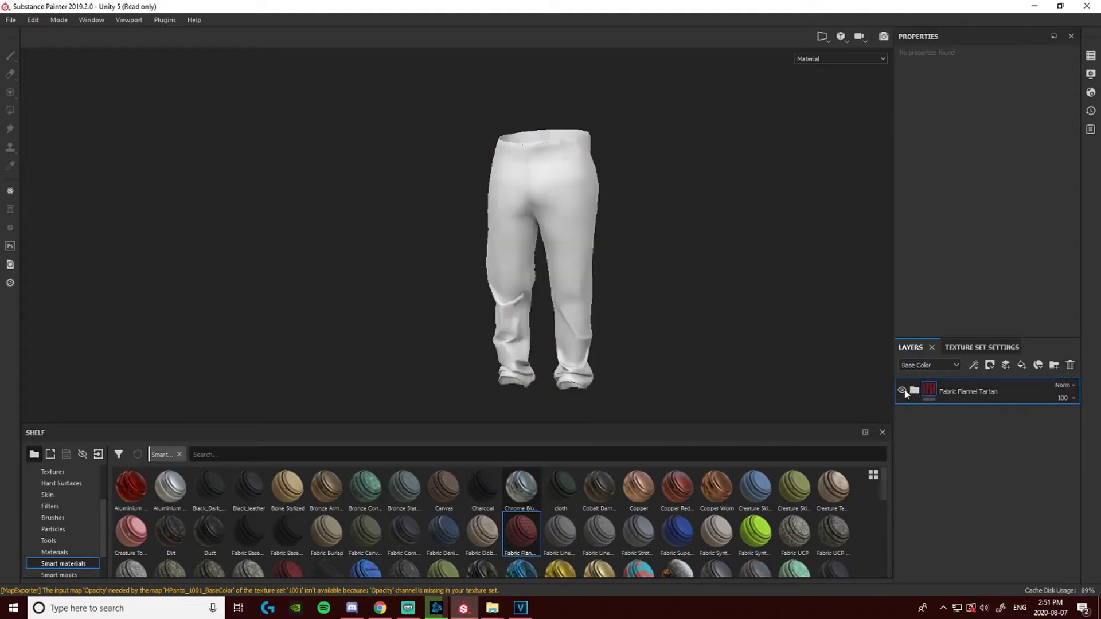
click(902, 391)
click(915, 390)
scroll(610, 238, up, 5)
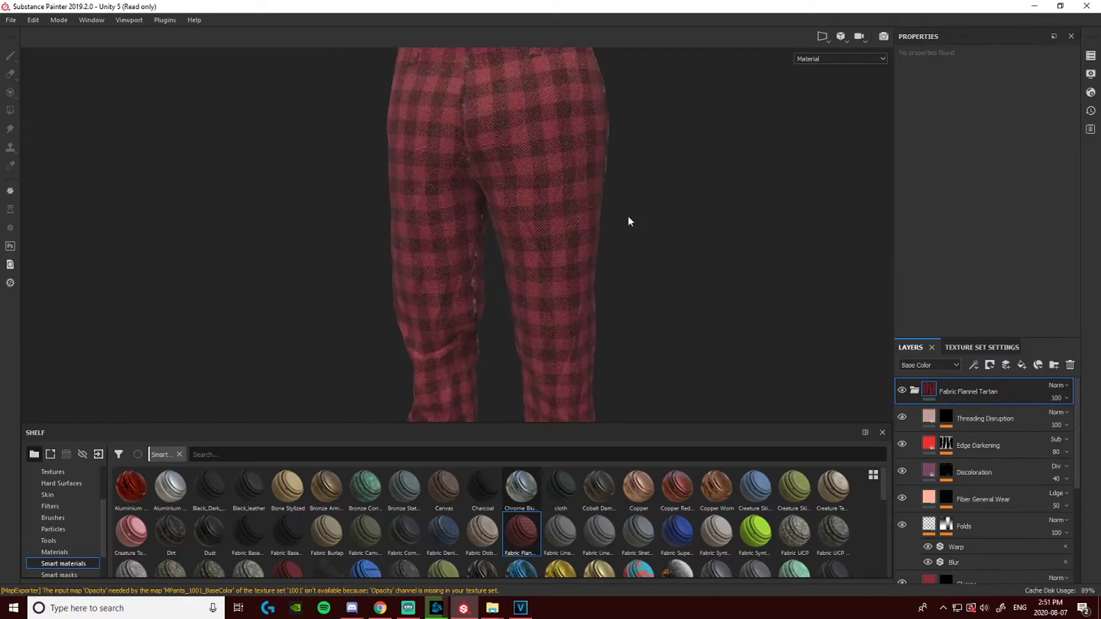
Hide the Threading Disruption, Edge Darkening, Discoloration, Fiber General Wear and Clumps layers of the Fabric Flannel Tartan group
alt+middle_drag(629, 221, 601, 296)
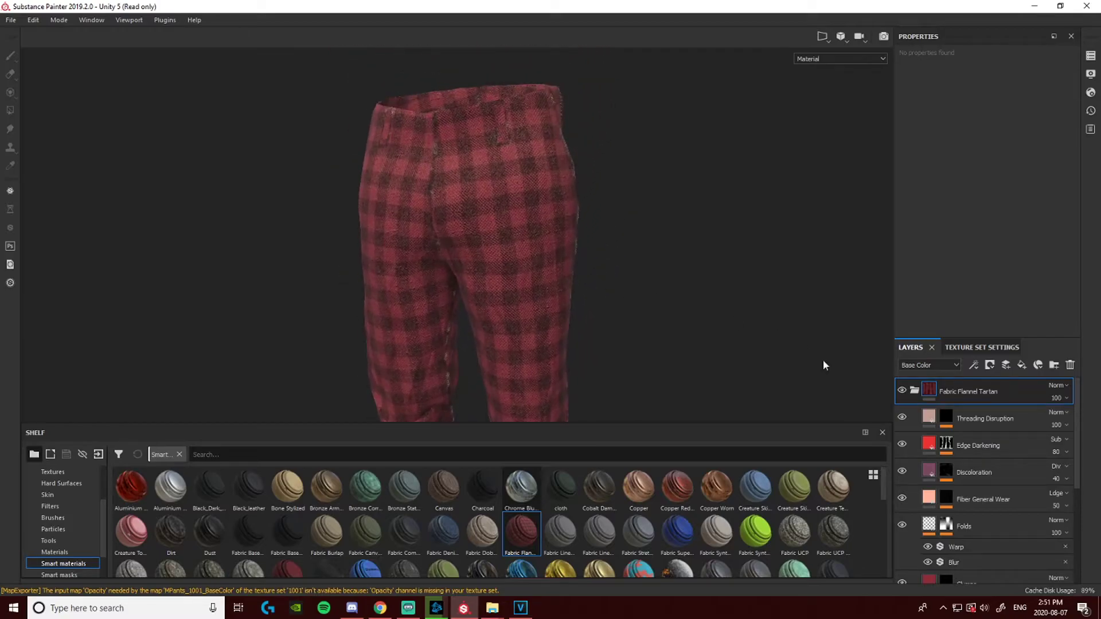
click(903, 445)
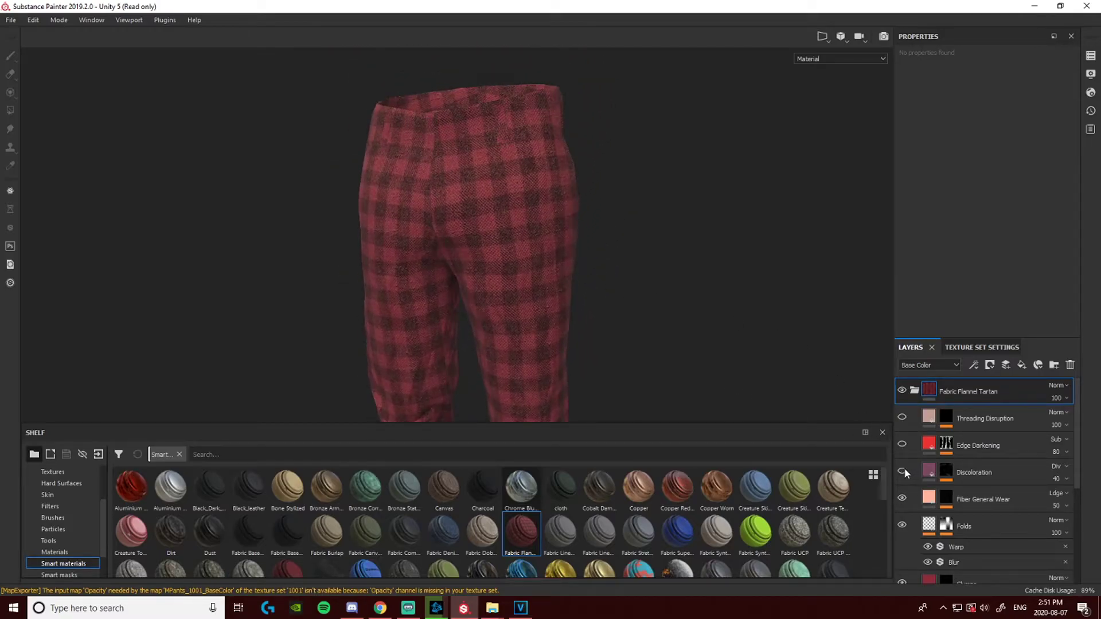
alt+right_drag(760, 383, 874, 433)
alt+right_drag(811, 412, 727, 371)
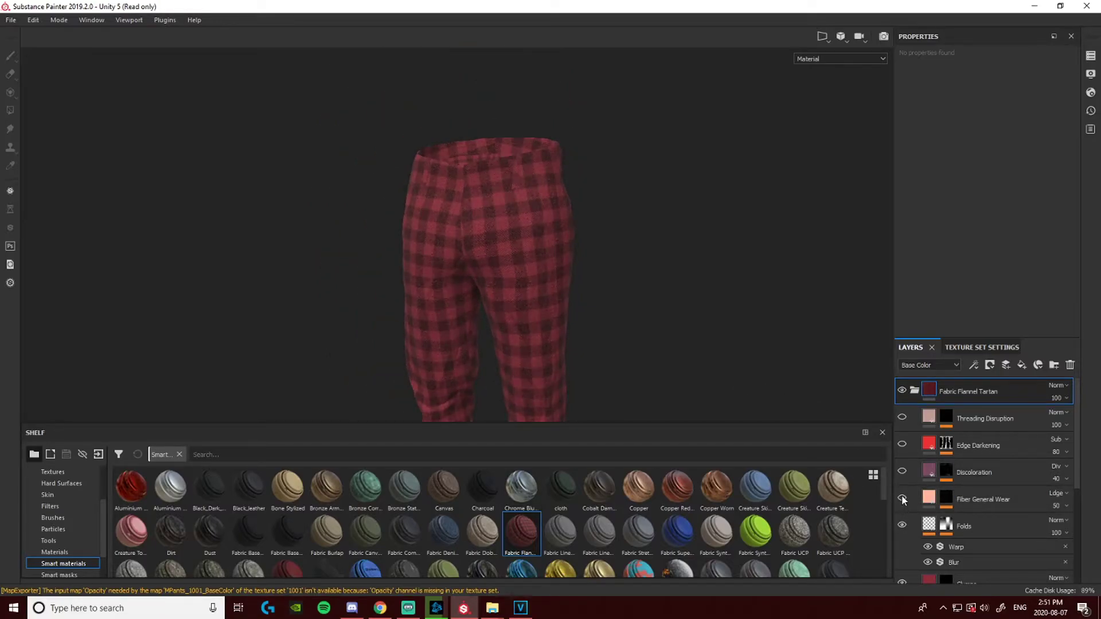
scroll(916, 503, down, 3)
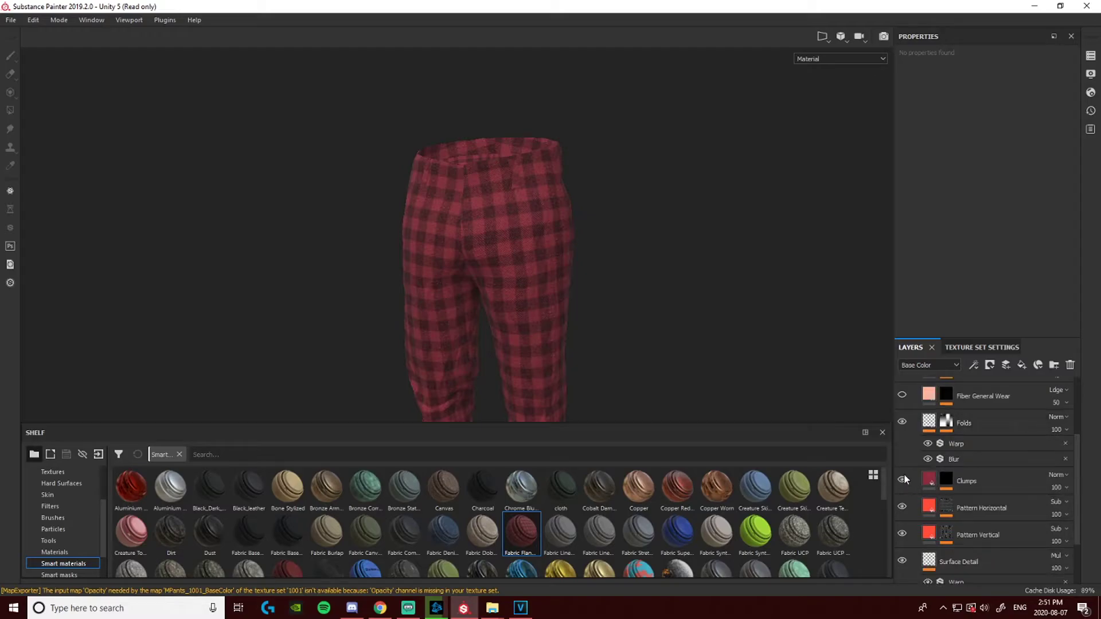
scroll(492, 291, up, 2)
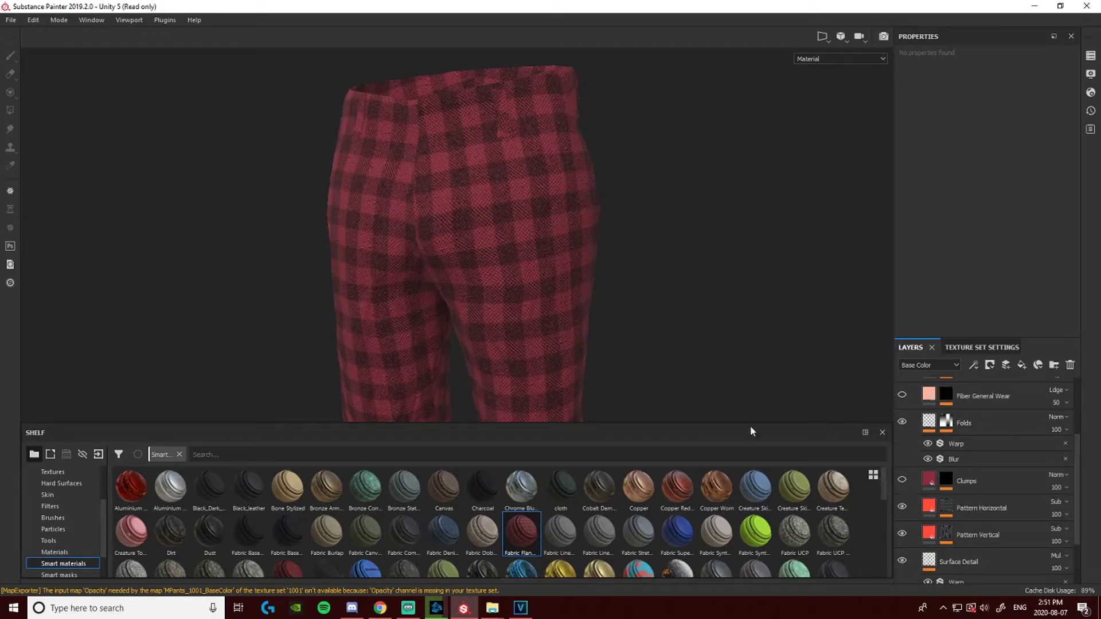
scroll(909, 491, down, 1)
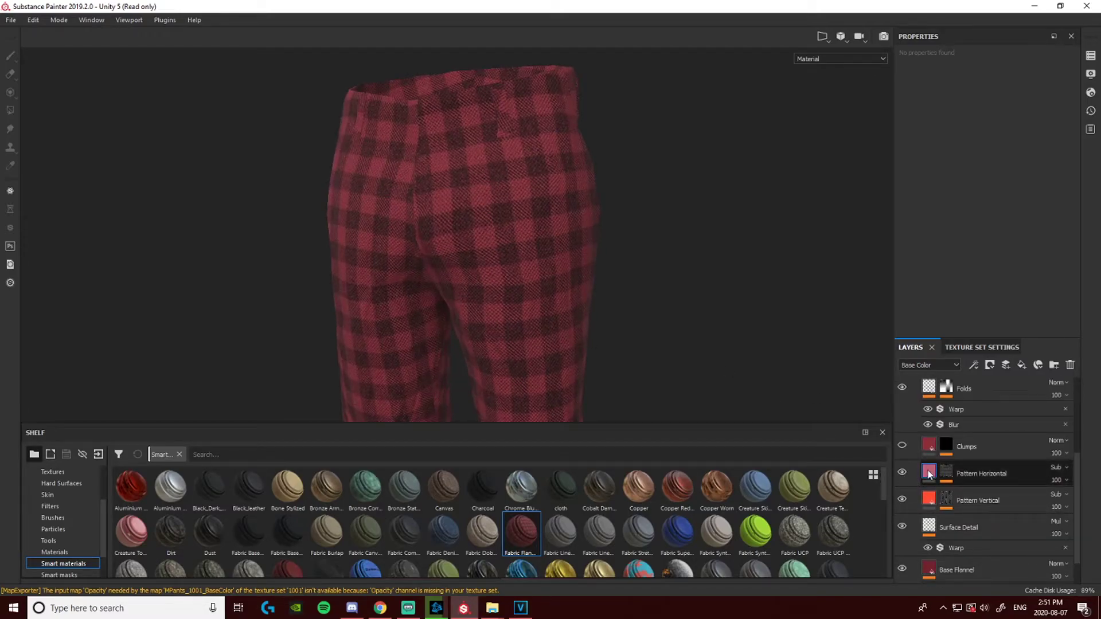
mouse_move(929, 474)
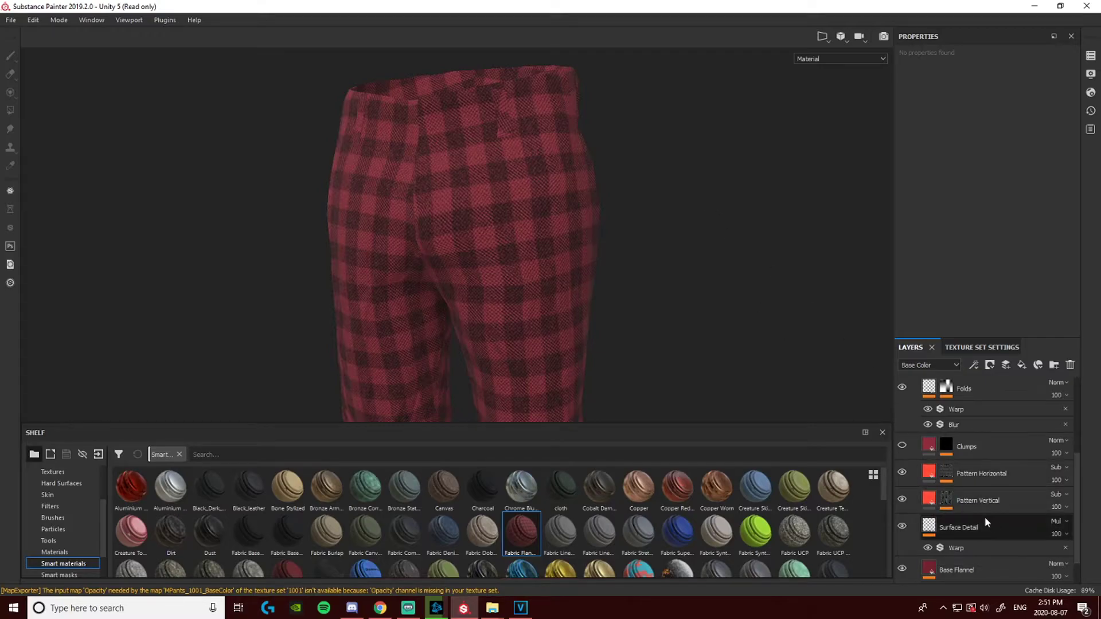
scroll(528, 270, up, 1)
scroll(492, 202, down, 2)
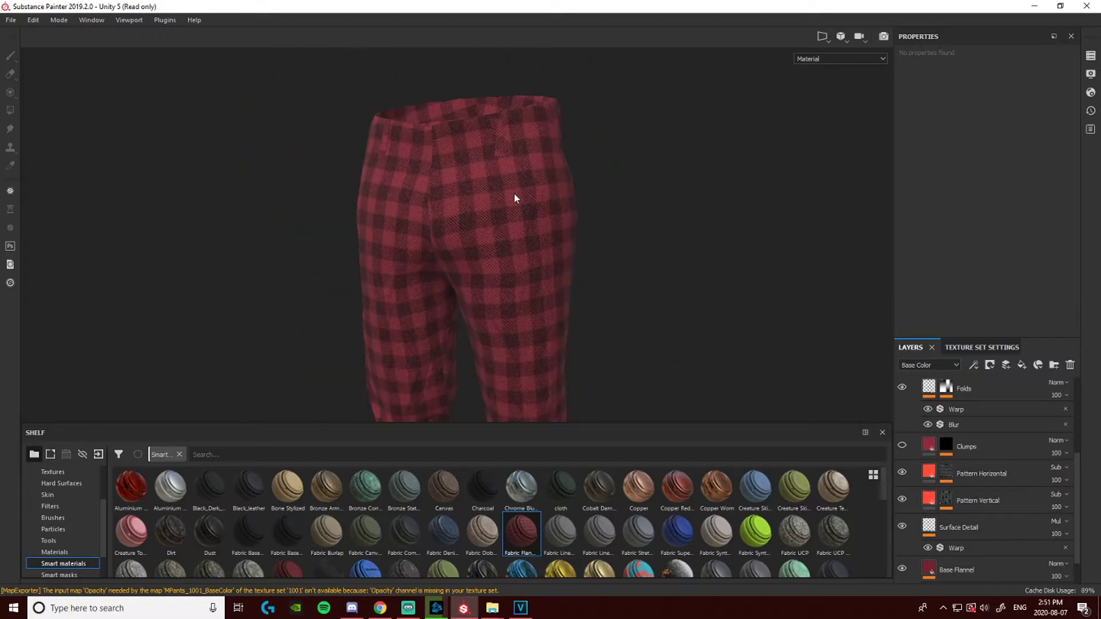
Set the base color of the Pattern Horizontal and Pattern Vertical layers to white
click(930, 473)
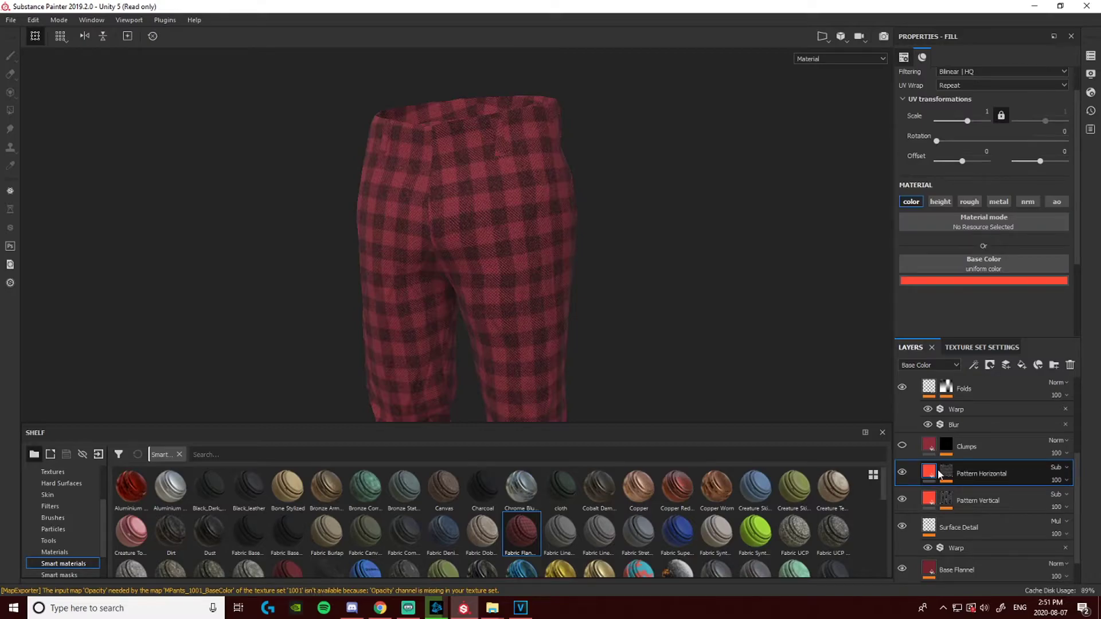
click(984, 278)
drag(1014, 324, 890, 238)
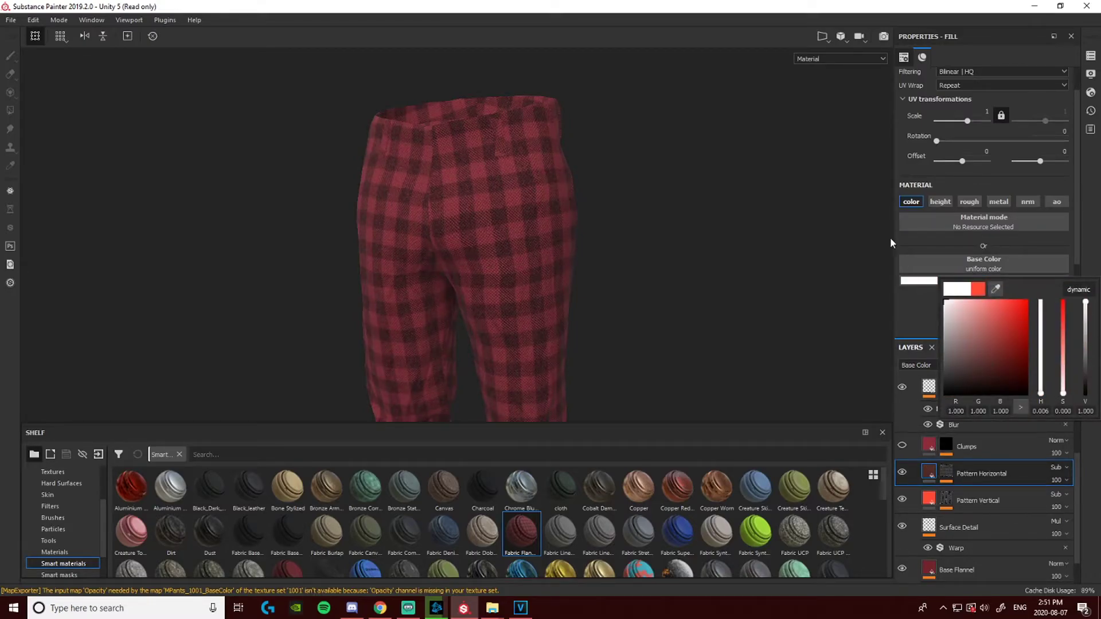
click(929, 501)
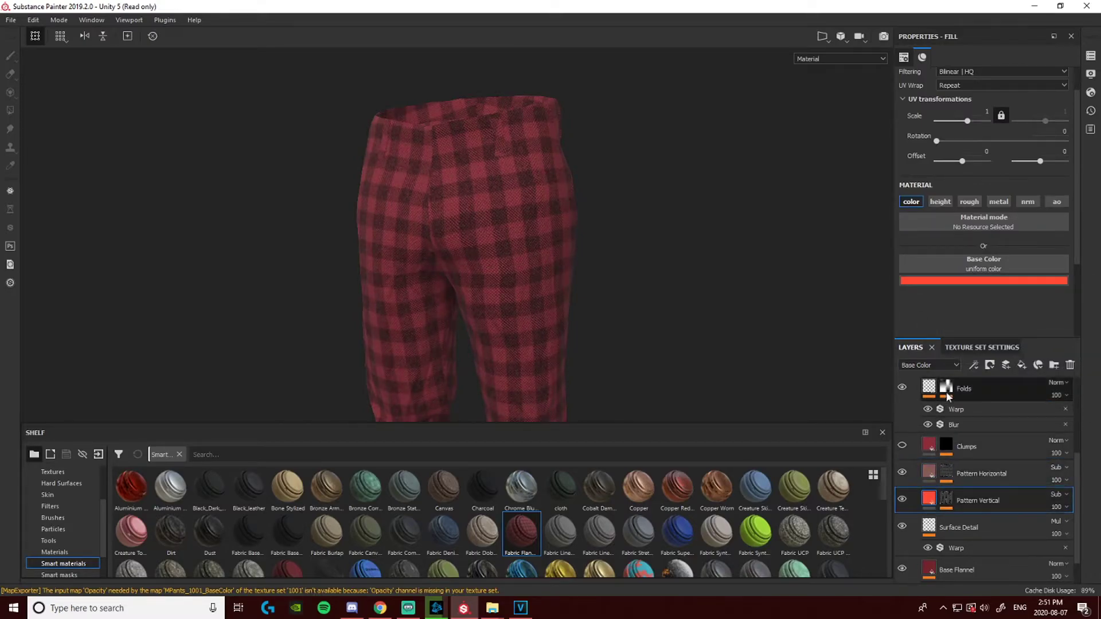
click(967, 281)
drag(971, 321, 907, 315)
Change the Base Flannel layer's base color to a dark green
scroll(993, 501, down, 2)
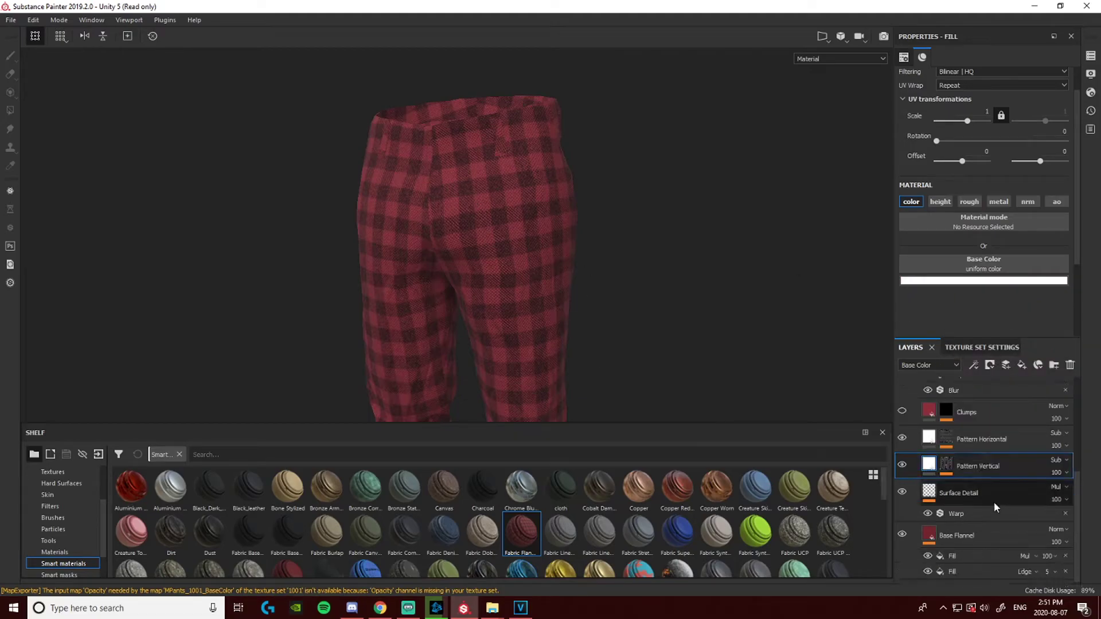
click(946, 533)
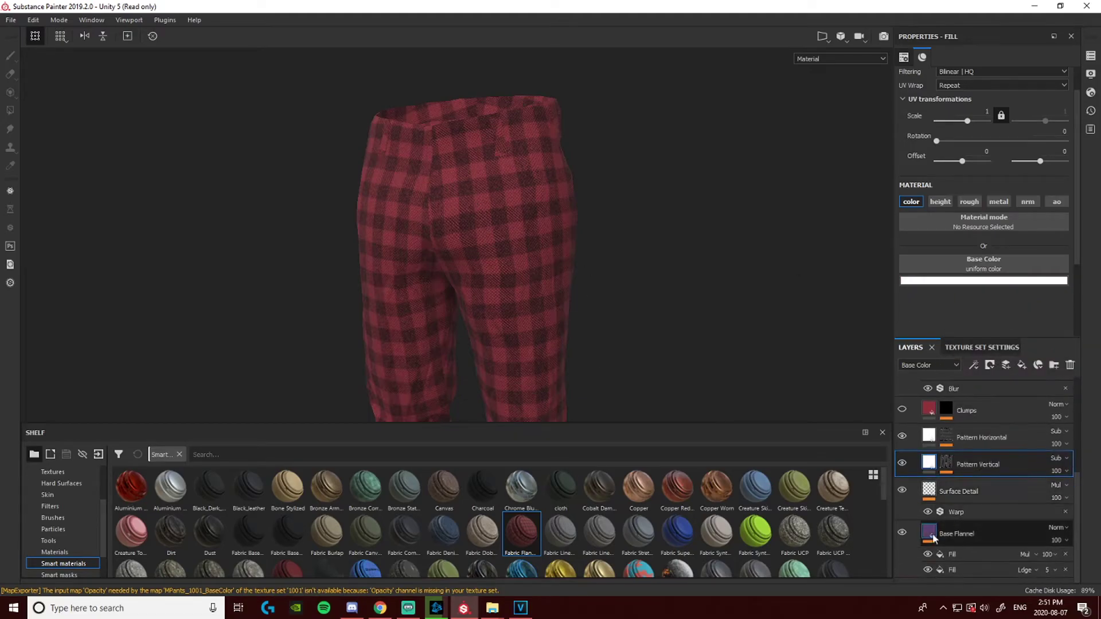
click(963, 281)
drag(979, 371, 910, 309)
click(1063, 316)
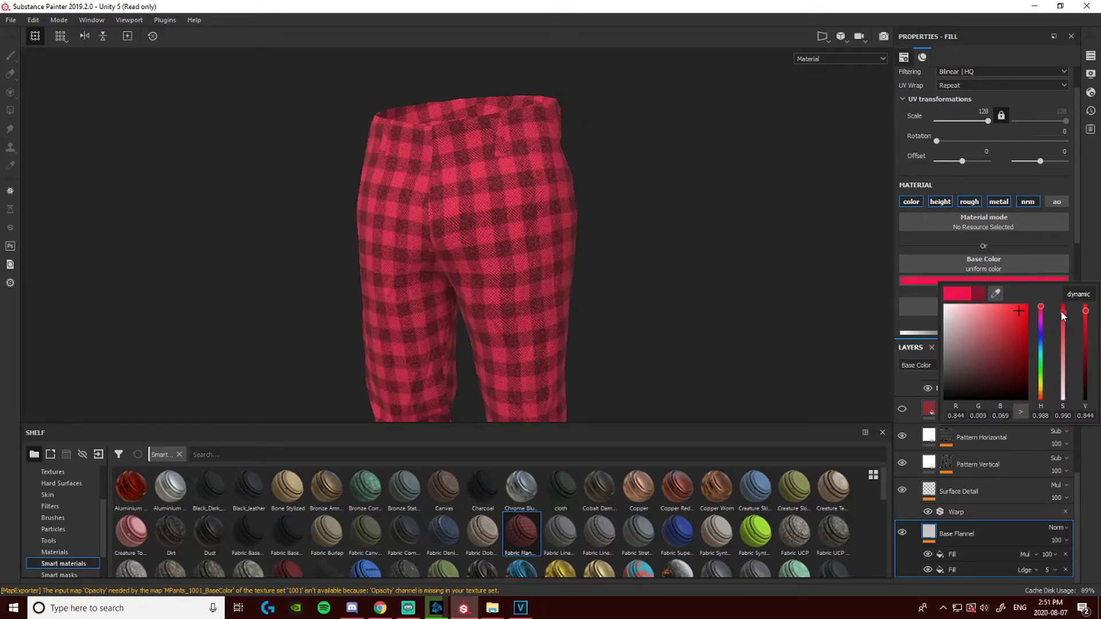
mouse_move(1019, 335)
mouse_down()
mouse_move(971, 312)
mouse_move(990, 376)
mouse_move(1015, 347)
mouse_move(1011, 360)
mouse_up()
click(1040, 367)
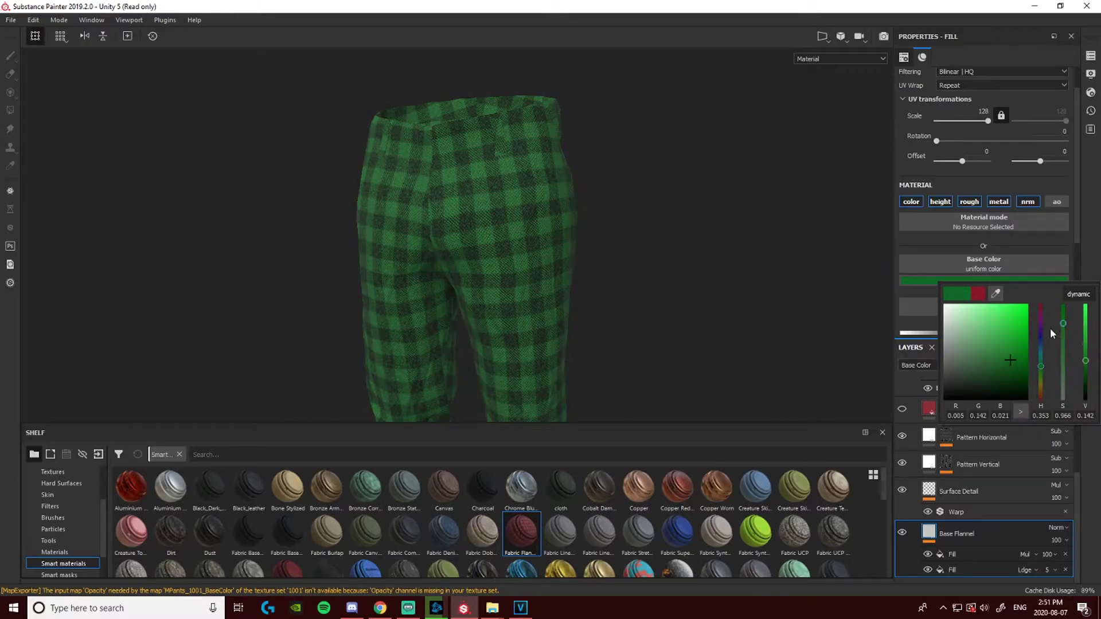
click(903, 299)
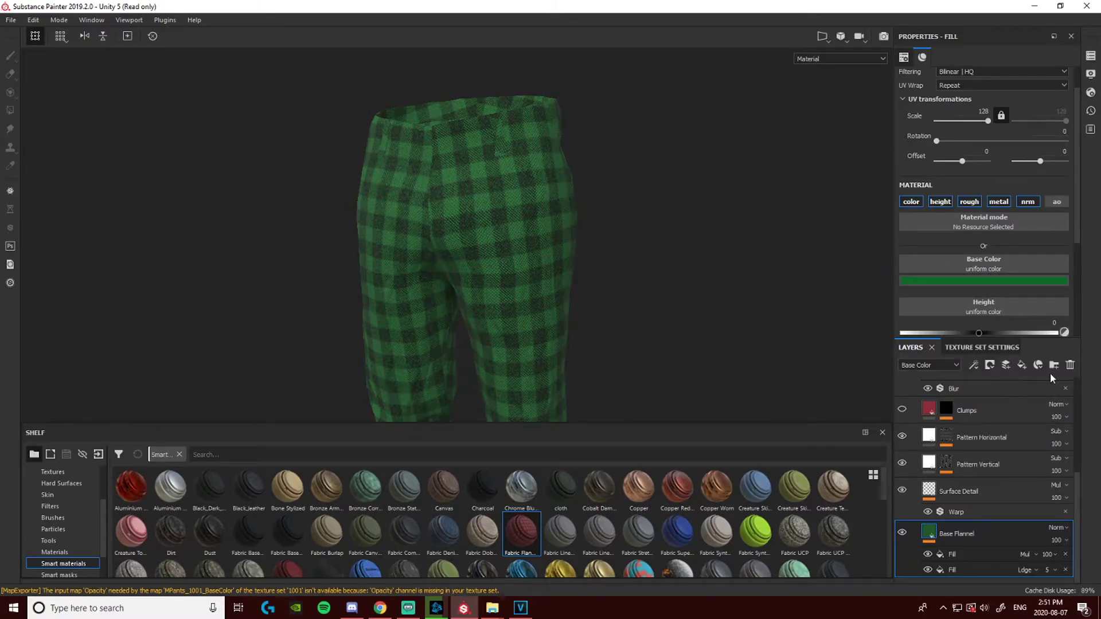
Delete the Base Flannel layer and the whole Fabric Flannel Tartan group
click(1070, 365)
scroll(1015, 424, up, 3)
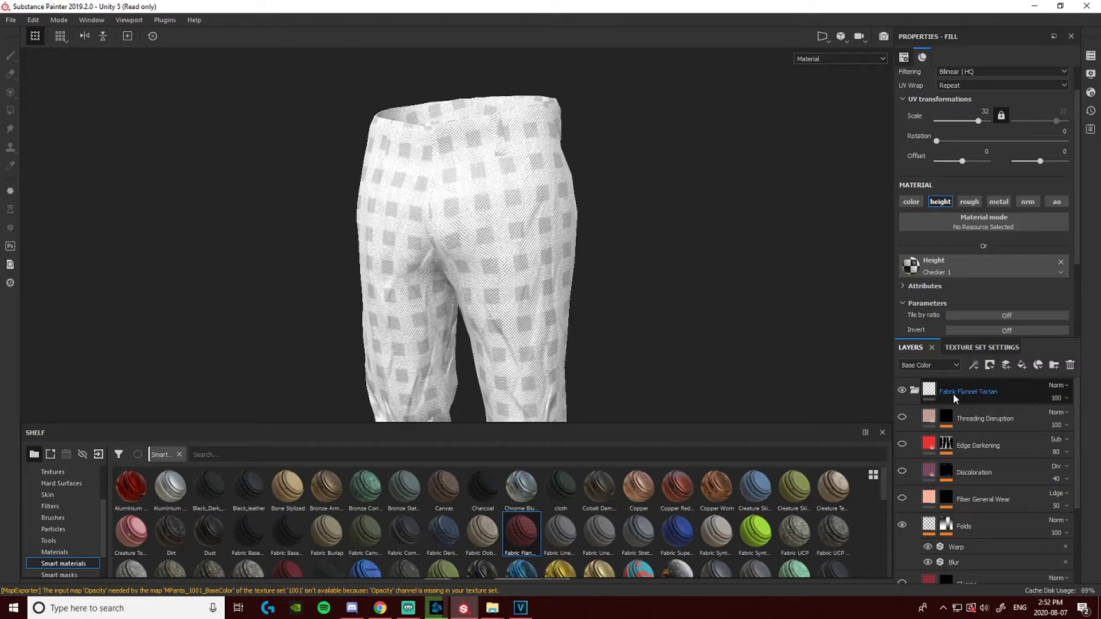
click(914, 391)
click(1022, 395)
click(1070, 366)
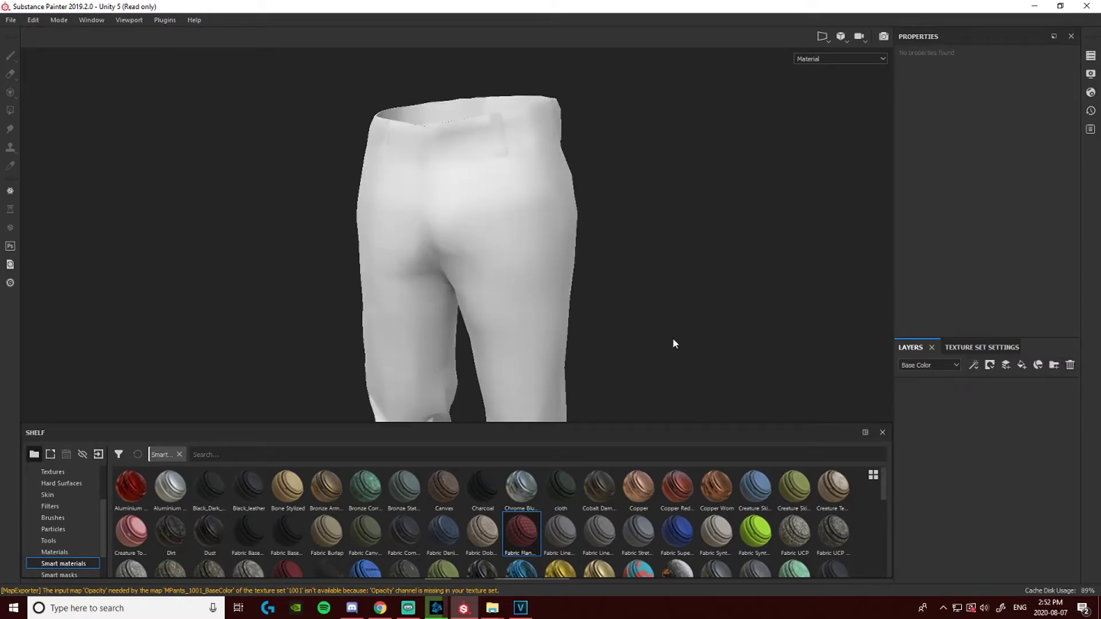
Try the Fabric Linen Creased smart material on the pants, expand its group to see the layers, and delete it
drag(561, 530, 591, 298)
click(914, 390)
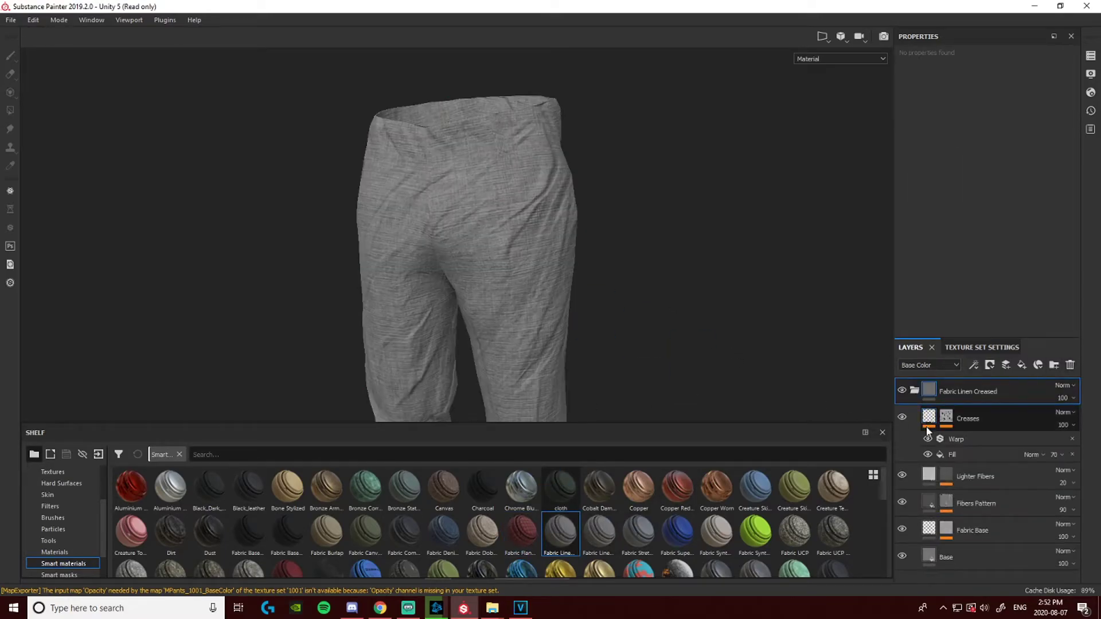
click(1070, 366)
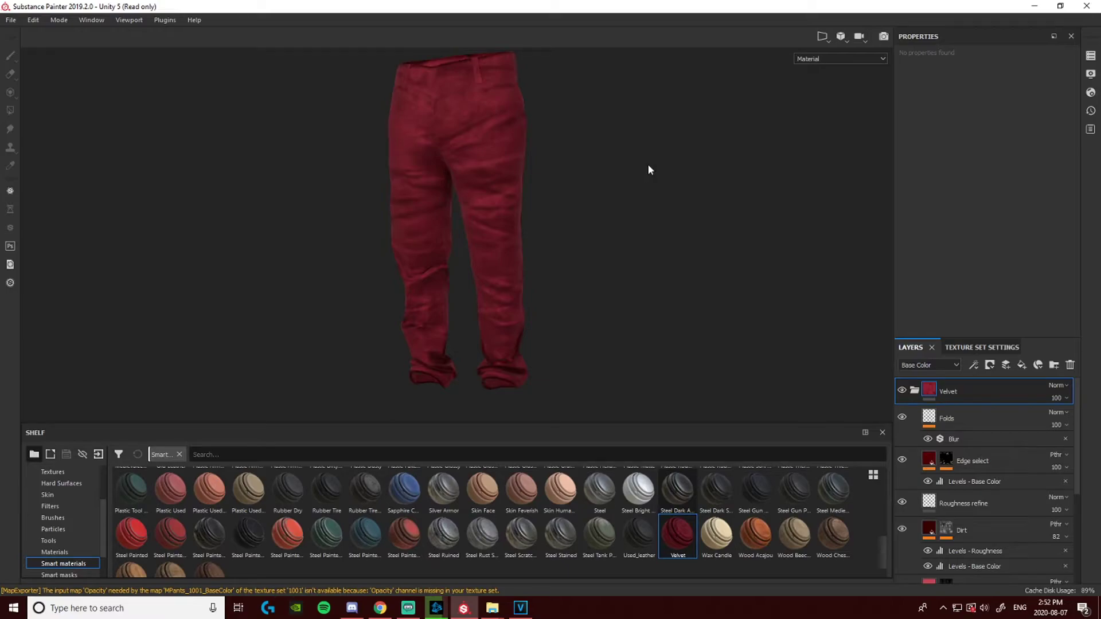
Hide the Folds layer of the Velvet smart material and inspect the smoothed fabric up close
click(959, 416)
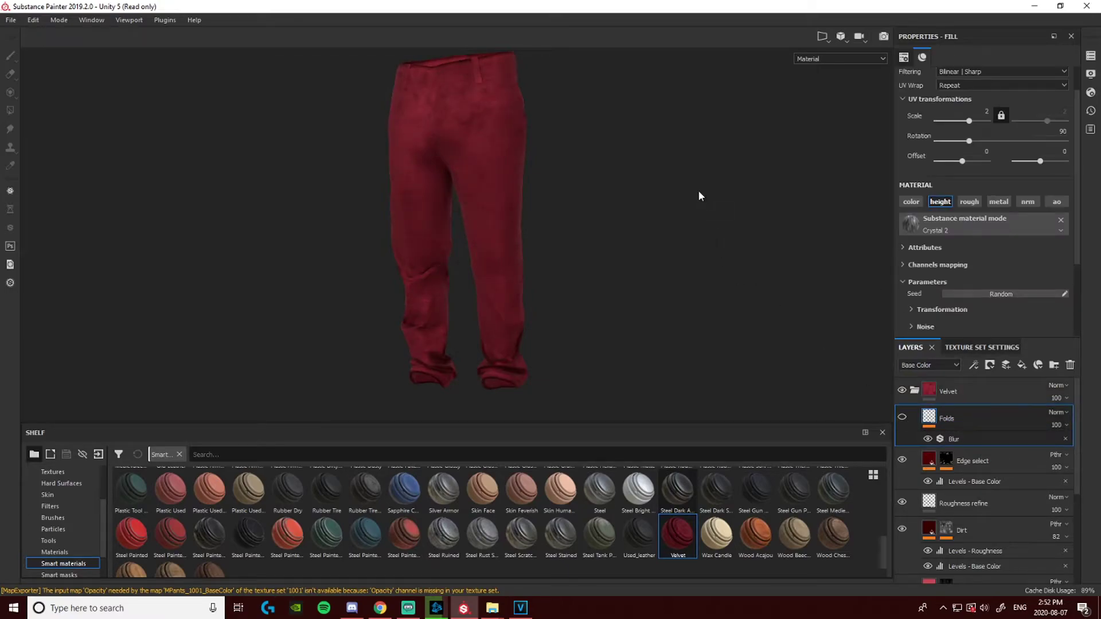
scroll(674, 175, up, 5)
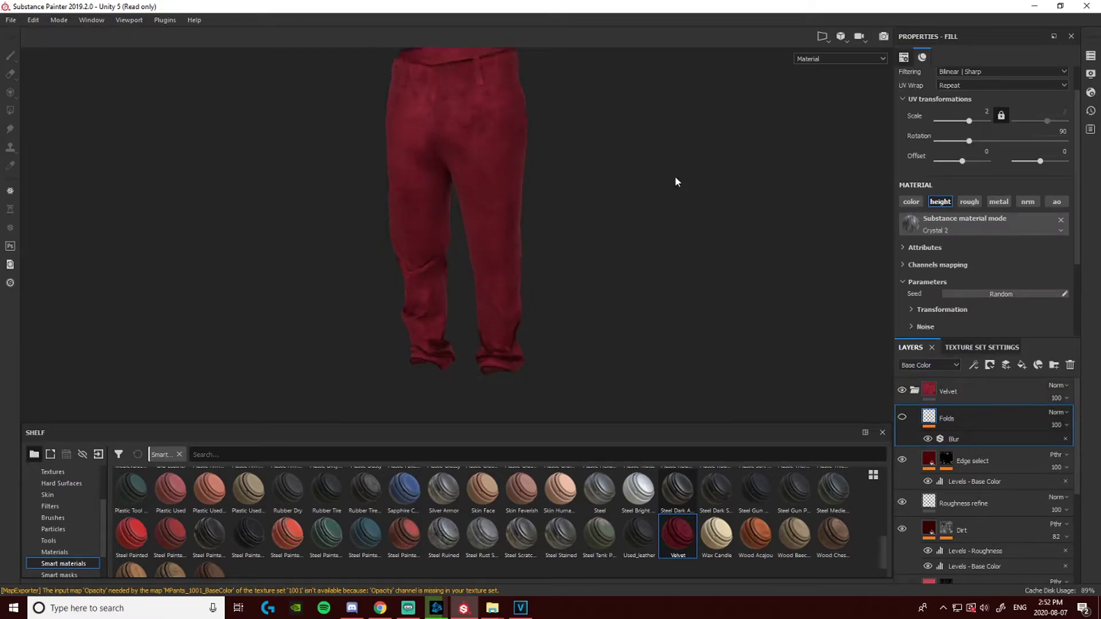
click(902, 420)
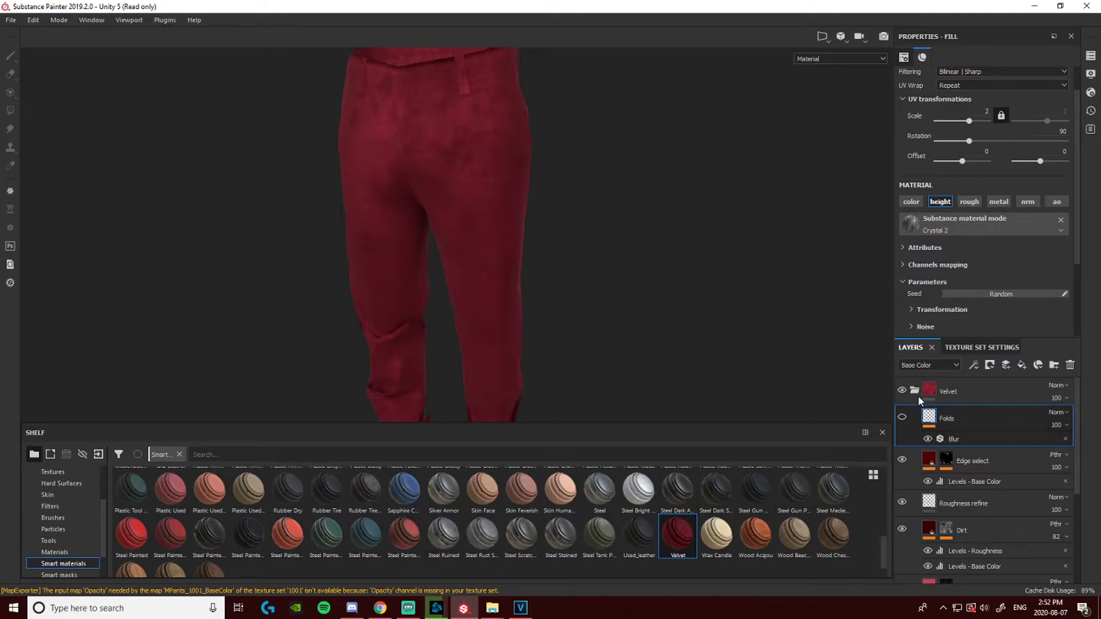
Hide the Velvet group's Roughness refine layer, and switch the Dirt layer off and on to compare its effect
scroll(563, 322, down, 3)
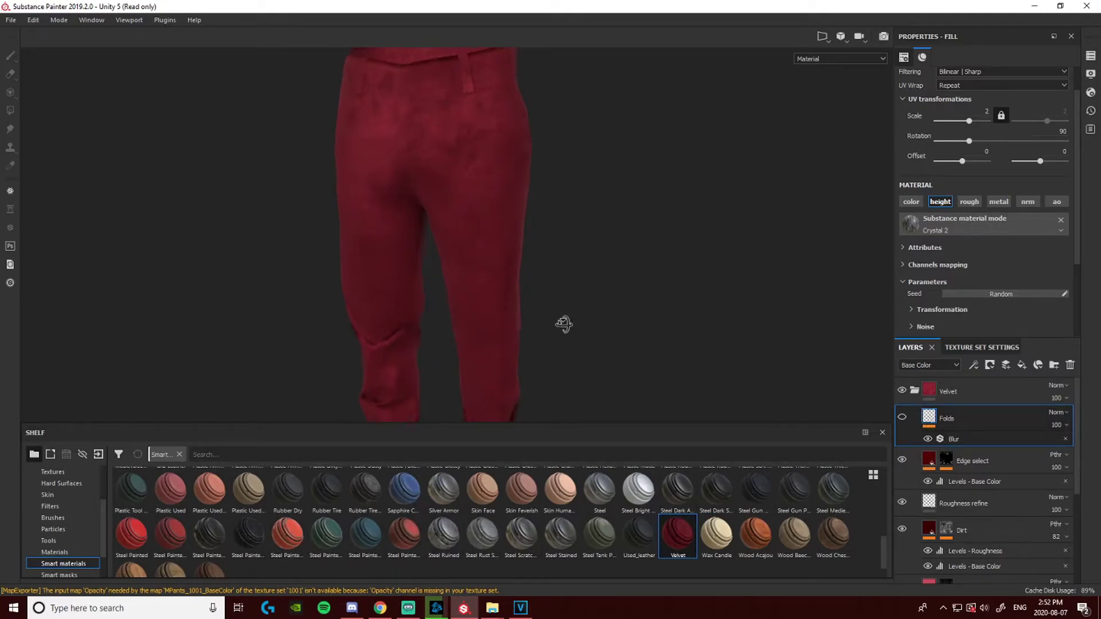
scroll(917, 468, down, 2)
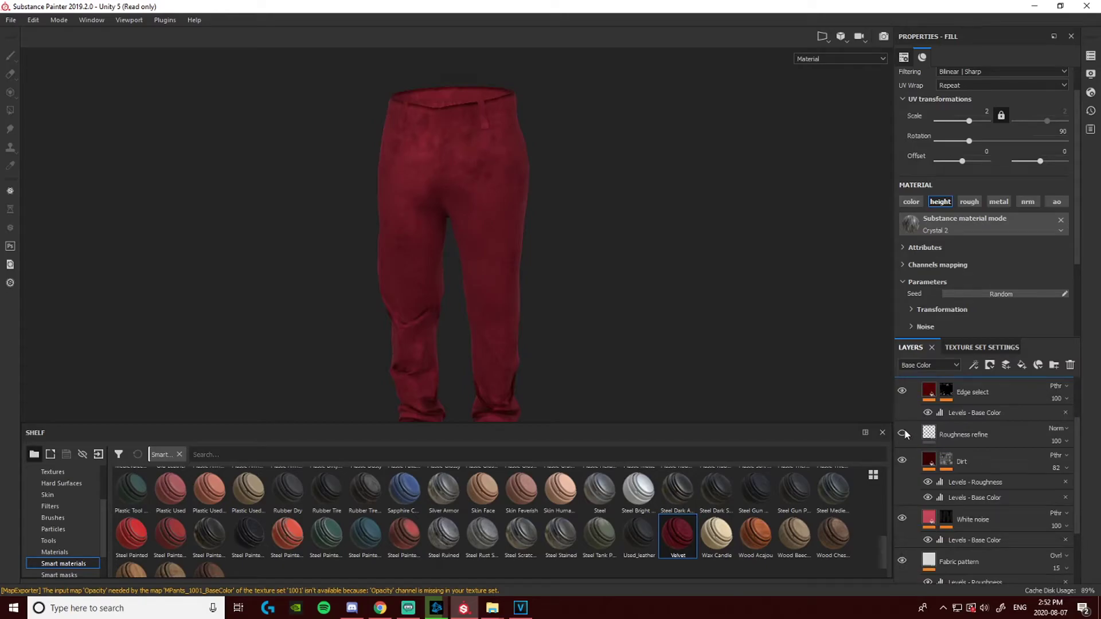
click(902, 461)
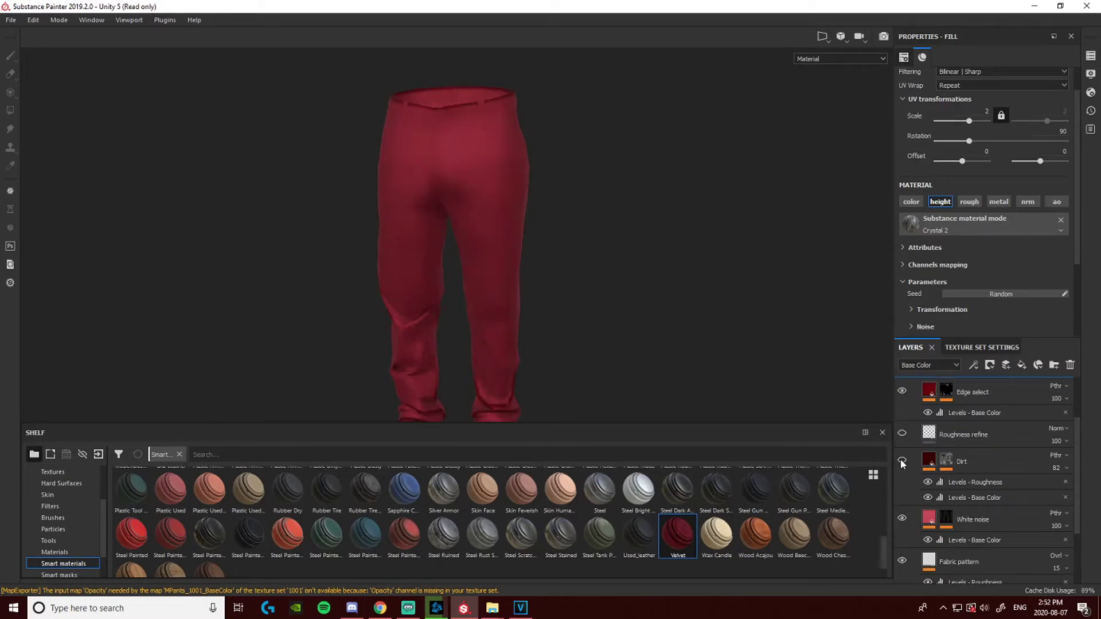
click(902, 462)
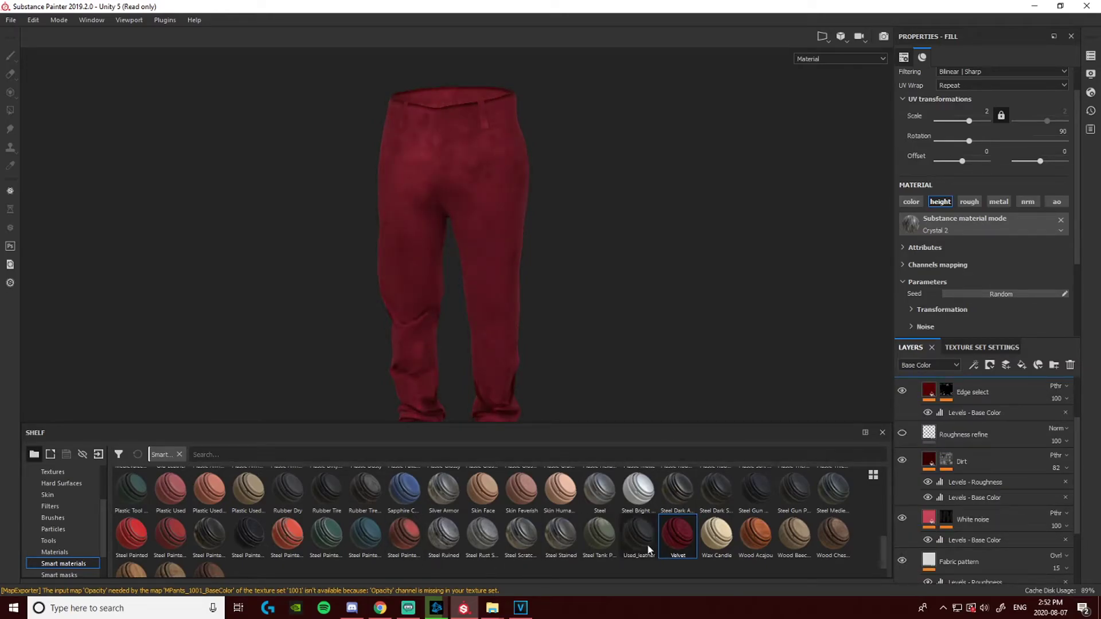
scroll(532, 508, up, 5)
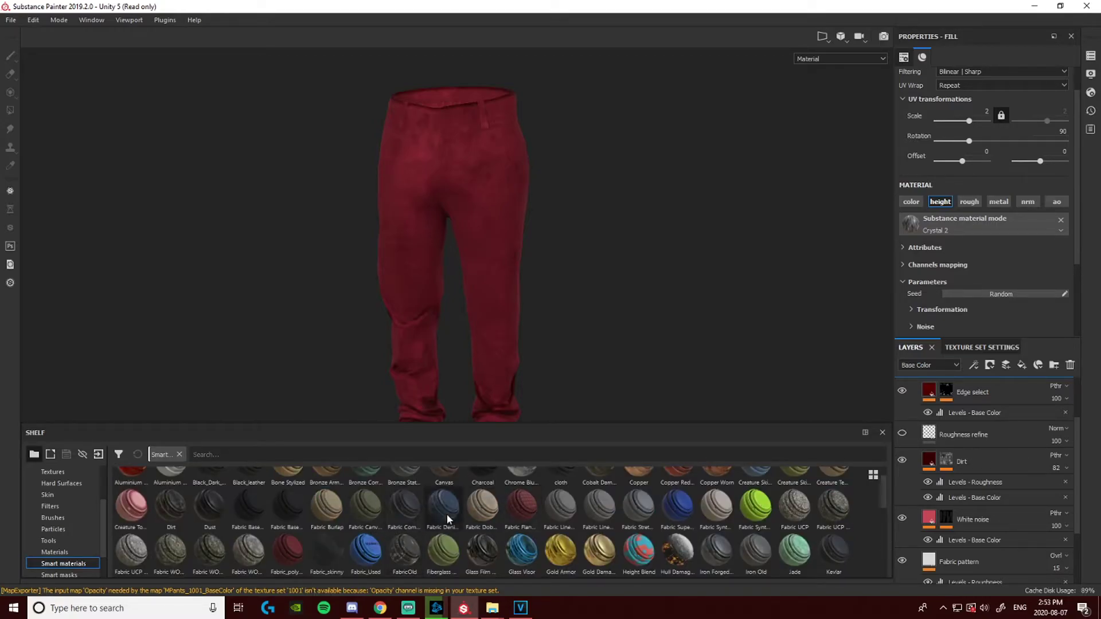
scroll(975, 516, down, 3)
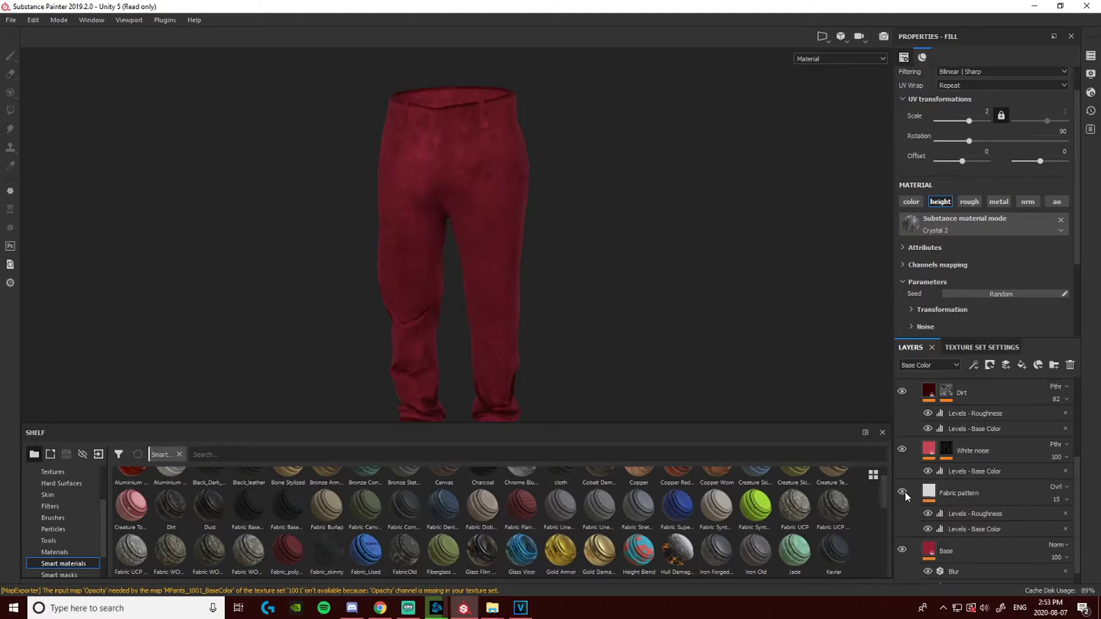
scroll(942, 437, up, 6)
Collapse the Velvet group and add a white mask to the whole group
click(915, 391)
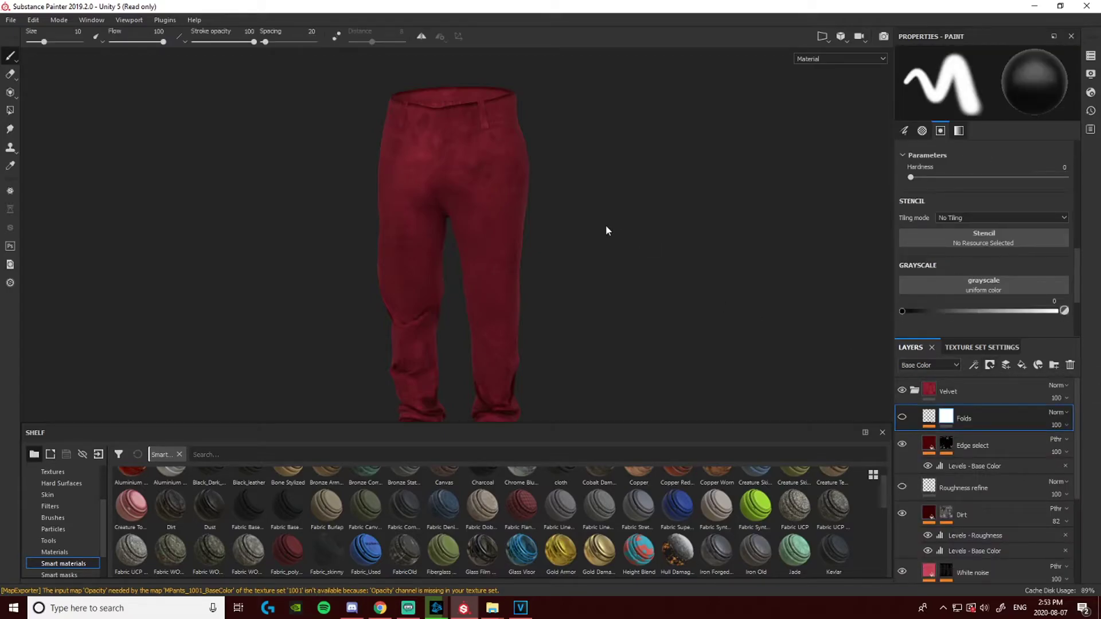
scroll(523, 211, up, 4)
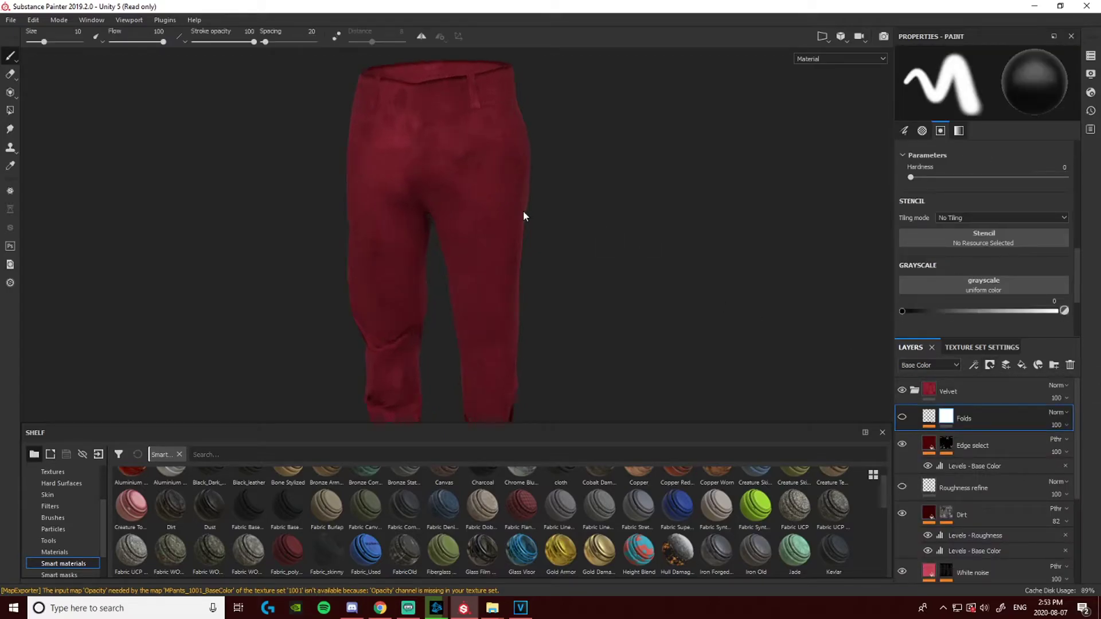
click(915, 391)
click(990, 365)
click(1002, 378)
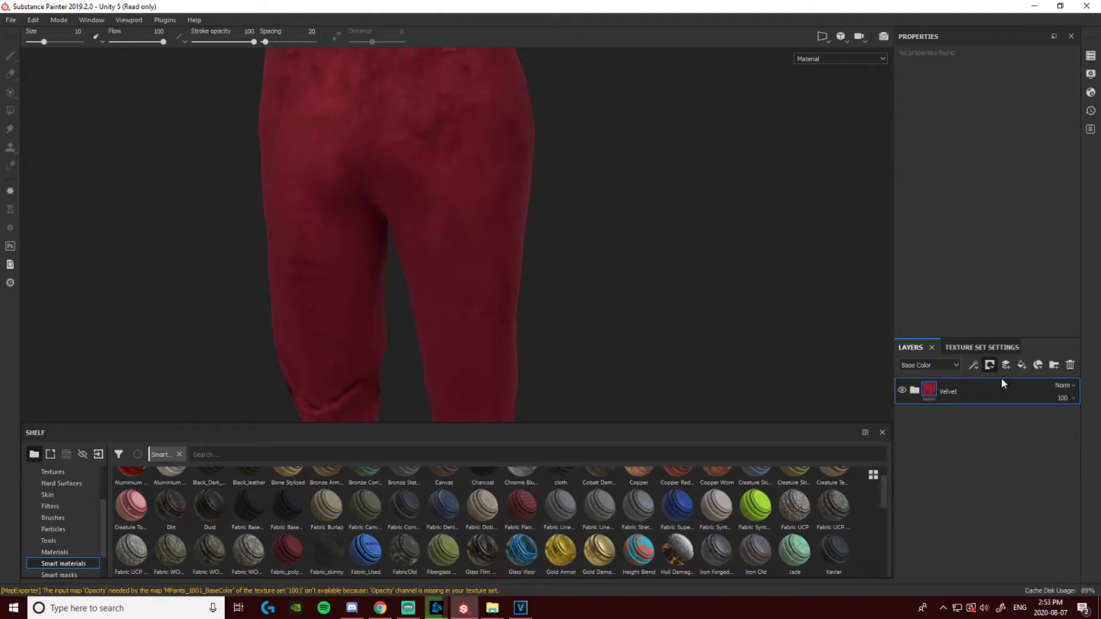
Test a black stroke on the Velvet mask, undo it, and reduce the brush size to 4.15
mouse_move(450, 161)
mouse_down()
mouse_move(482, 219)
mouse_move(476, 165)
mouse_move(461, 187)
mouse_up()
key(ctrl+z)
drag(43, 43, 37, 44)
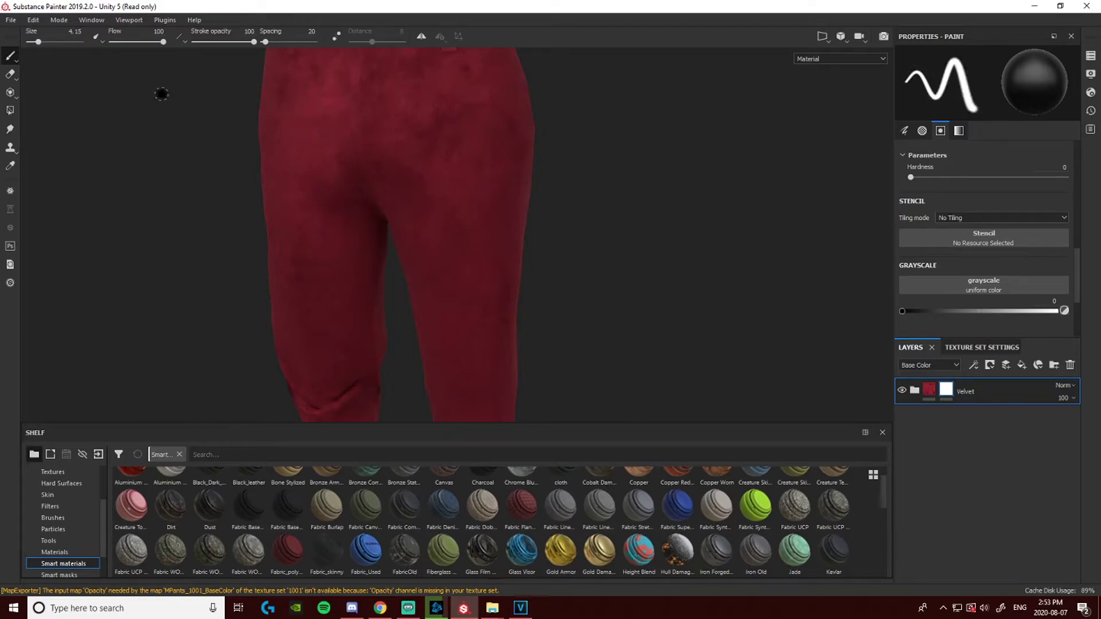
Paint black strokes on the Velvet mask near the hip to cut a hole in the fabric, and undo them
alt+middle_drag(386, 143, 398, 246)
scroll(407, 241, up, 3)
mouse_move(483, 238)
mouse_down()
mouse_move(417, 223)
mouse_move(434, 216)
mouse_up()
scroll(475, 236, up, 4)
key(ctrl+z)
key(ctrl+z)
mouse_move(273, 218)
mouse_down()
mouse_move(369, 199)
mouse_move(268, 232)
mouse_move(352, 216)
mouse_move(296, 207)
mouse_move(456, 215)
mouse_move(388, 208)
mouse_up()
key(ctrl+z)
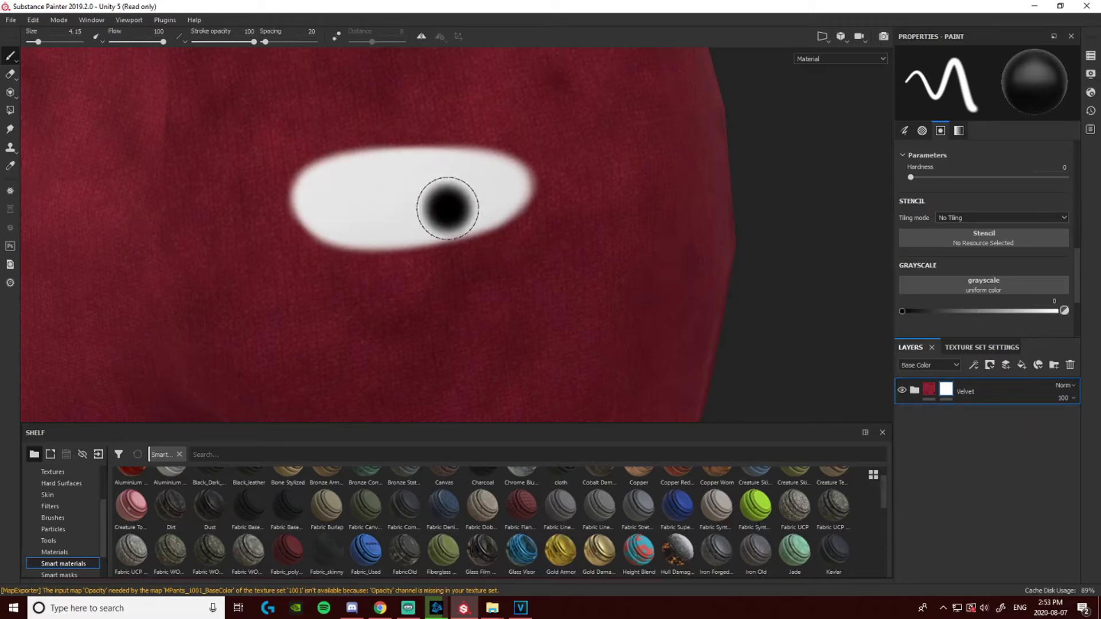
key(ctrl+z)
scroll(599, 224, up, 1)
scroll(570, 224, down, 5)
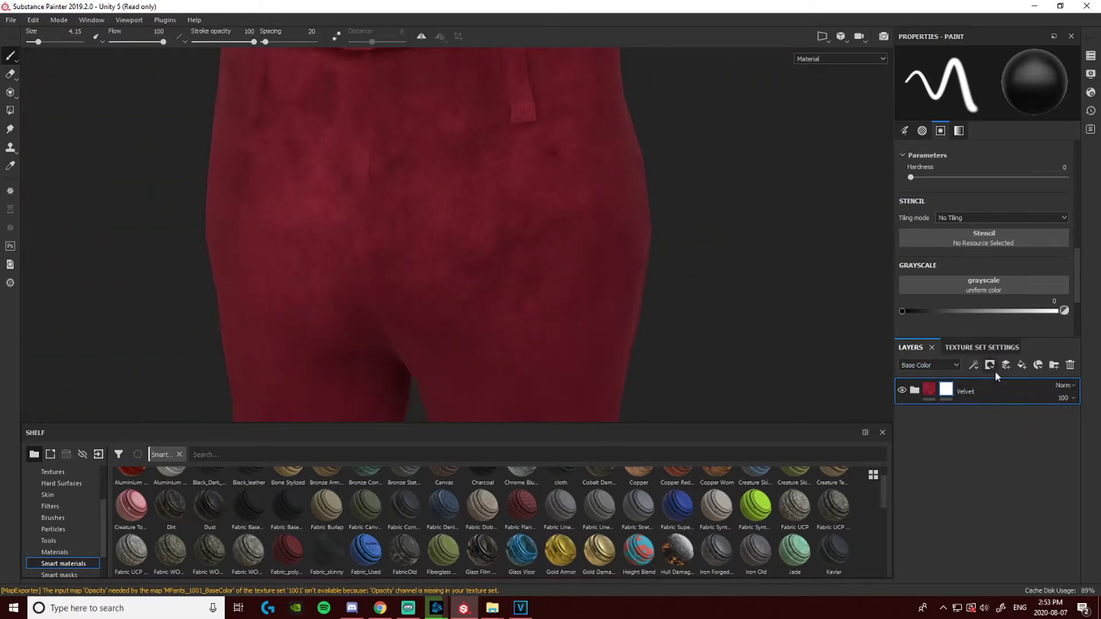
Replace the Velvet group's mask with a black one, paint a white test patch across the hips, and undo it
key(Delete)
click(990, 366)
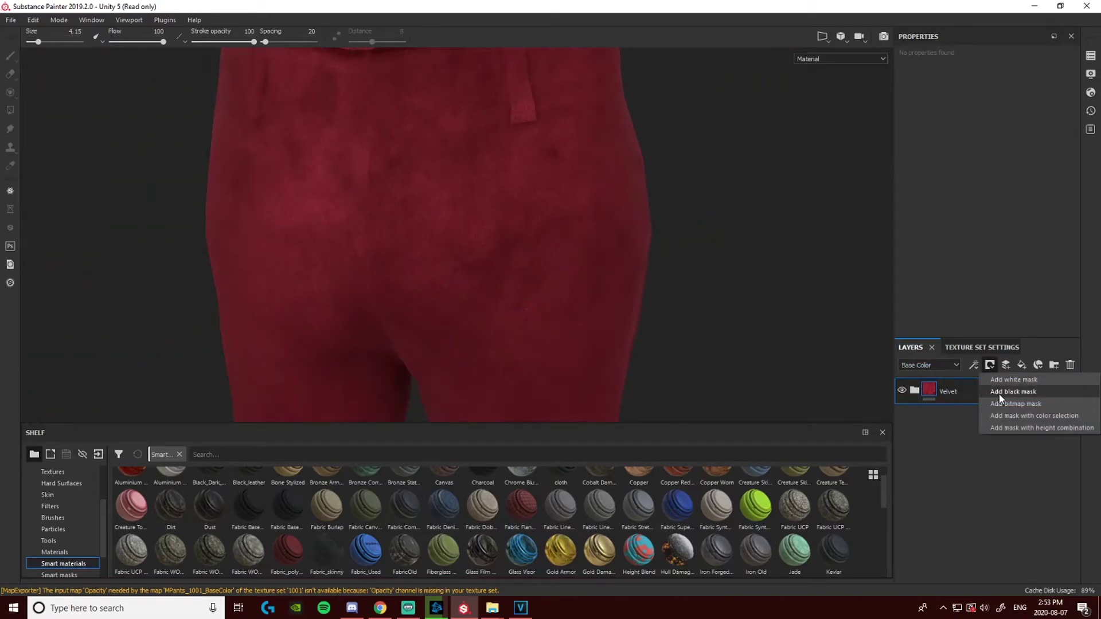
click(1013, 392)
drag(409, 225, 466, 226)
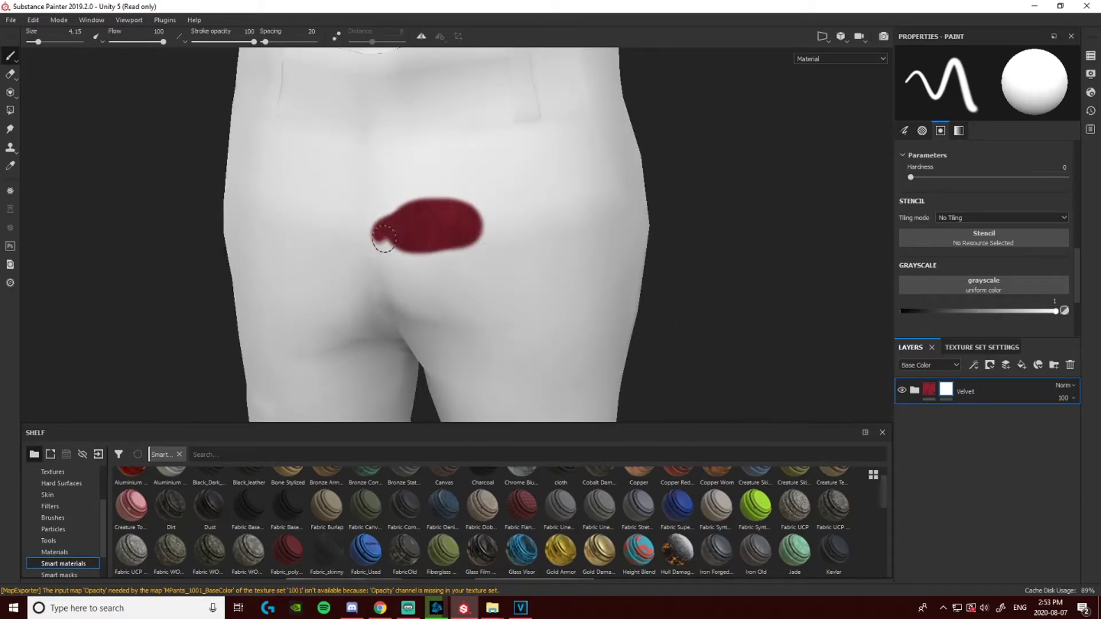
key(ctrl+z)
Switch the Velvet group to a white mask, paint a black oval across the seat of the pants, and undo it
click(990, 366)
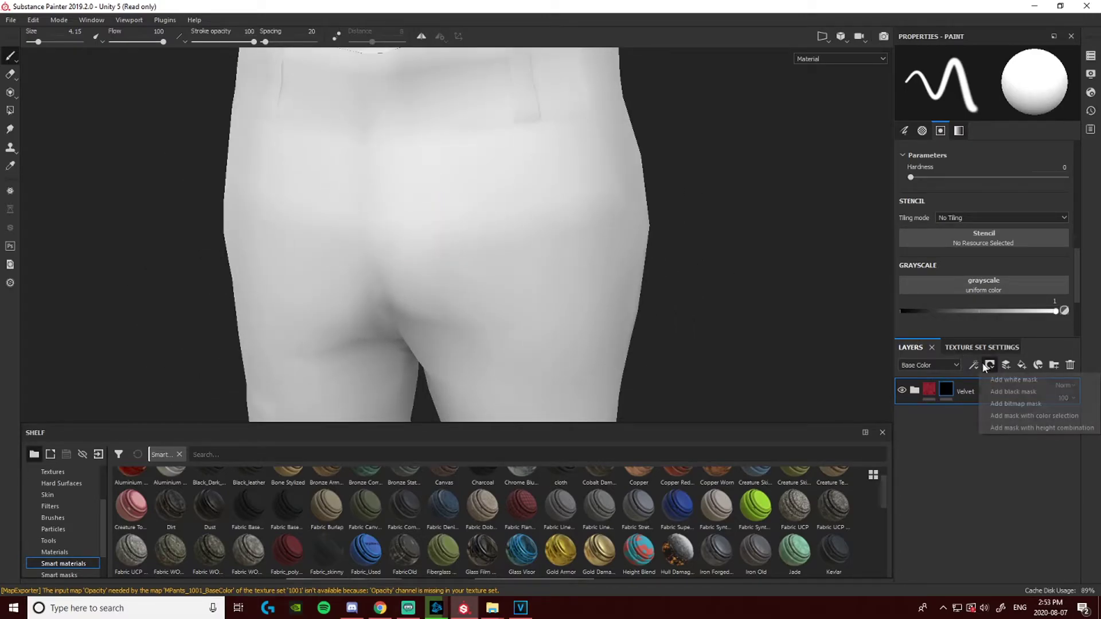
click(995, 379)
mouse_move(445, 170)
mouse_down()
mouse_move(390, 167)
mouse_move(348, 200)
mouse_move(421, 199)
mouse_up()
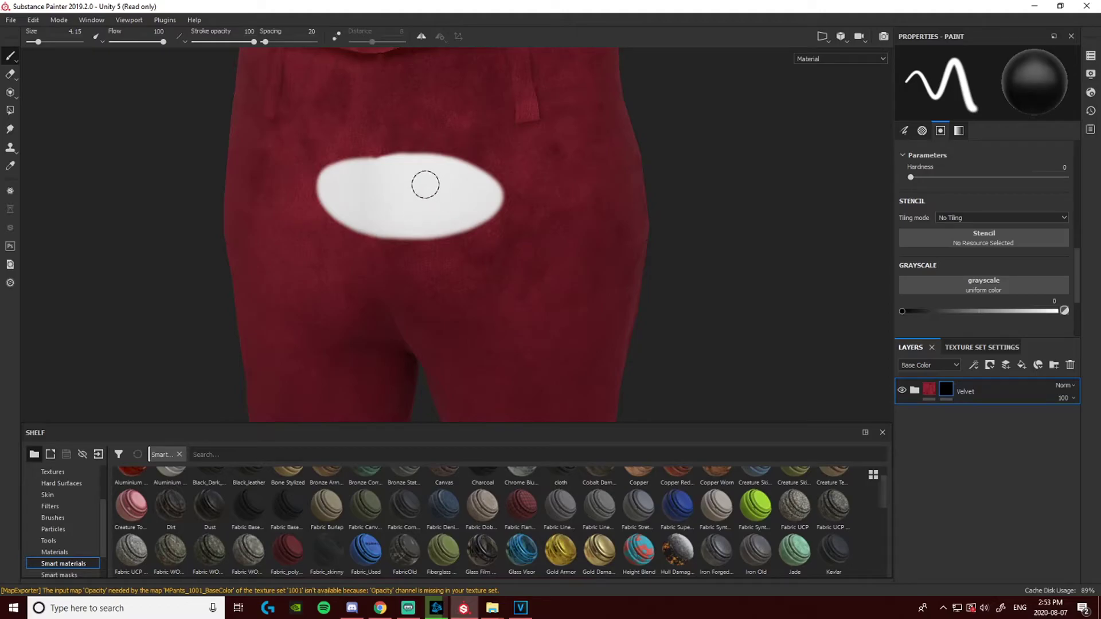
key(ctrl+z)
Paint a small black oval on the Velvet group's white mask at the back to cut another hole
scroll(516, 201, down, 3)
mouse_move(514, 199)
alt+mouse_down()
mouse_move(488, 222)
mouse_move(501, 224)
alt+mouse_up()
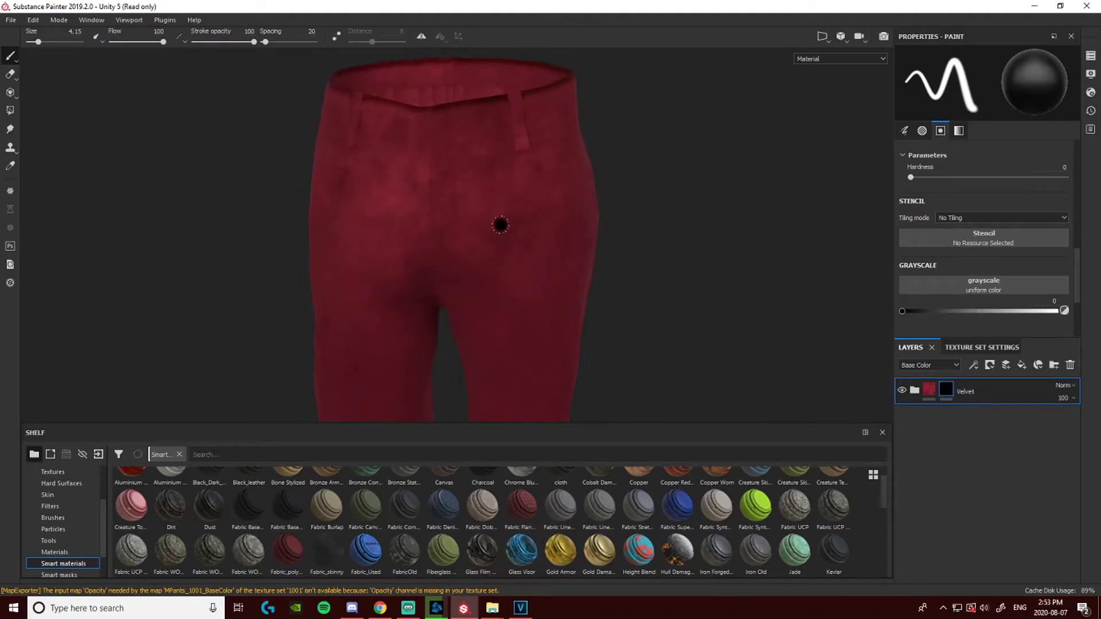
scroll(471, 230, up, 2)
scroll(473, 217, down, 5)
scroll(478, 222, up, 3)
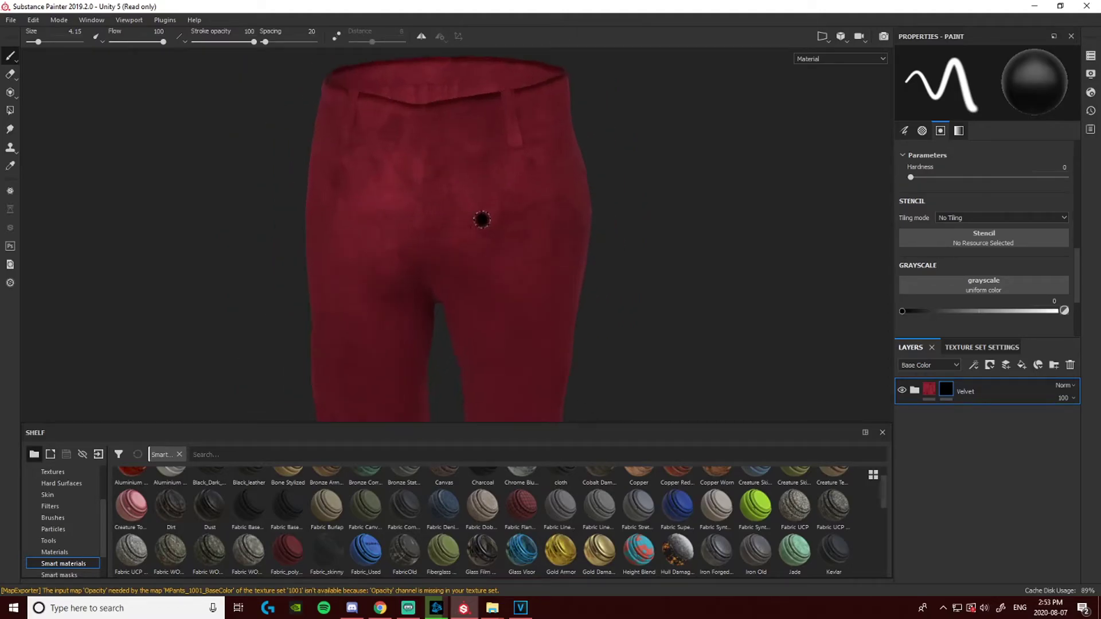
scroll(482, 220, up, 2)
mouse_move(428, 211)
mouse_down()
mouse_move(504, 205)
mouse_move(483, 220)
mouse_up()
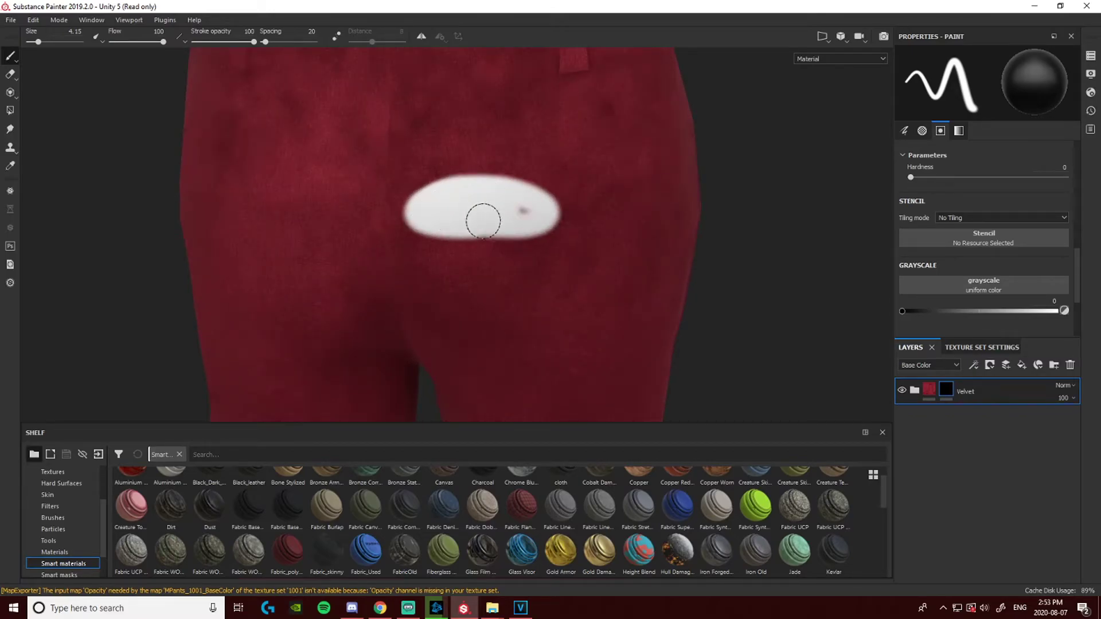
Swap the Velvet group's white mask for a black one, test a white stroke, and undo the stroke
click(989, 365)
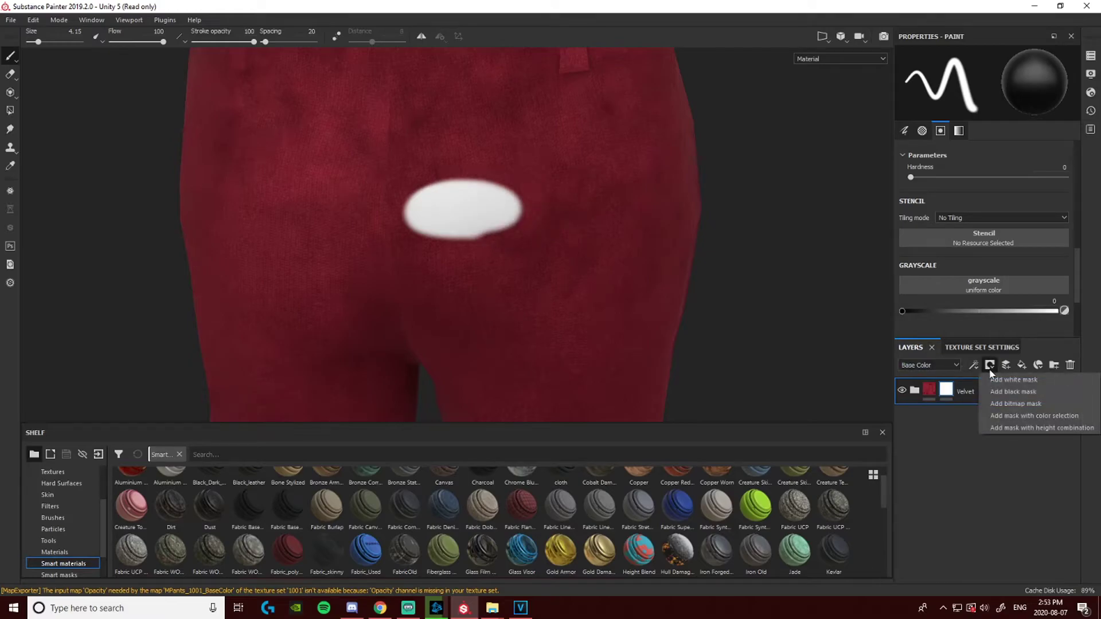
click(1002, 392)
mouse_move(405, 190)
mouse_down()
mouse_move(491, 213)
mouse_move(447, 201)
mouse_move(467, 205)
mouse_up()
key(ctrl+z)
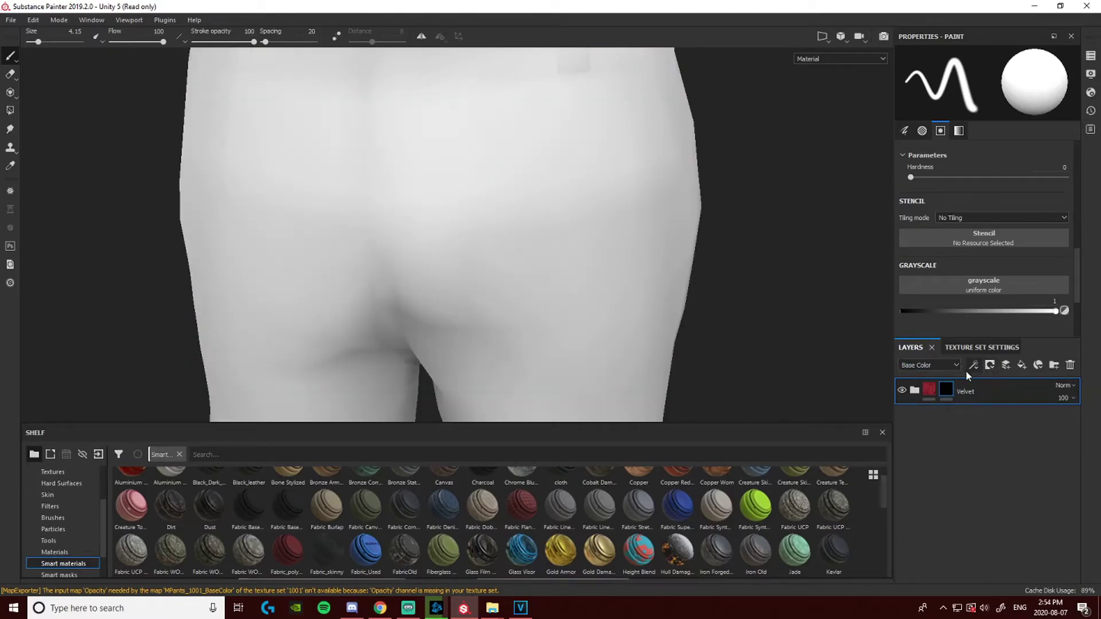
Add the Fabric WOODLAND Dirty smart material above the Velvet group, and delete the Velvet group
scroll(408, 239, down, 5)
alt+drag(448, 268, 441, 259)
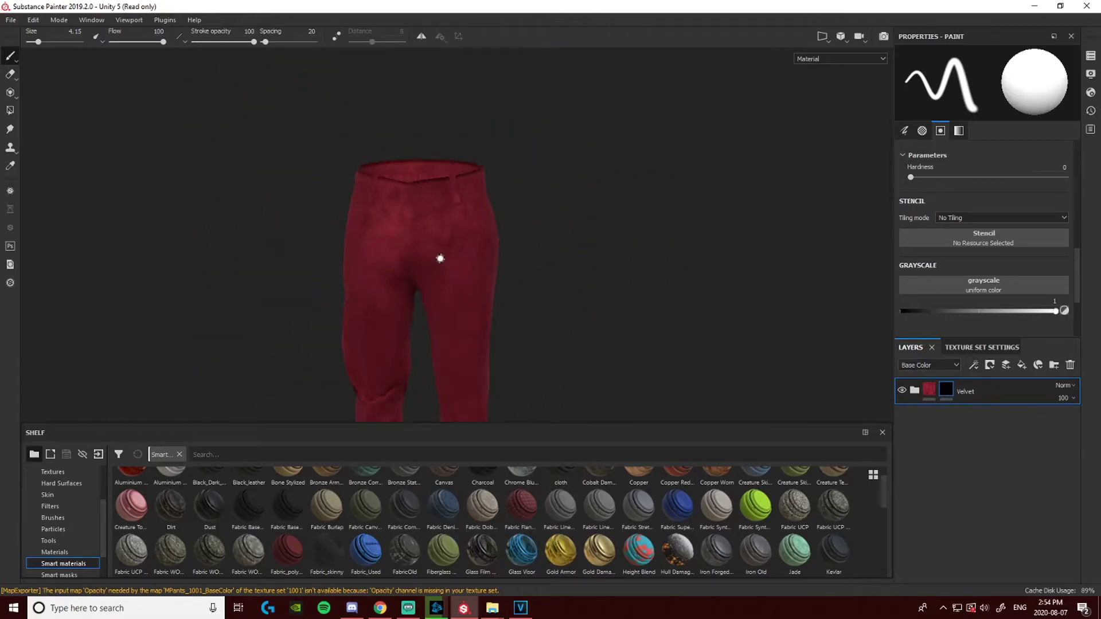
drag(210, 551, 952, 403)
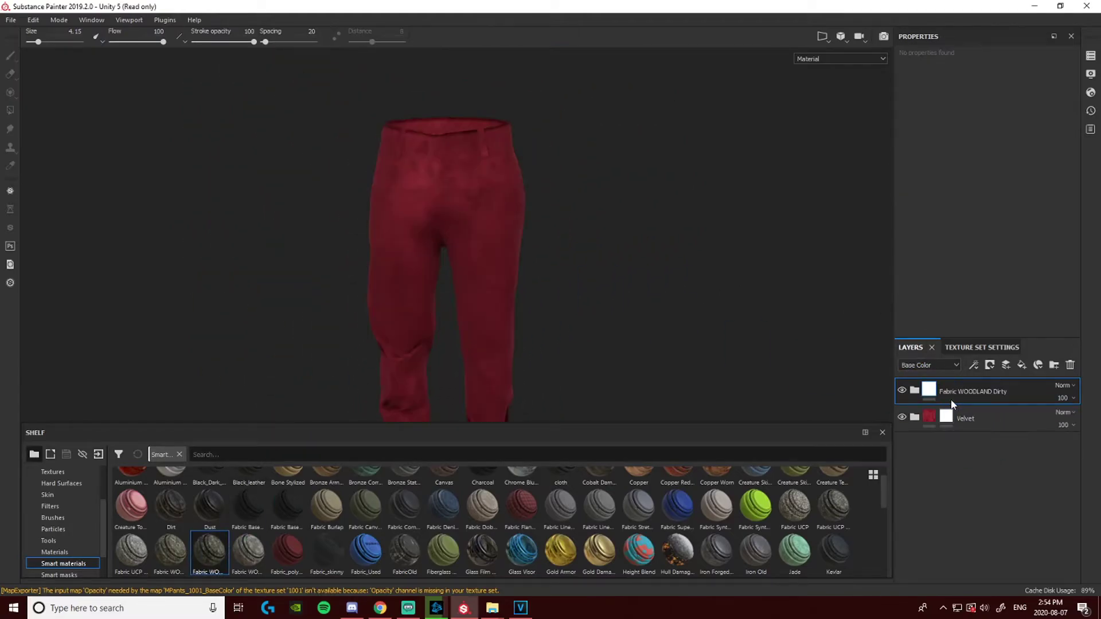
click(1000, 415)
click(1070, 364)
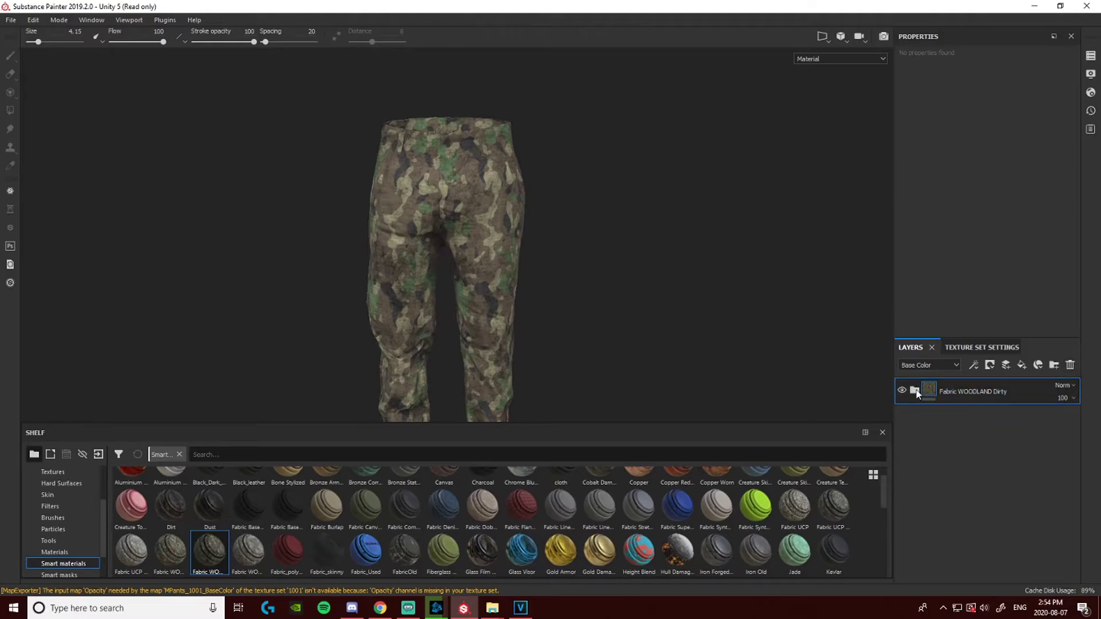
Expand the Fabric WOODLAND Dirty group and hide its Folds subgroup
click(916, 392)
click(958, 420)
click(926, 419)
click(927, 418)
click(903, 419)
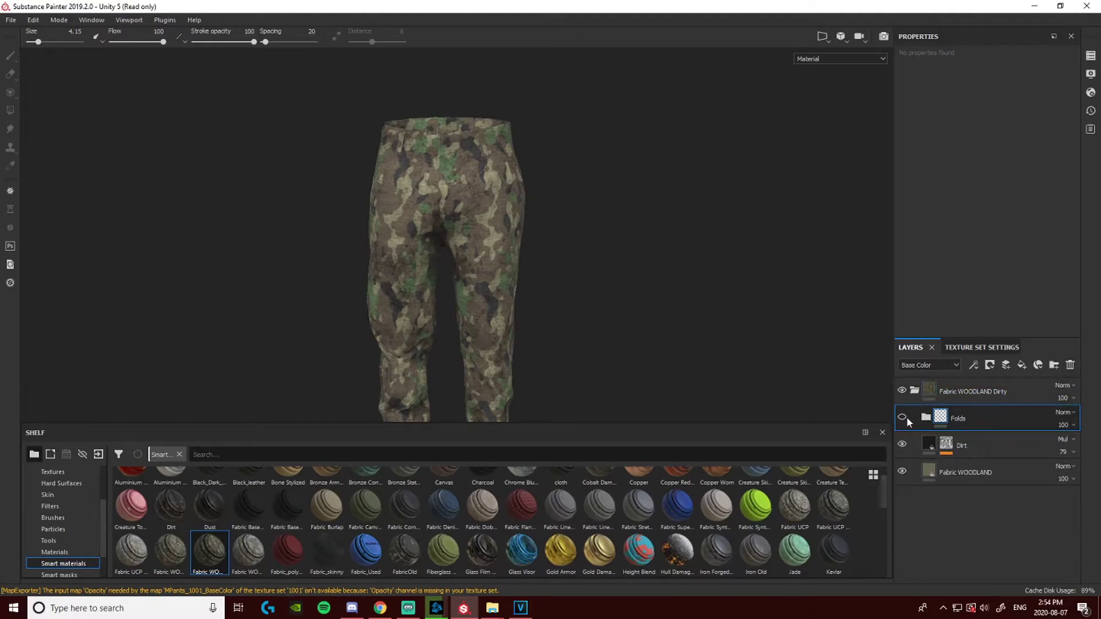
Set the Fabric WOODLAND layer's Color parameter to yellow, and adjust the color of the Dirt layer
click(939, 462)
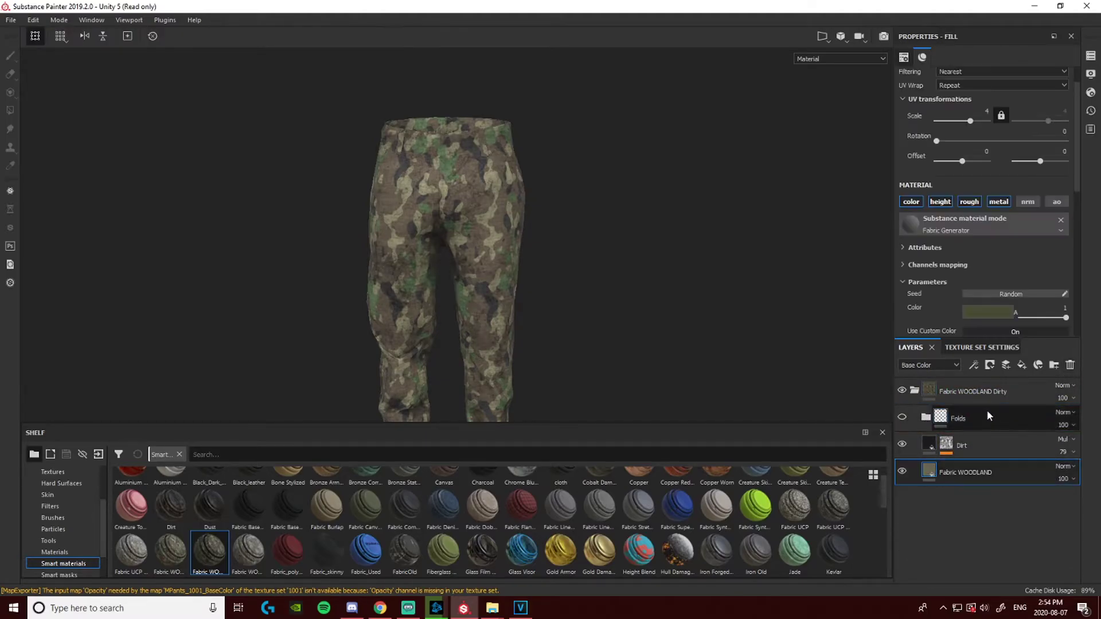
click(983, 308)
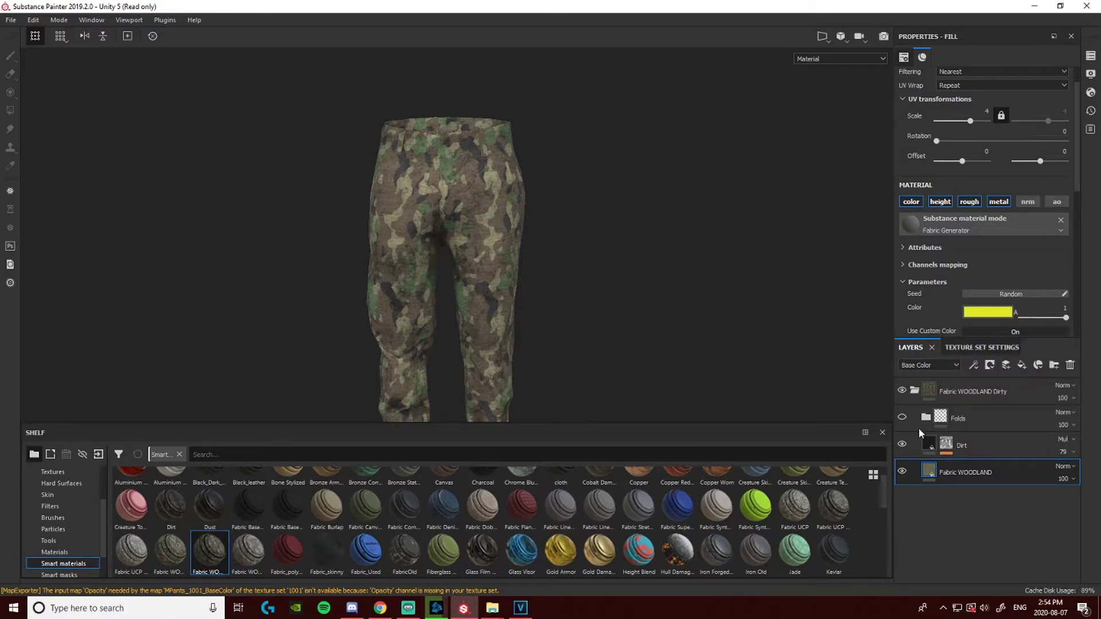
click(928, 443)
click(918, 280)
drag(996, 322, 1027, 300)
click(897, 321)
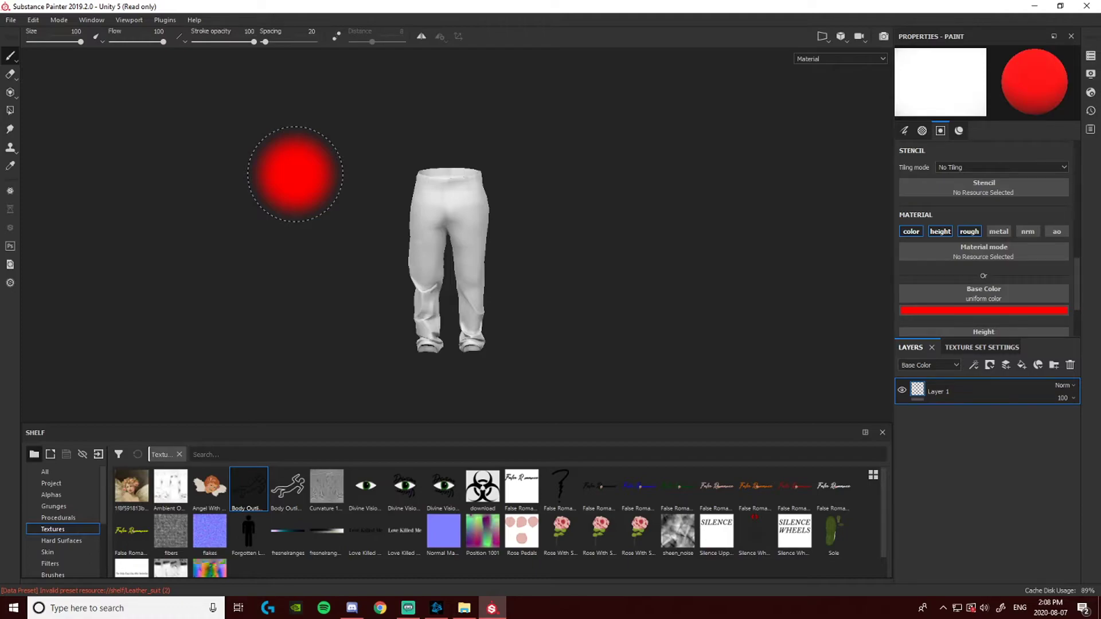
Set the paint brush's base color to black for painting on Layer 1
click(961, 311)
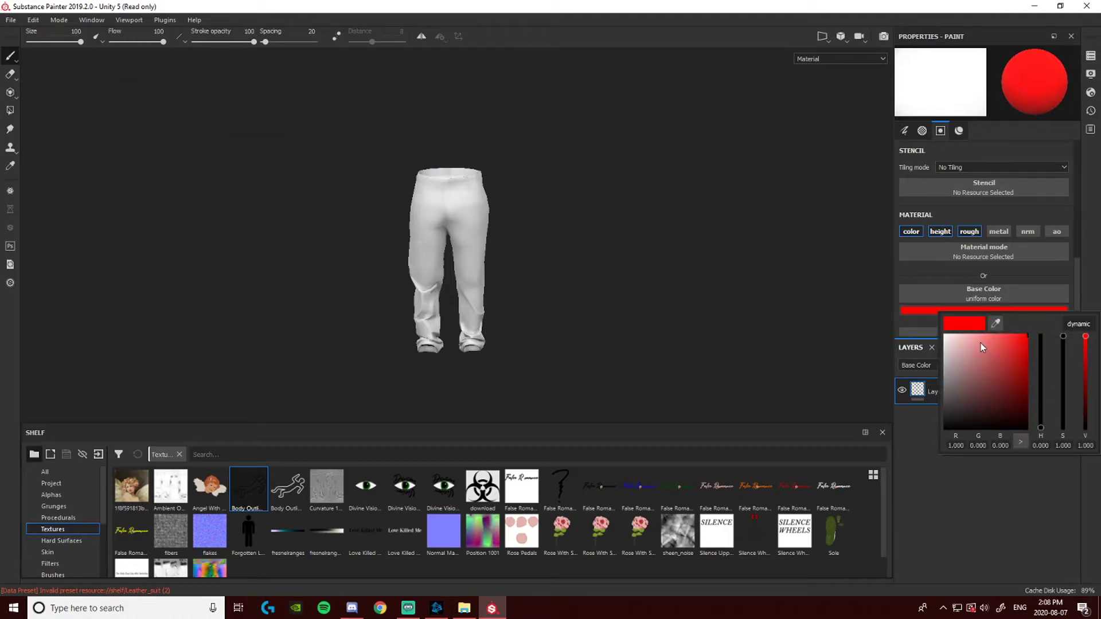
drag(981, 343, 926, 441)
click(904, 311)
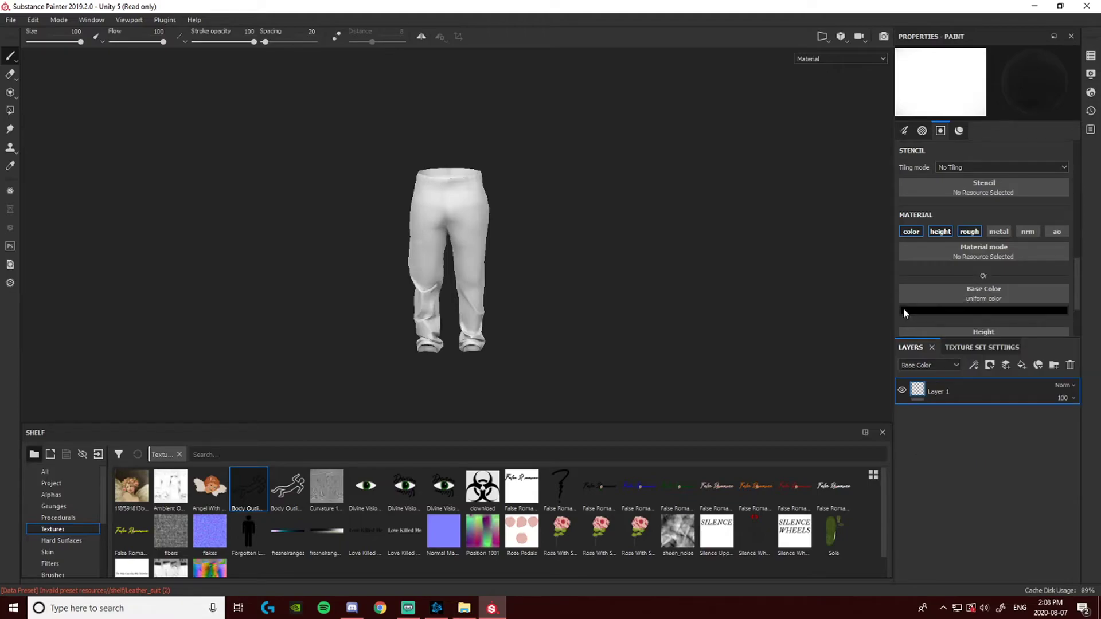
click(904, 311)
click(969, 285)
scroll(995, 277, down, 3)
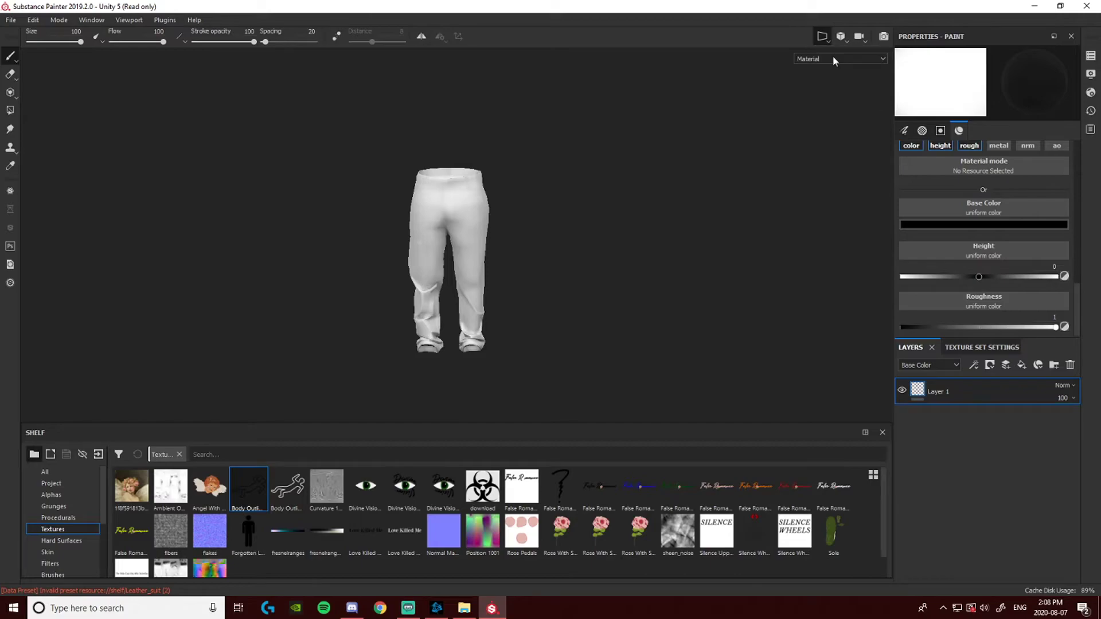
Show the 3D and 2D views together, paint all the pants' UV pieces black on Layer 1, and return to the 3D view
key(F1)
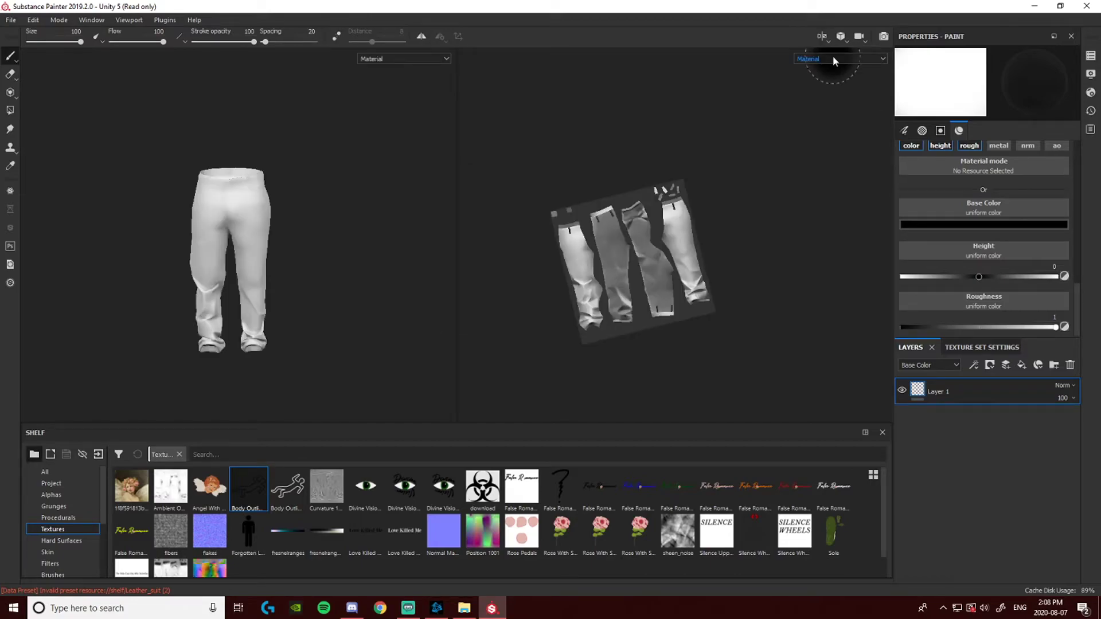
mouse_move(597, 285)
mouse_down()
mouse_move(578, 275)
mouse_move(568, 246)
mouse_move(560, 216)
mouse_move(571, 196)
mouse_up()
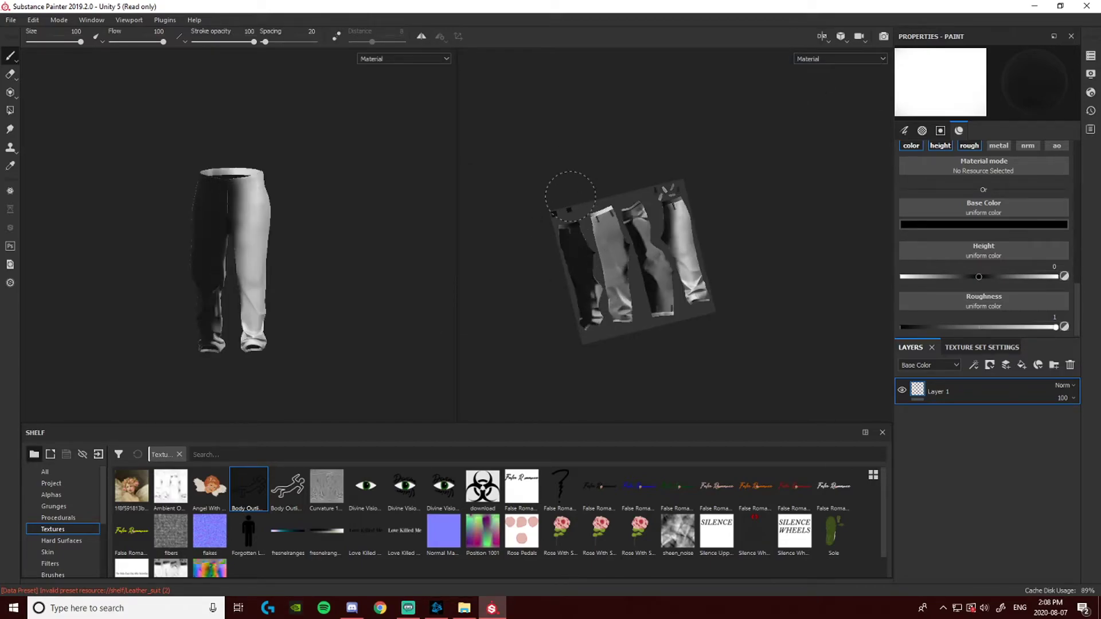
shift+right_drag(571, 197, 559, 226)
drag(610, 234, 713, 241)
scroll(696, 234, up, 5)
alt+middle_drag(624, 235, 634, 240)
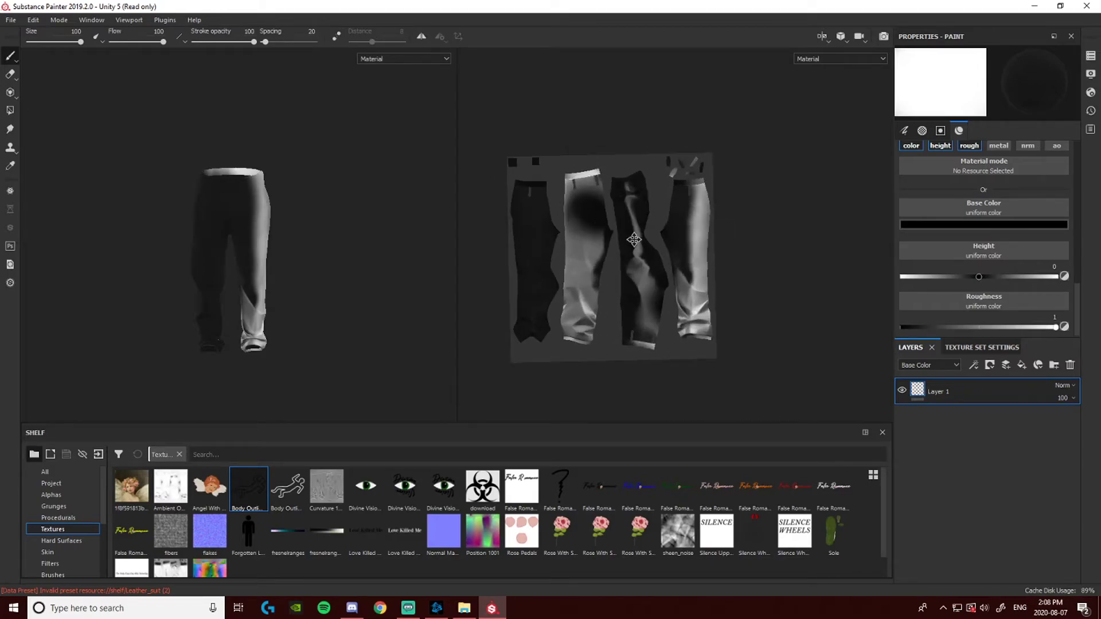
mouse_move(634, 239)
mouse_down()
mouse_move(580, 190)
mouse_move(591, 281)
mouse_move(582, 327)
mouse_move(631, 228)
mouse_move(635, 336)
mouse_up()
drag(687, 287, 697, 168)
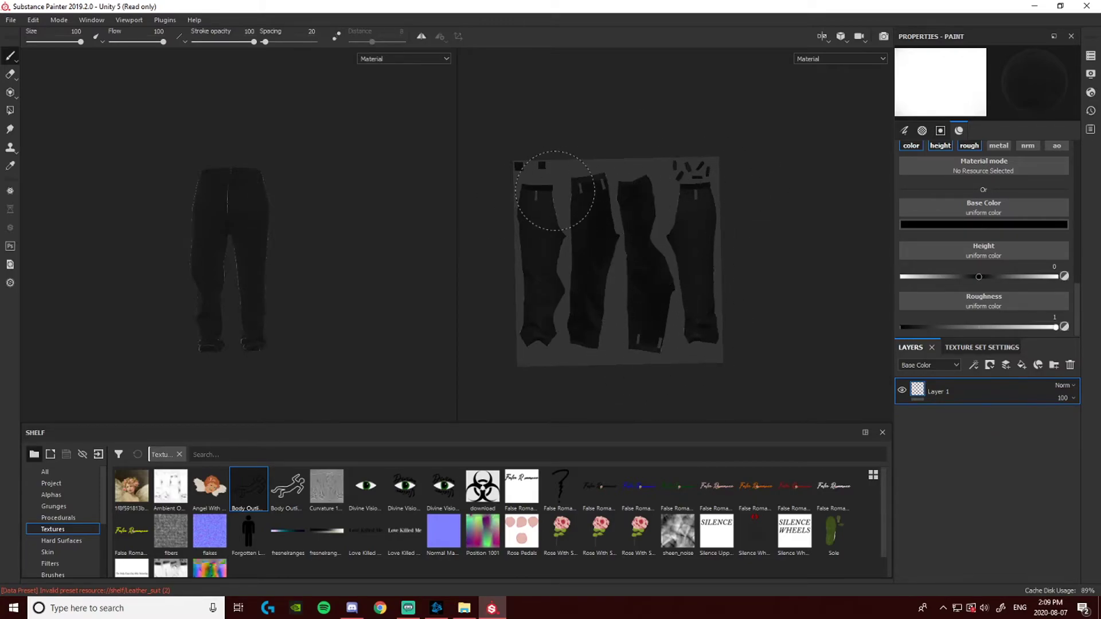
click(822, 36)
click(835, 62)
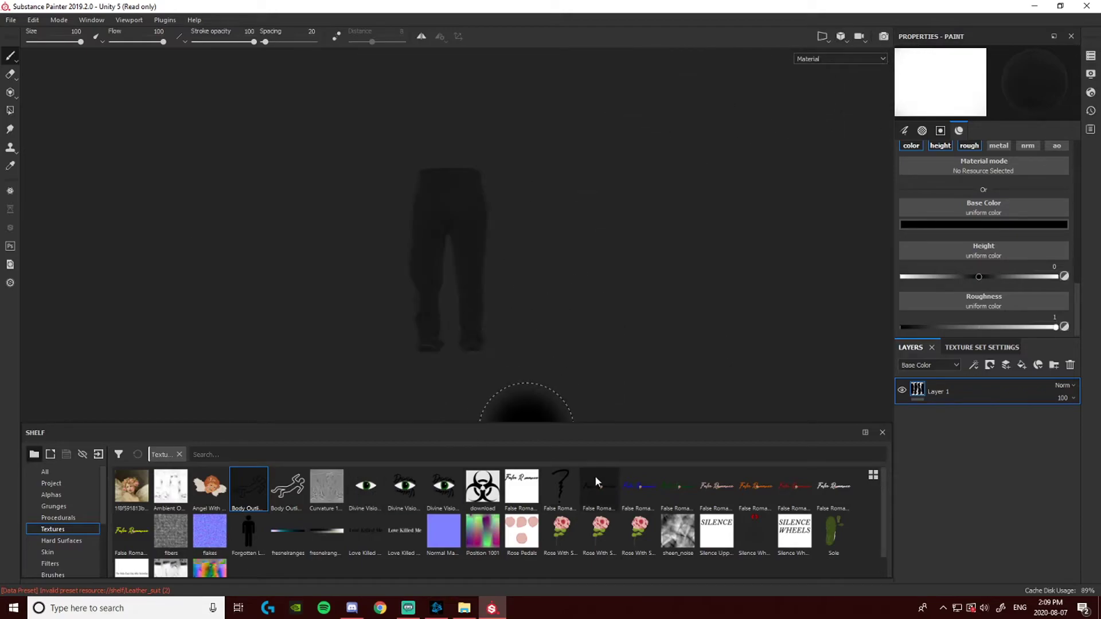
Switch to the Projection tool and assign the Love Killed Me White texture as its base color
mouse_move(403, 557)
mouse_down()
mouse_move(976, 308)
mouse_move(983, 267)
mouse_move(518, 475)
mouse_move(404, 543)
mouse_up()
click(10, 93)
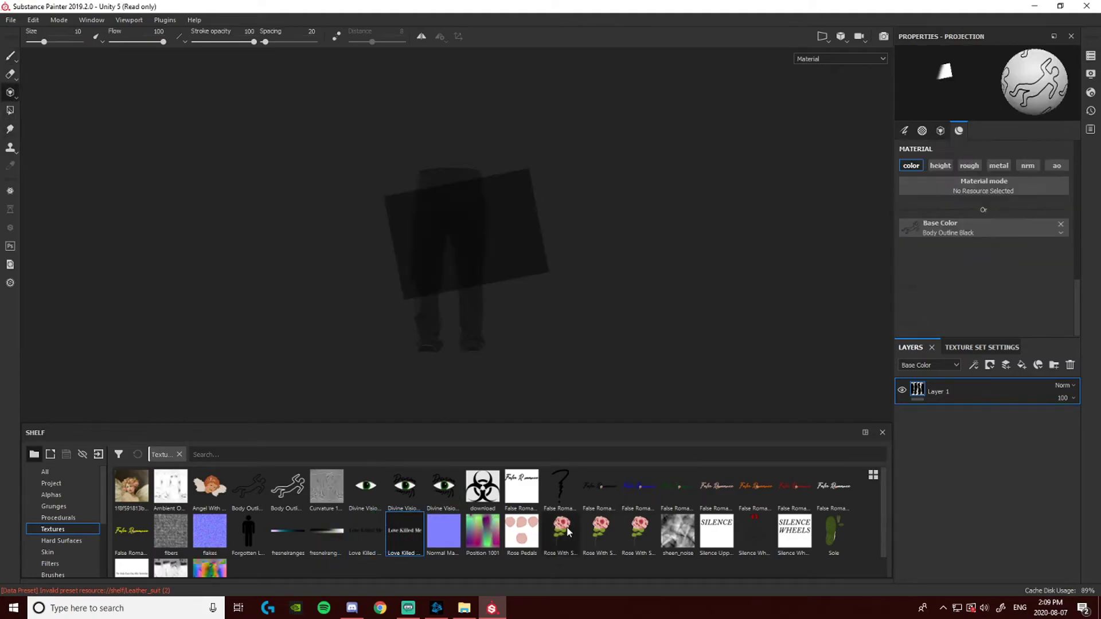
drag(553, 458, 952, 230)
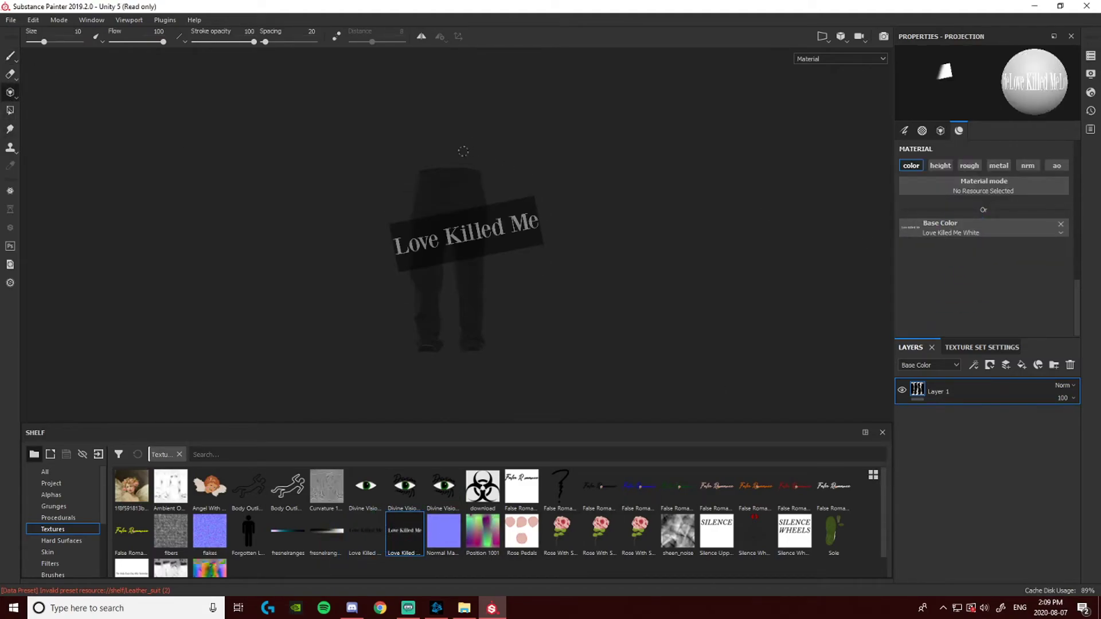
Rotate the Love Killed Me stencil to run vertically down one lower leg, and paint the full text through it
mouse_move(564, 228)
right_down()
mouse_move(570, 246)
mouse_move(554, 222)
right_up()
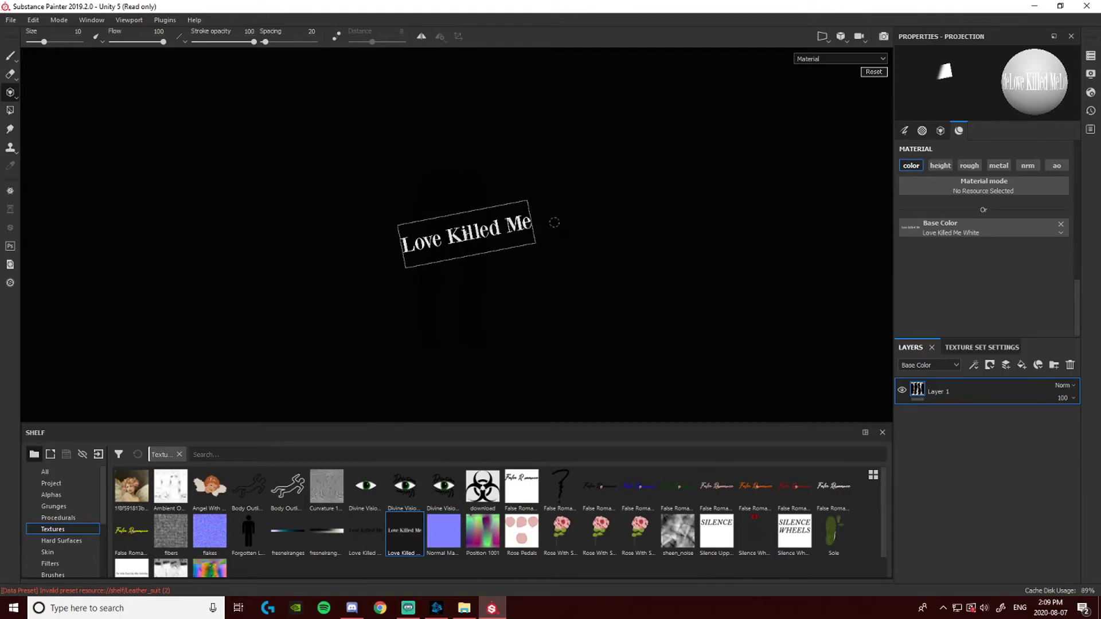
drag(553, 222, 472, 322)
scroll(472, 322, up, 3)
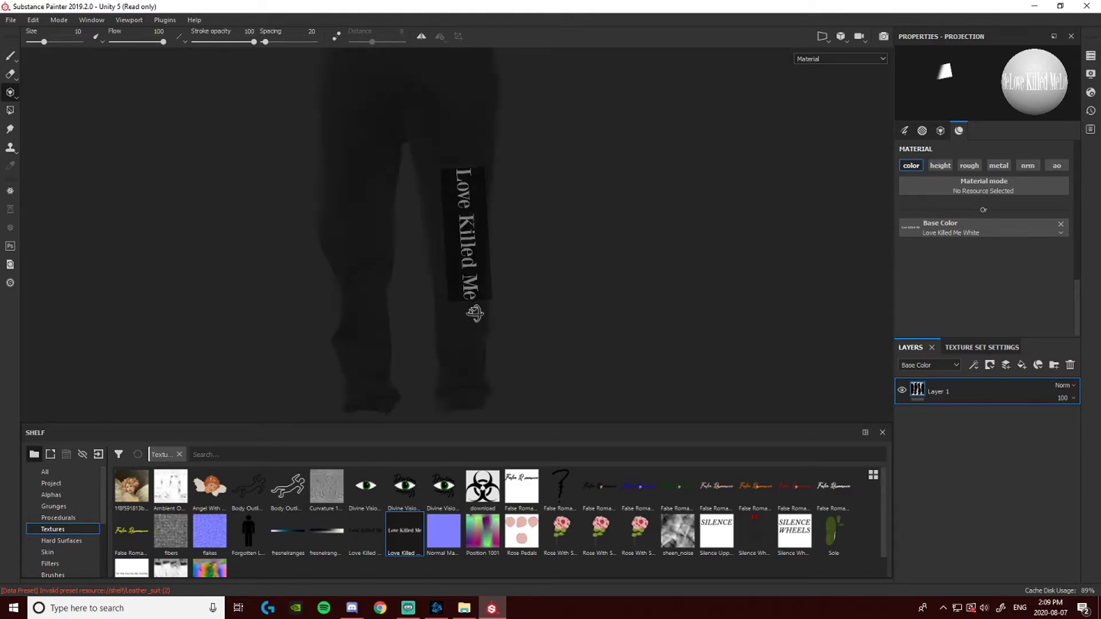
scroll(471, 314, down, 3)
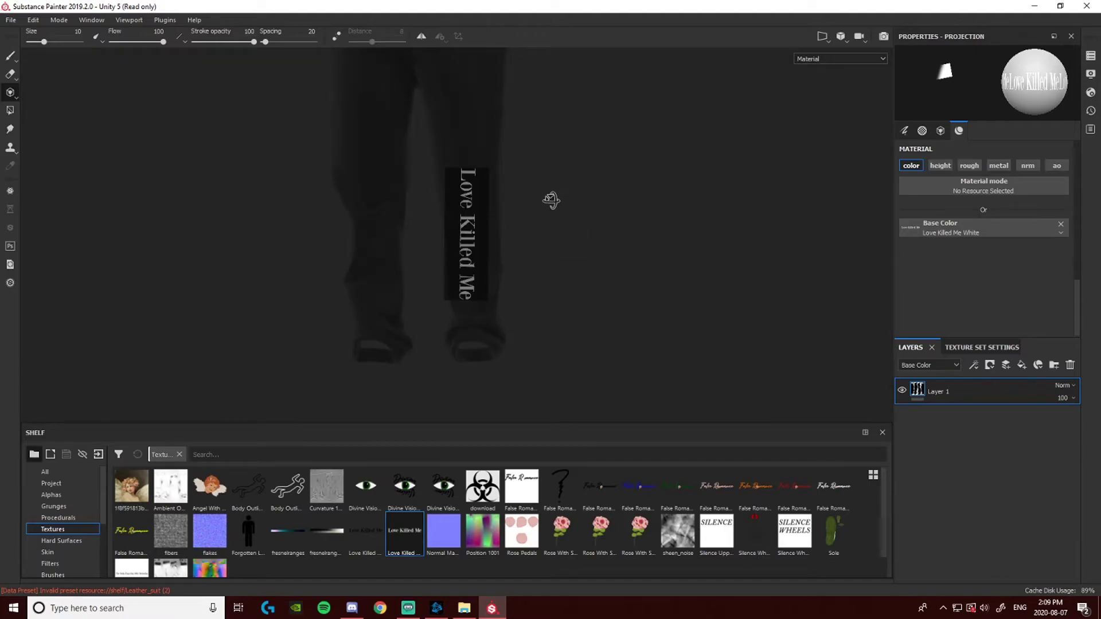
alt+middle_drag(552, 200, 551, 219)
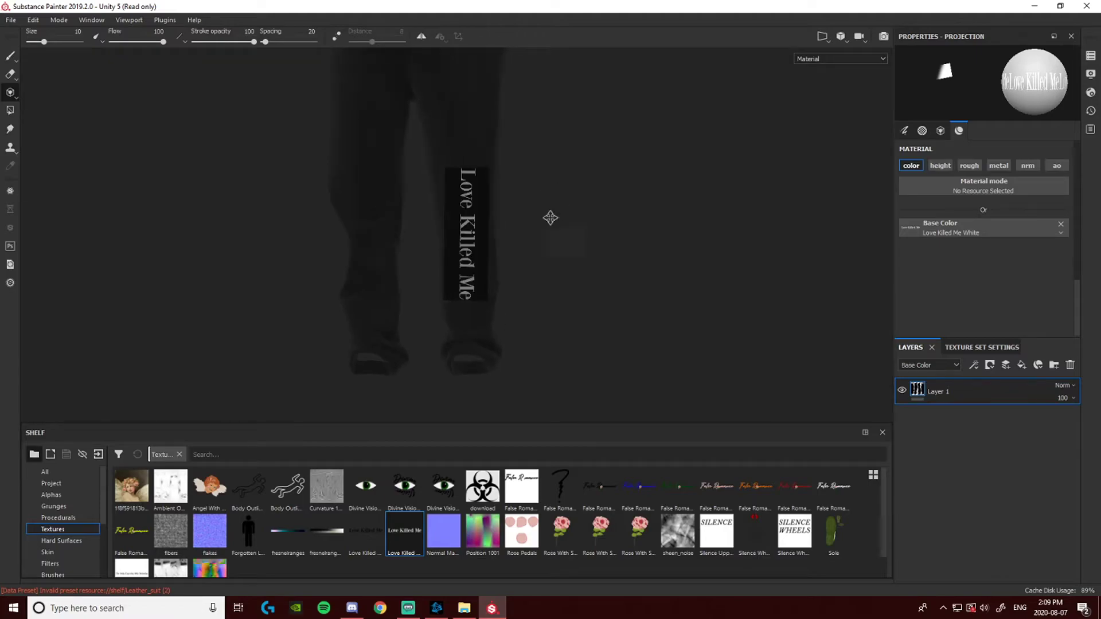
drag(552, 218, 564, 215)
alt+middle_drag(570, 218, 537, 210)
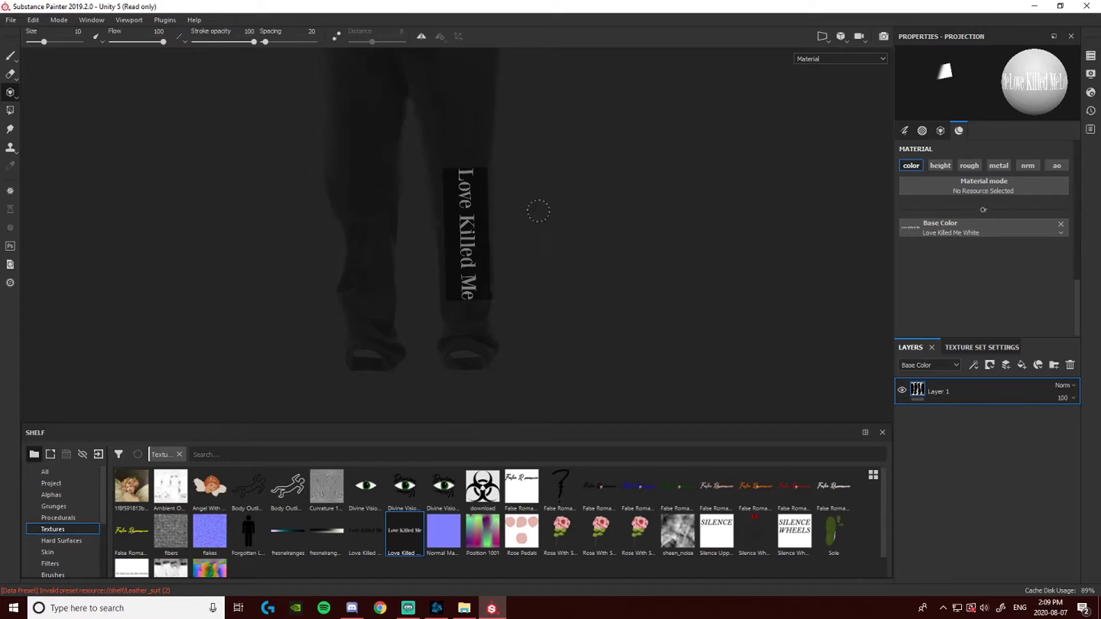
drag(465, 169, 460, 175)
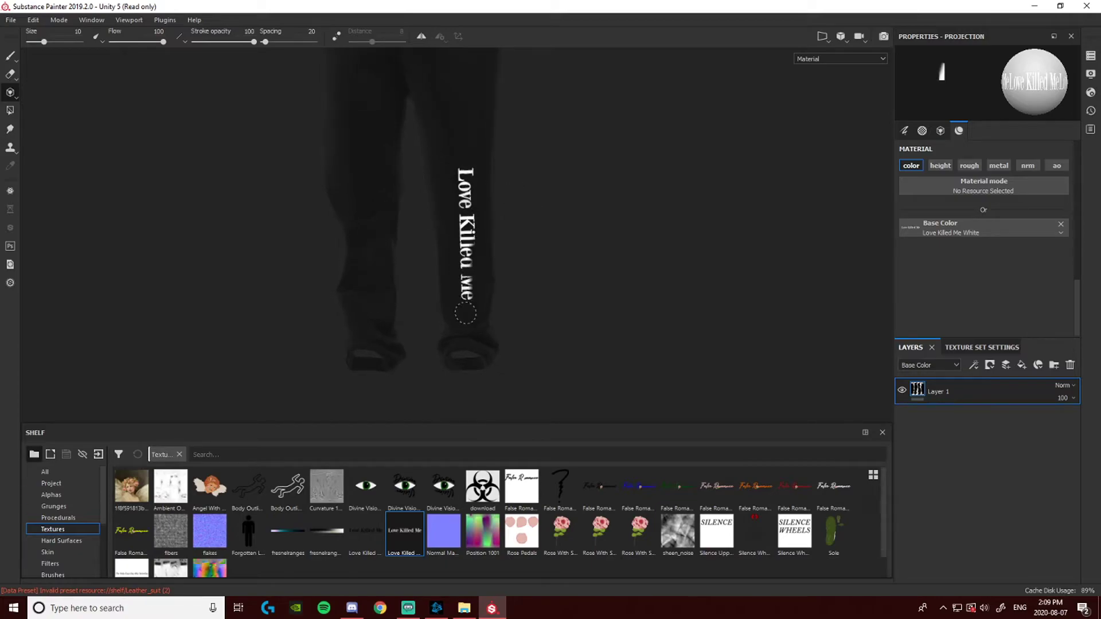
drag(473, 269, 468, 310)
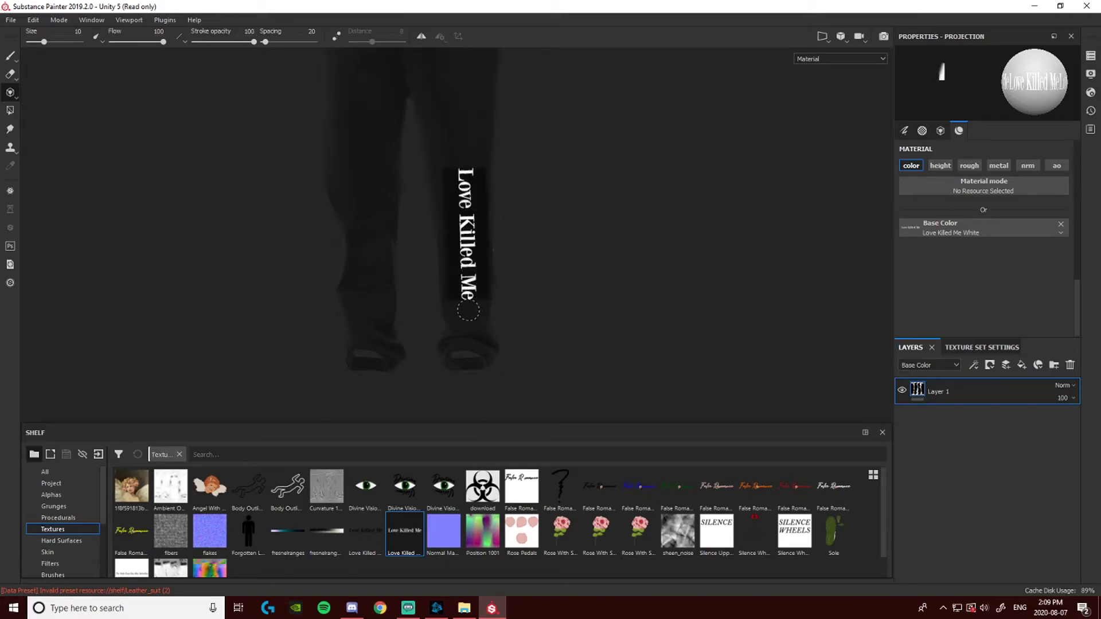
Return to the Paint tool and reduce the brush size to 11.54 for work around the lettering
click(10, 55)
mouse_move(610, 241)
alt+mouse_down()
mouse_move(522, 294)
mouse_move(566, 214)
mouse_move(706, 131)
mouse_move(696, 240)
mouse_move(548, 290)
mouse_move(582, 187)
mouse_move(687, 120)
mouse_move(779, 189)
mouse_move(604, 278)
alt+mouse_up()
scroll(465, 295, up, 5)
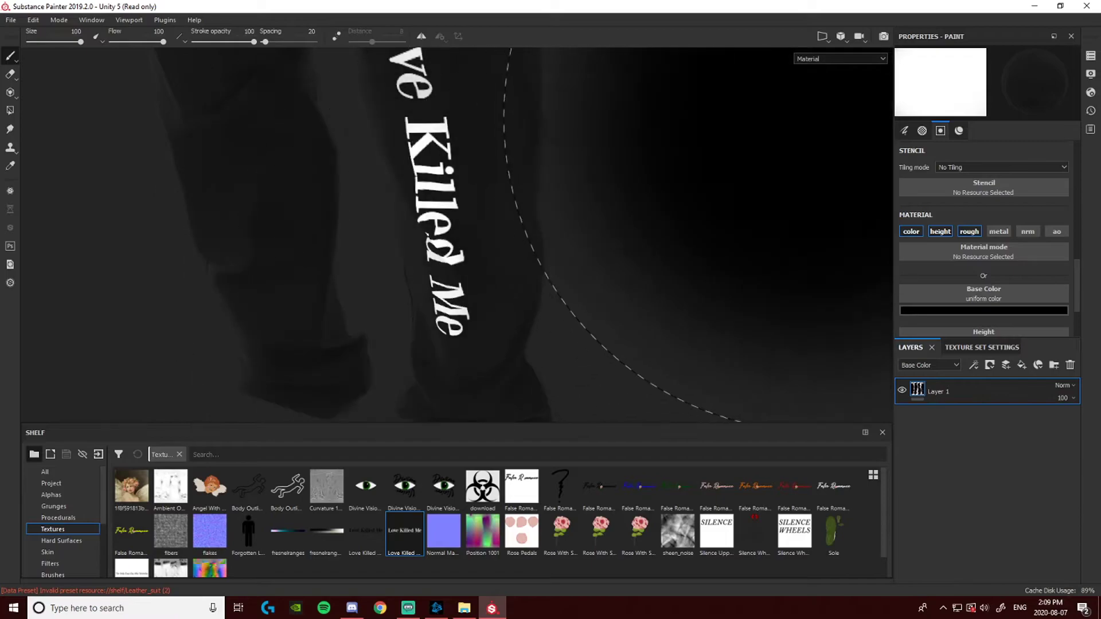
scroll(799, 132, down, 3)
drag(62, 46, 46, 42)
alt+drag(487, 189, 487, 308)
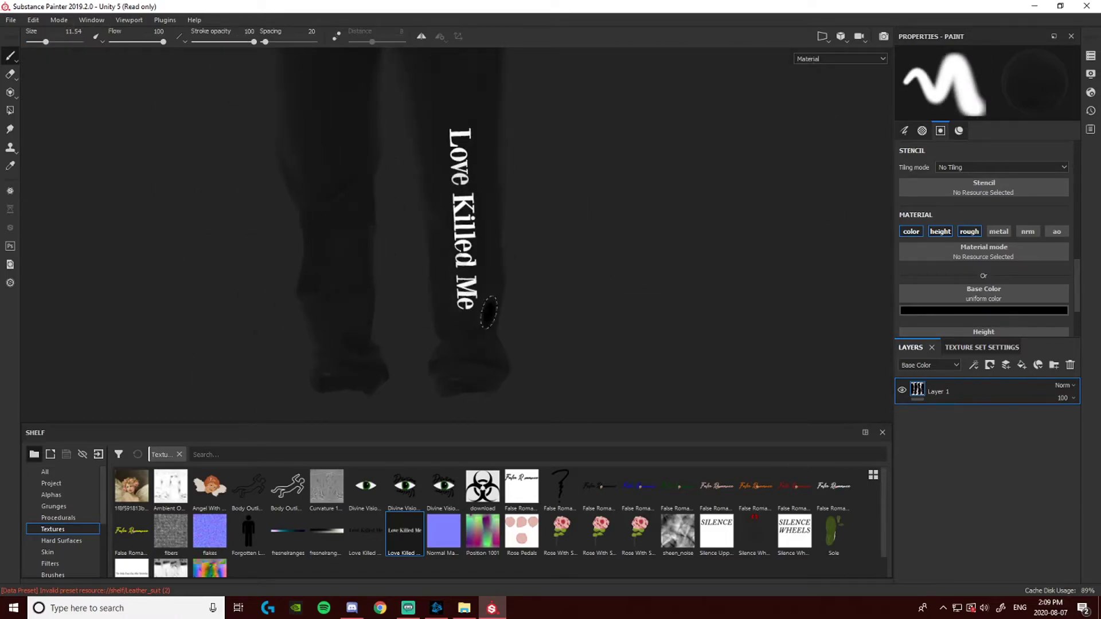
Switch to the Projection tool and assign the Body Outline White texture as its base color
scroll(446, 310, up, 3)
scroll(446, 310, down, 5)
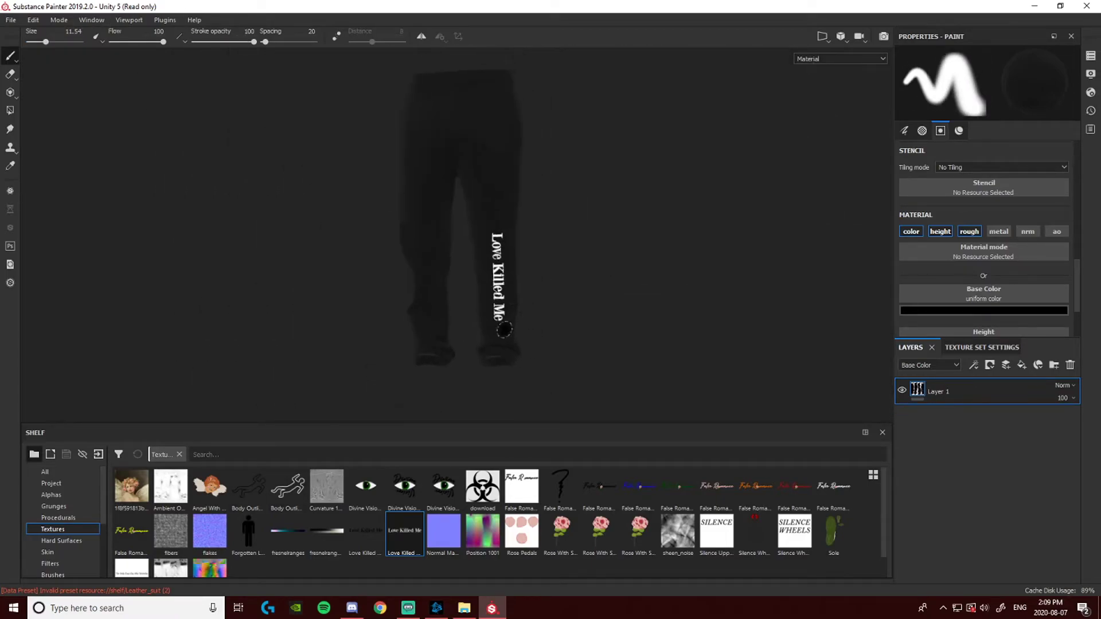
click(10, 92)
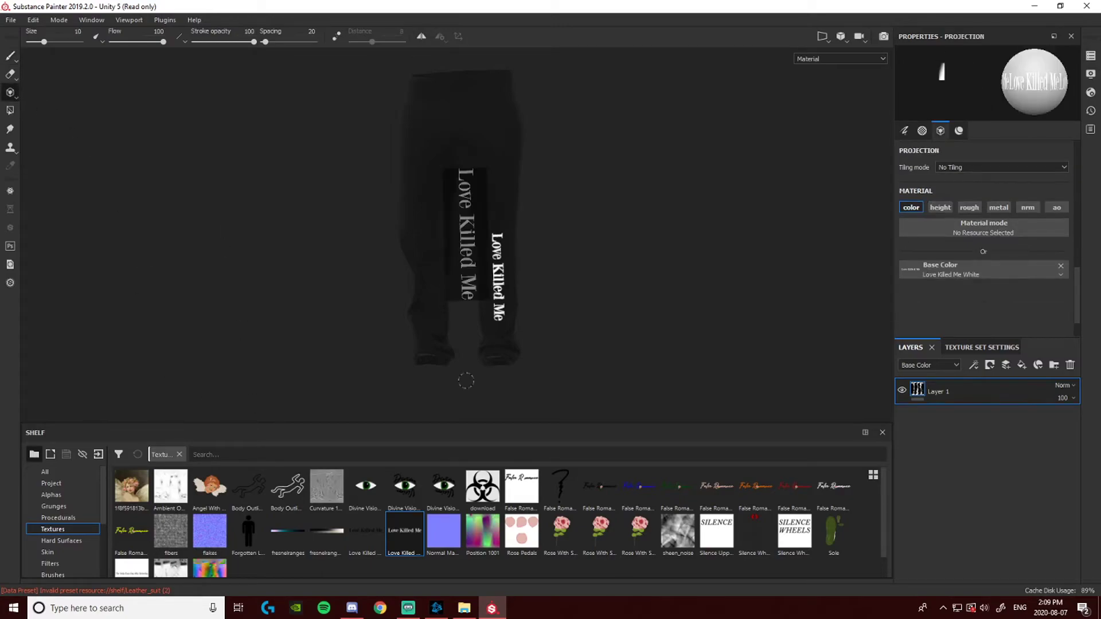
drag(288, 487, 947, 271)
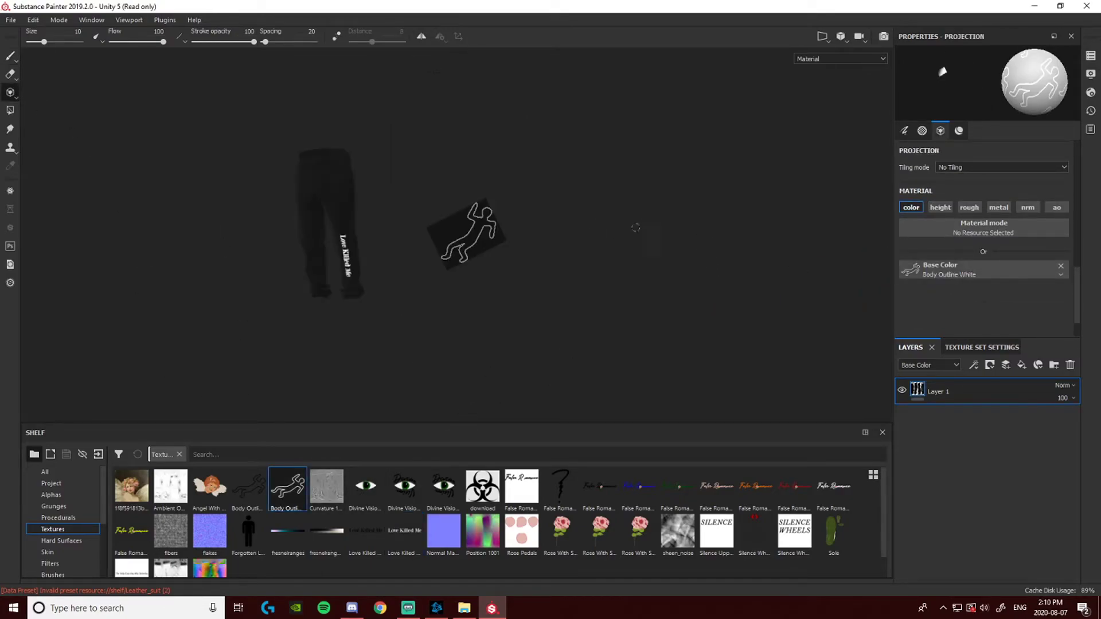
Return to the Paint tool, add a new layer above Layer 1, and reduce the brush size to 5.28 for the back of the pants
alt+drag(644, 231, 566, 207)
alt+middle_drag(414, 201, 524, 241)
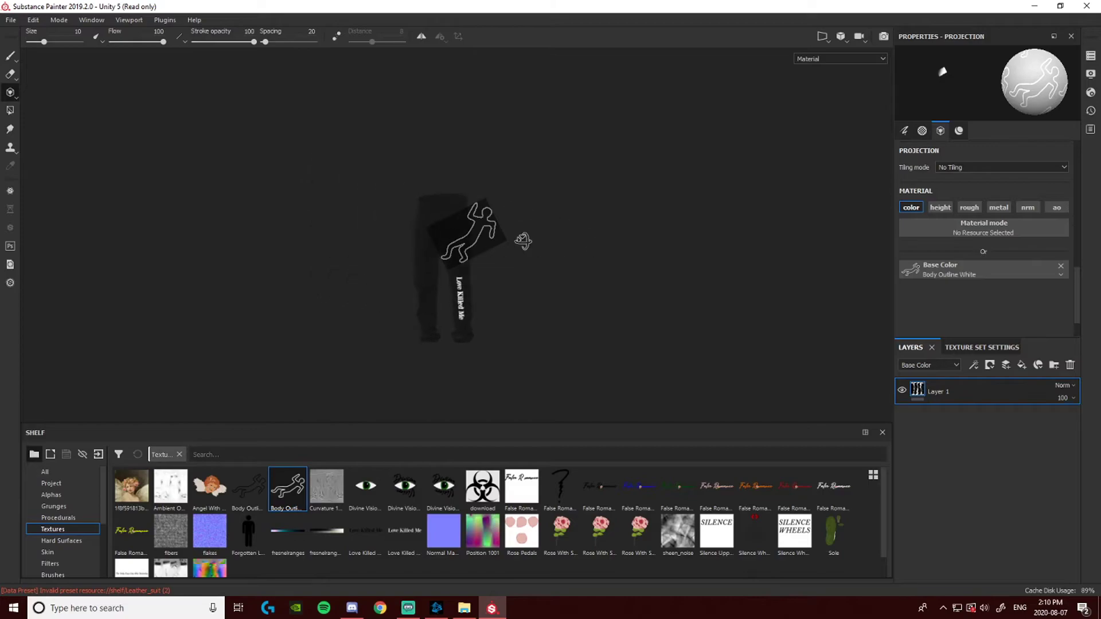
alt+drag(524, 241, 735, 236)
alt+middle_drag(463, 224, 531, 248)
scroll(531, 249, up, 5)
alt+drag(514, 229, 528, 214)
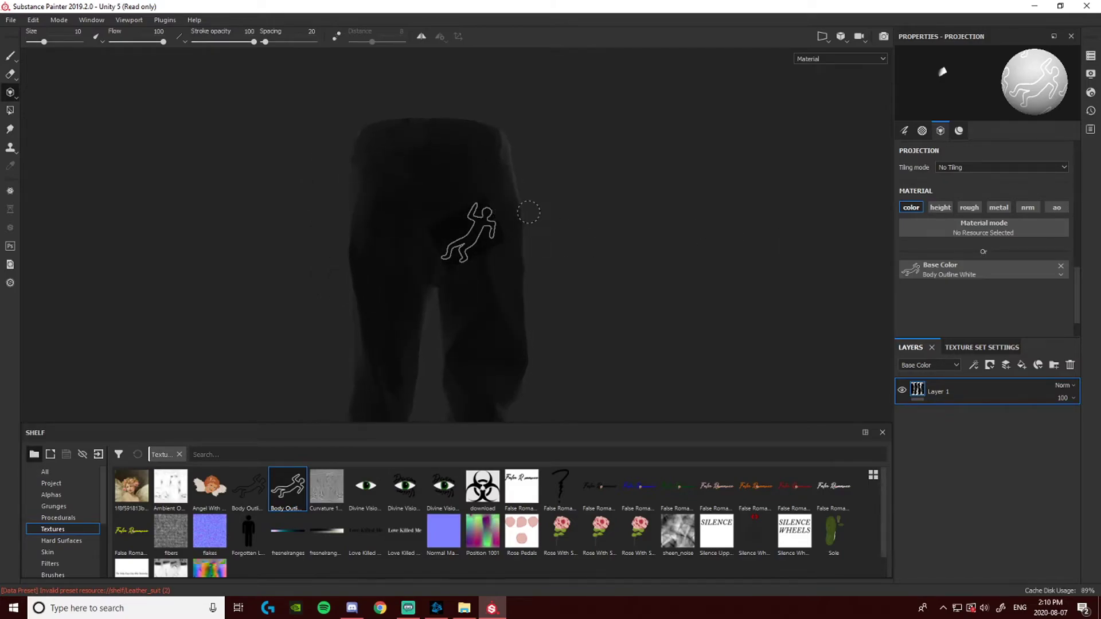
alt+middle_drag(528, 214, 540, 253)
alt+drag(539, 253, 533, 246)
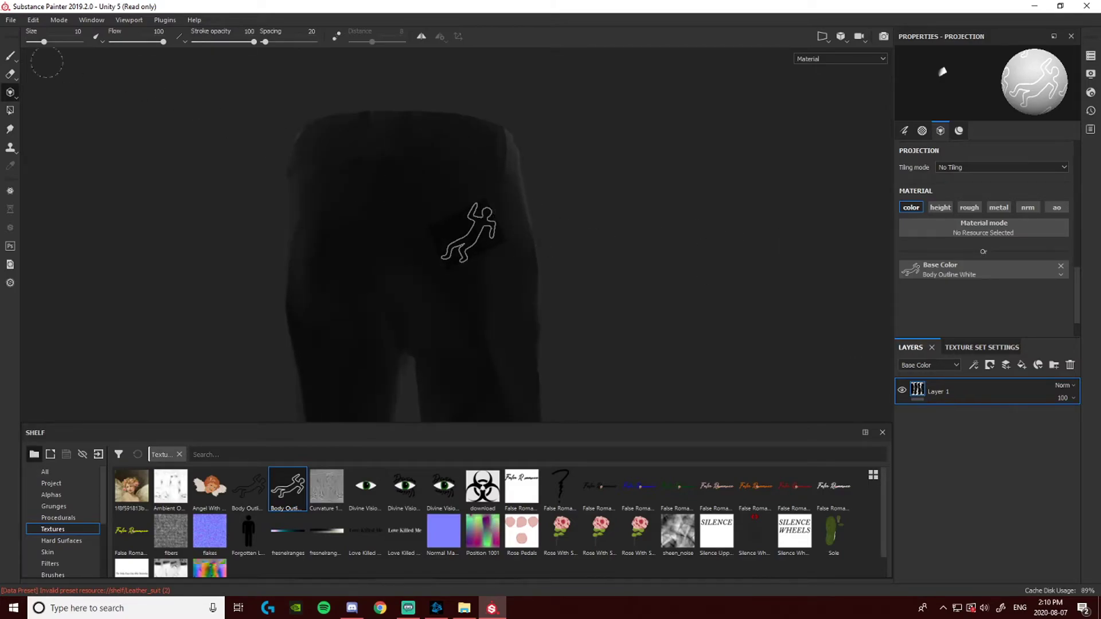
click(15, 56)
click(1006, 366)
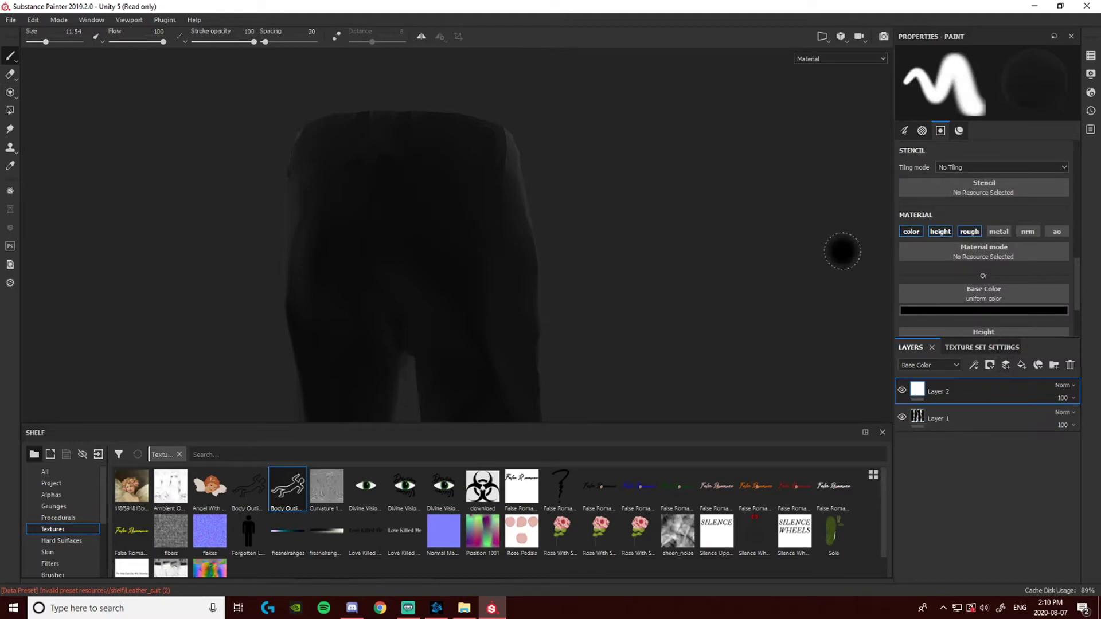
scroll(980, 280, down, 3)
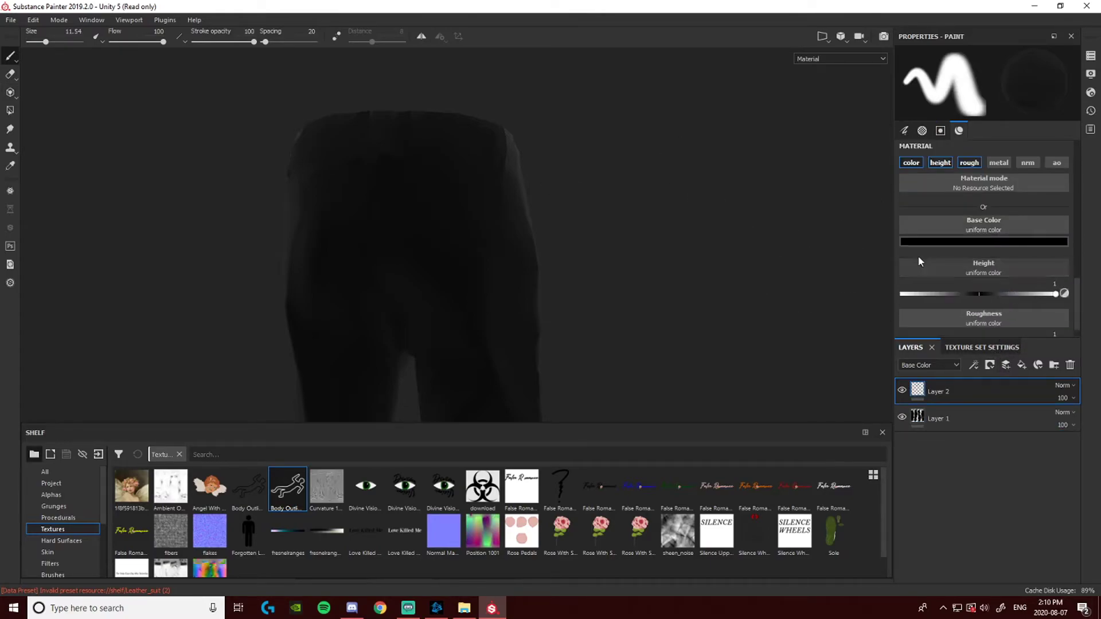
drag(45, 42, 40, 43)
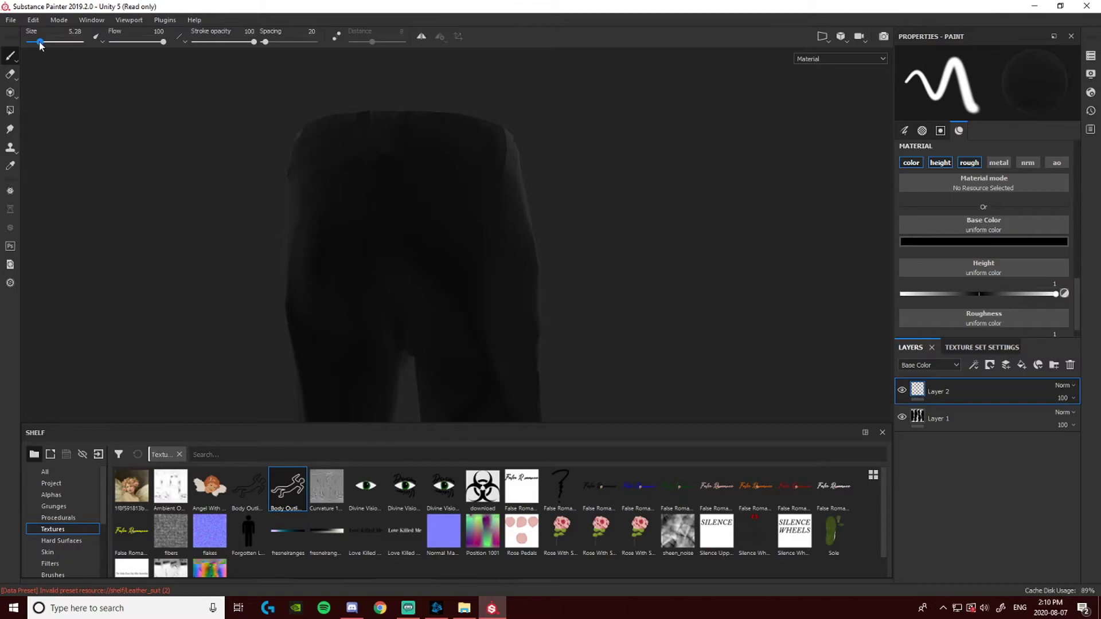
scroll(389, 225, up, 3)
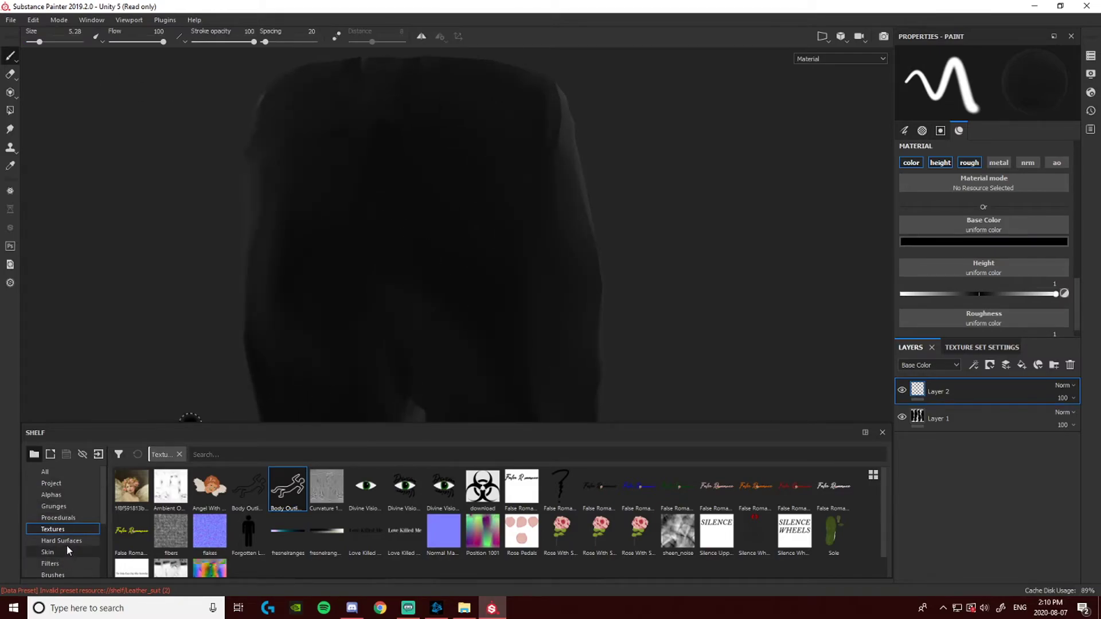
Choose the Basic Hard brush, try a stroke on the seat and undo it, and show the Textures in the shelf again
click(67, 574)
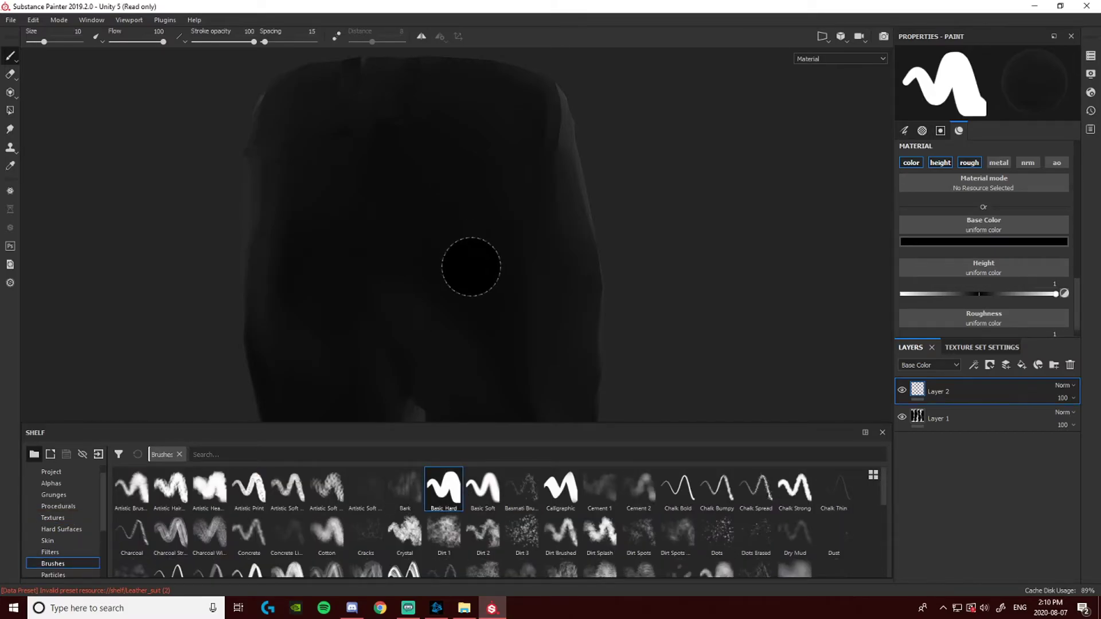
mouse_move(485, 254)
mouse_down()
mouse_move(496, 292)
mouse_move(475, 286)
mouse_up()
key(ctrl+z)
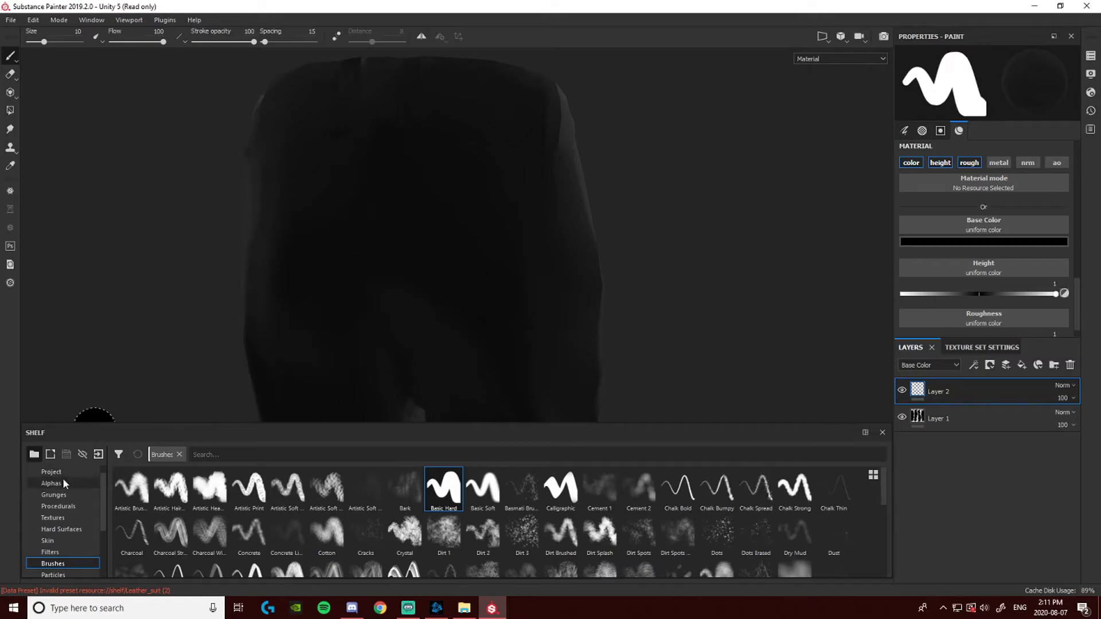
scroll(69, 511, up, 1)
click(57, 529)
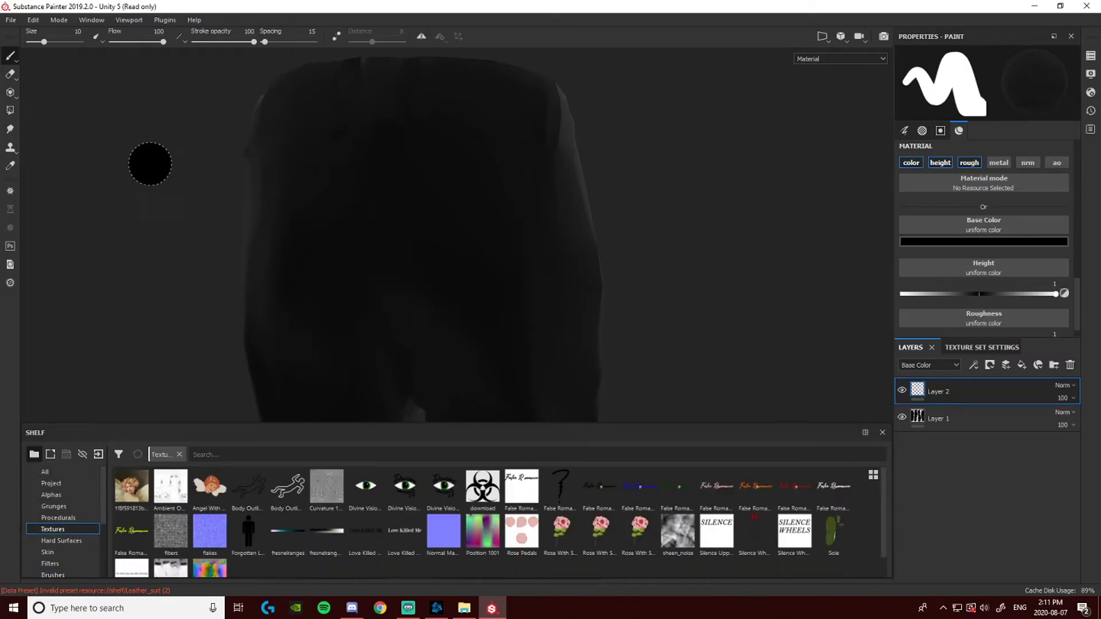
Reduce the brush size to 4.31 and test a single dab on the back of the pants, undoing it
scroll(504, 298, up, 3)
alt+middle_drag(473, 229, 460, 336)
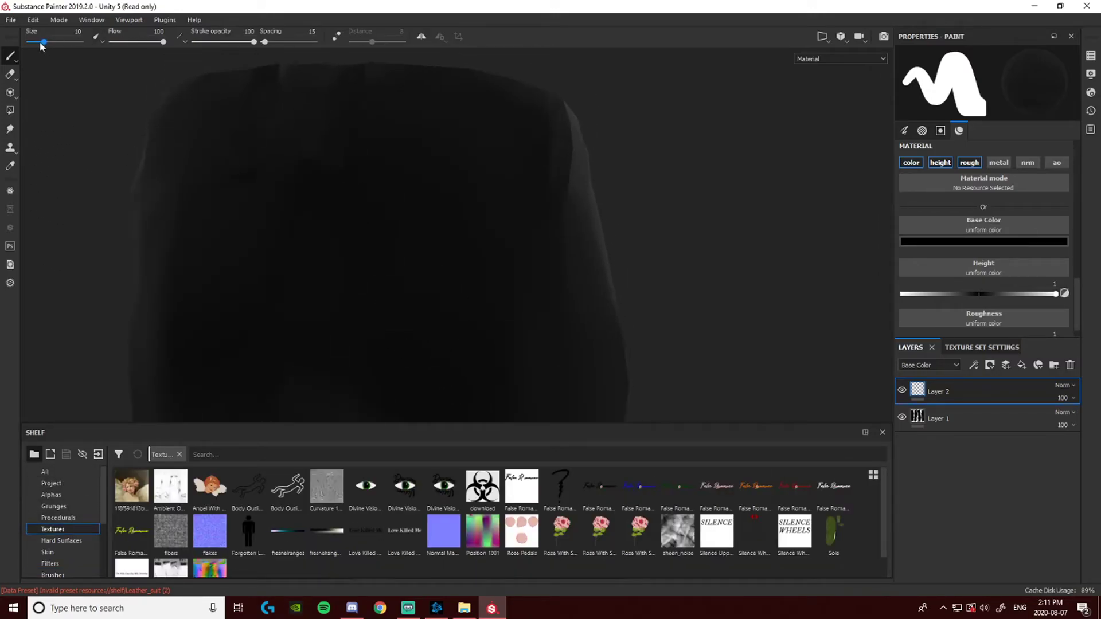
drag(41, 44, 38, 43)
alt+drag(435, 198, 425, 162)
alt+middle_drag(424, 162, 457, 155)
alt+drag(457, 155, 443, 209)
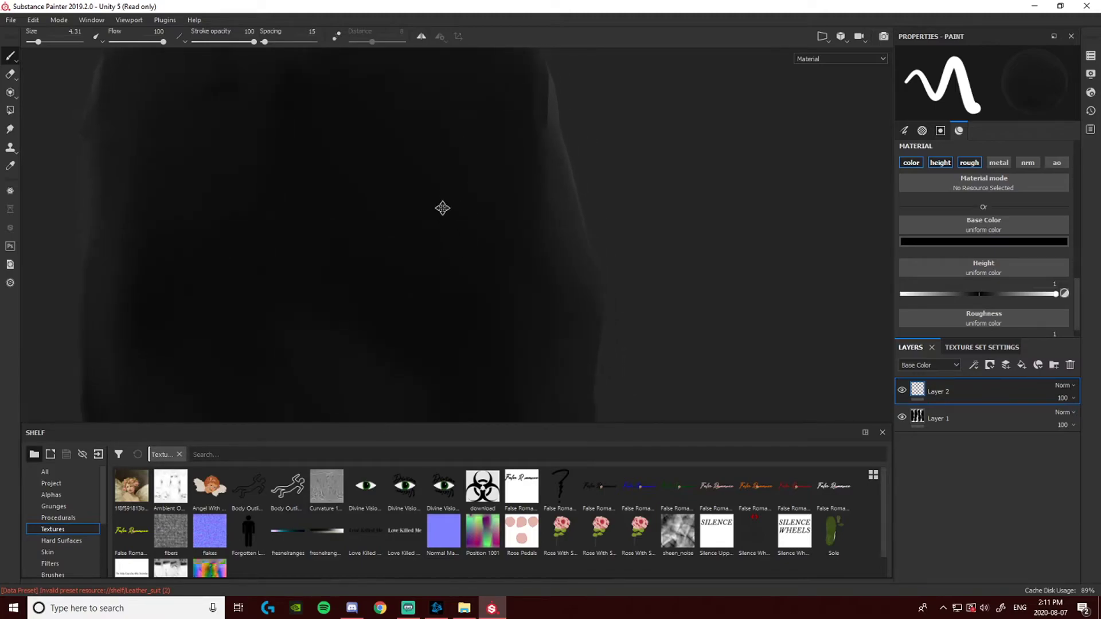
click(375, 166)
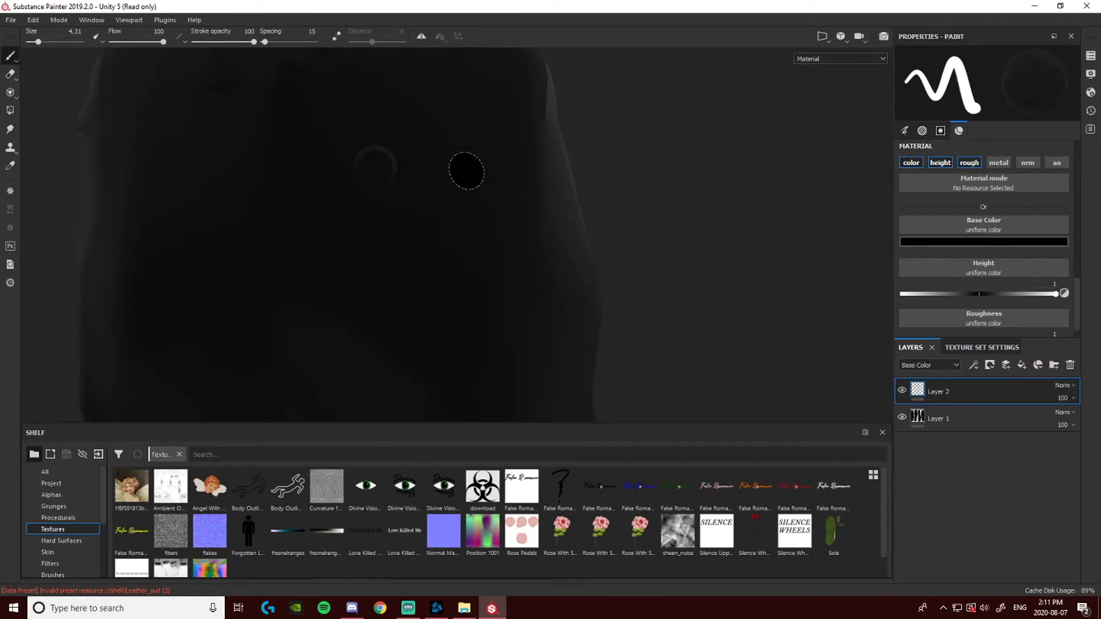
key(ctrl+z)
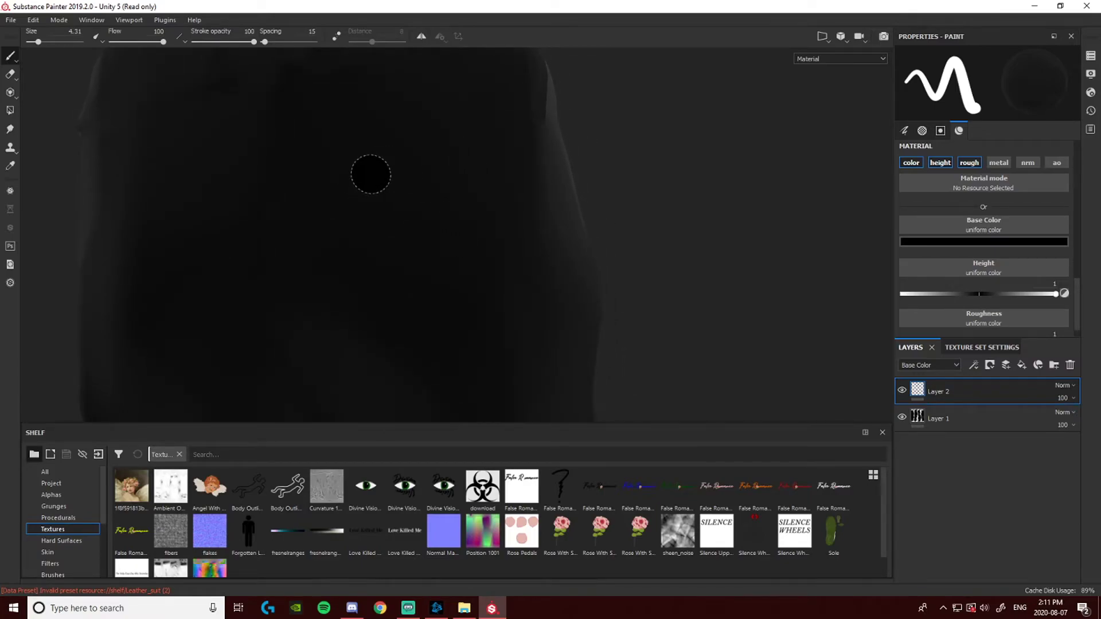
Paint straight black raised lines on Layer 2 for the top and side edges of a back pocket
click(363, 162)
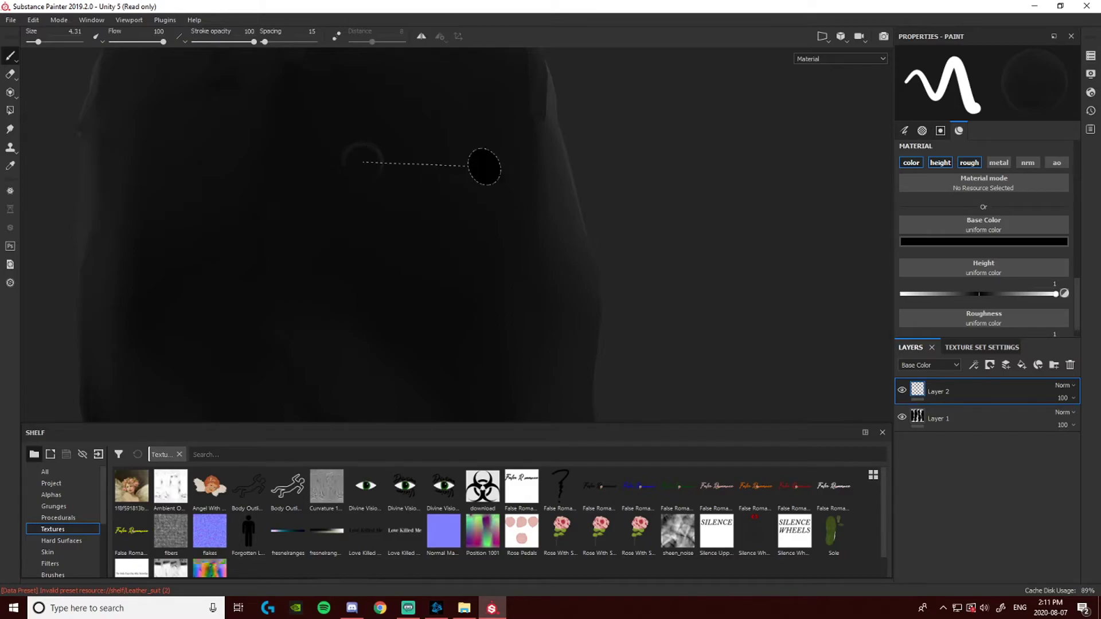
shift+click(513, 172)
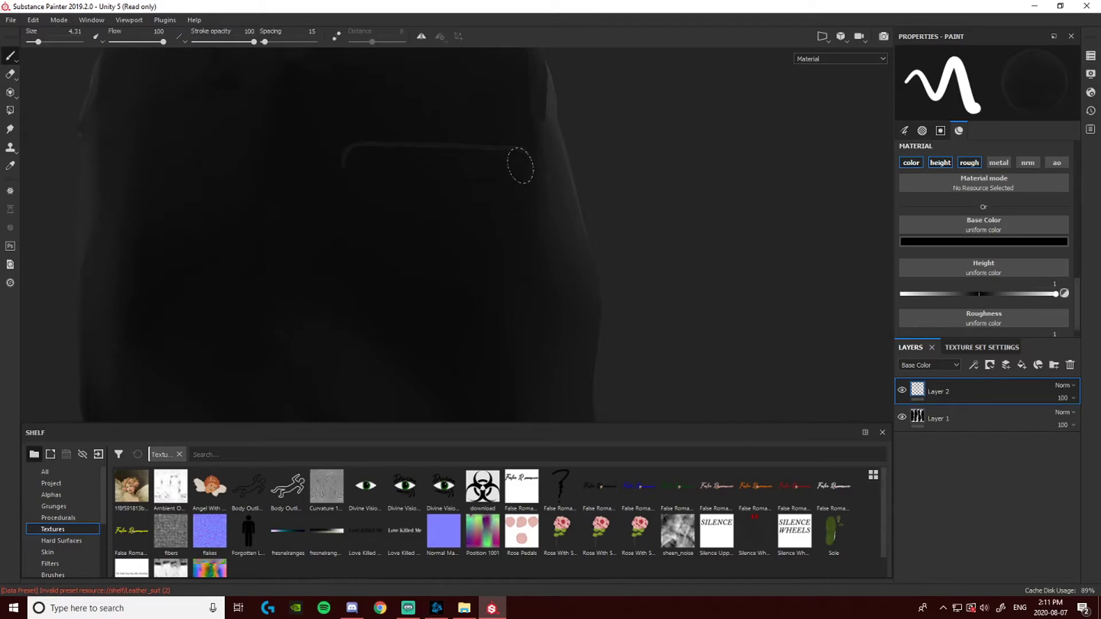
mouse_move(561, 172)
alt+mouse_down()
mouse_move(440, 198)
mouse_move(528, 155)
mouse_move(384, 184)
mouse_move(356, 289)
alt+mouse_up()
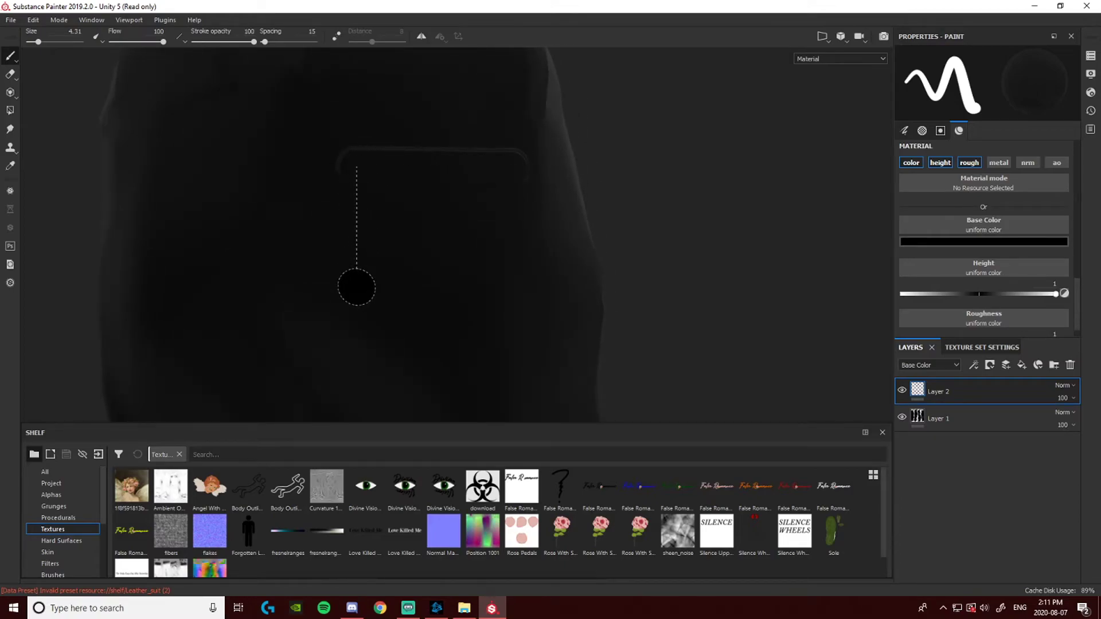
click(517, 169)
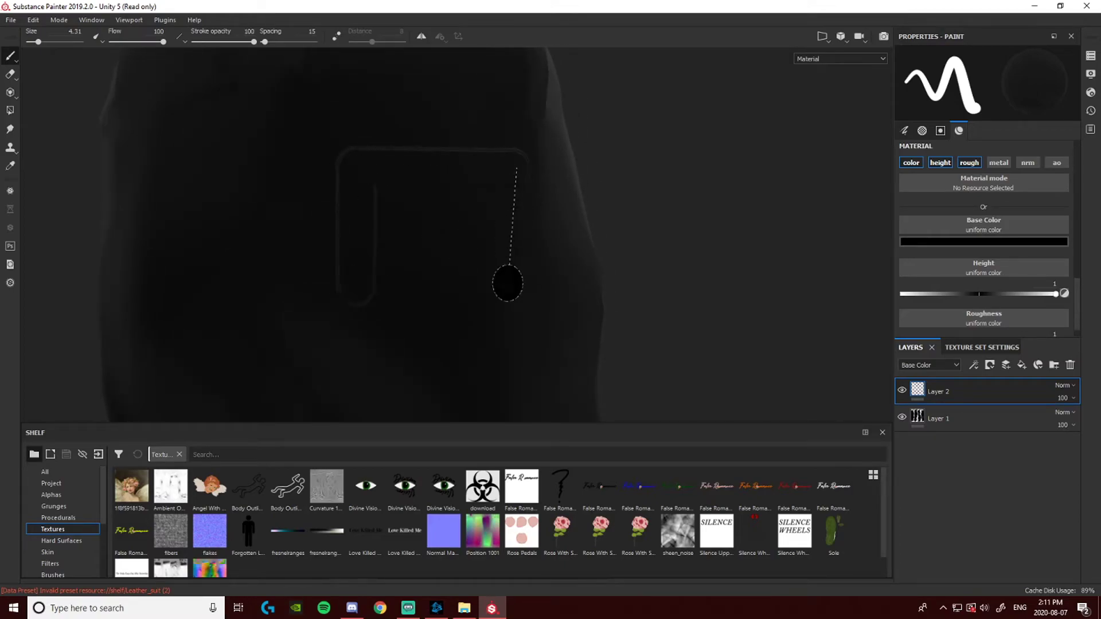
alt+drag(499, 302, 445, 260)
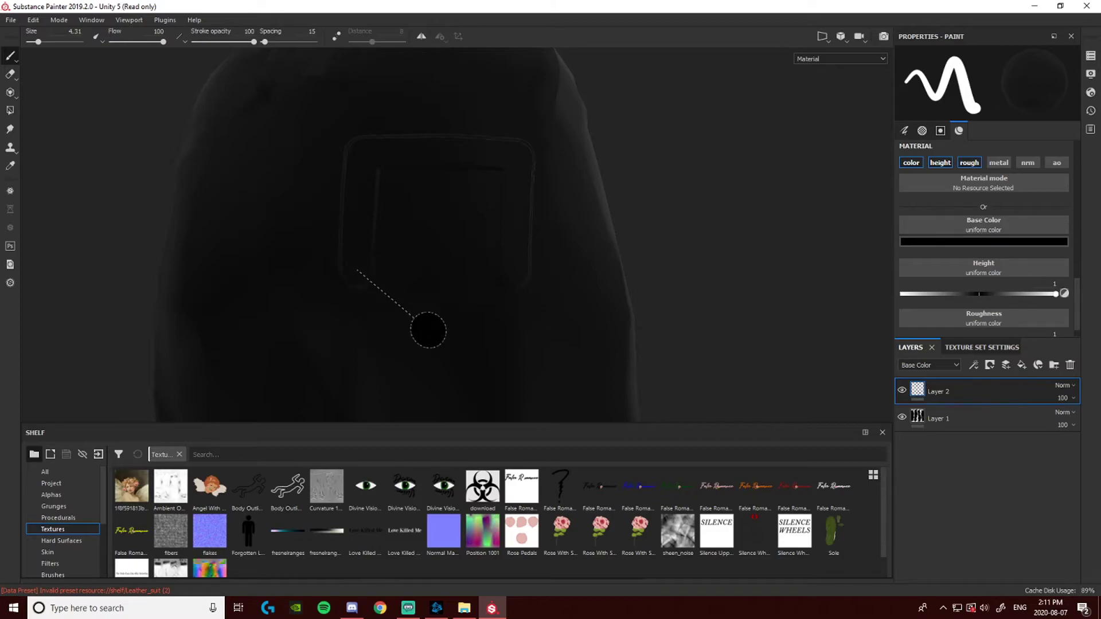
Close the pocket with two straight lines meeting in a bottom point, and fill its interior with black raised paint
shift+click(419, 313)
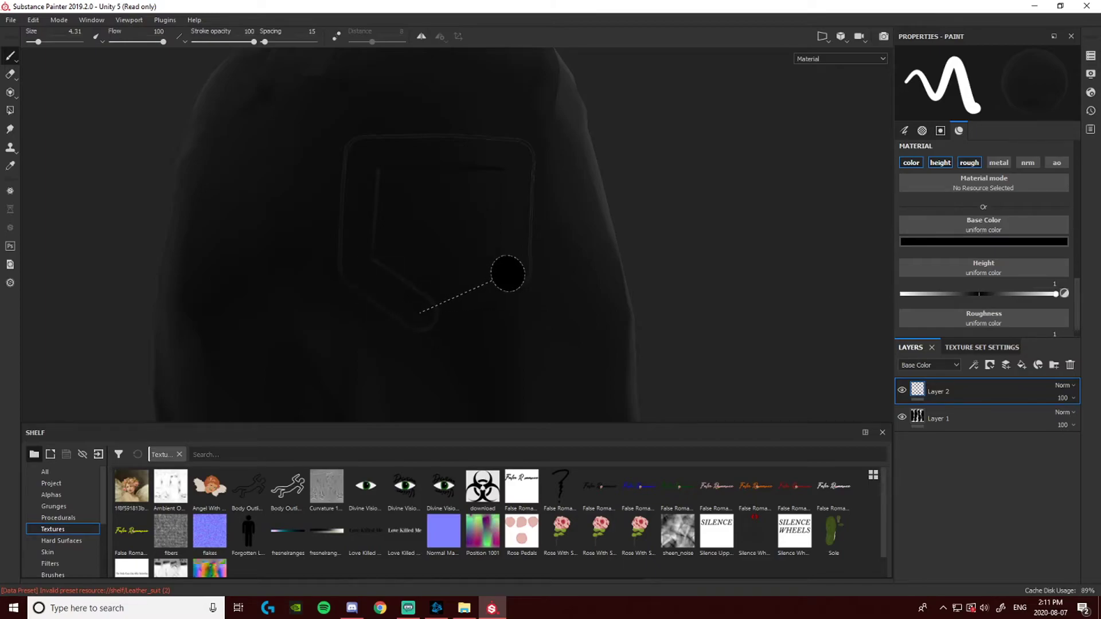
shift+click(508, 272)
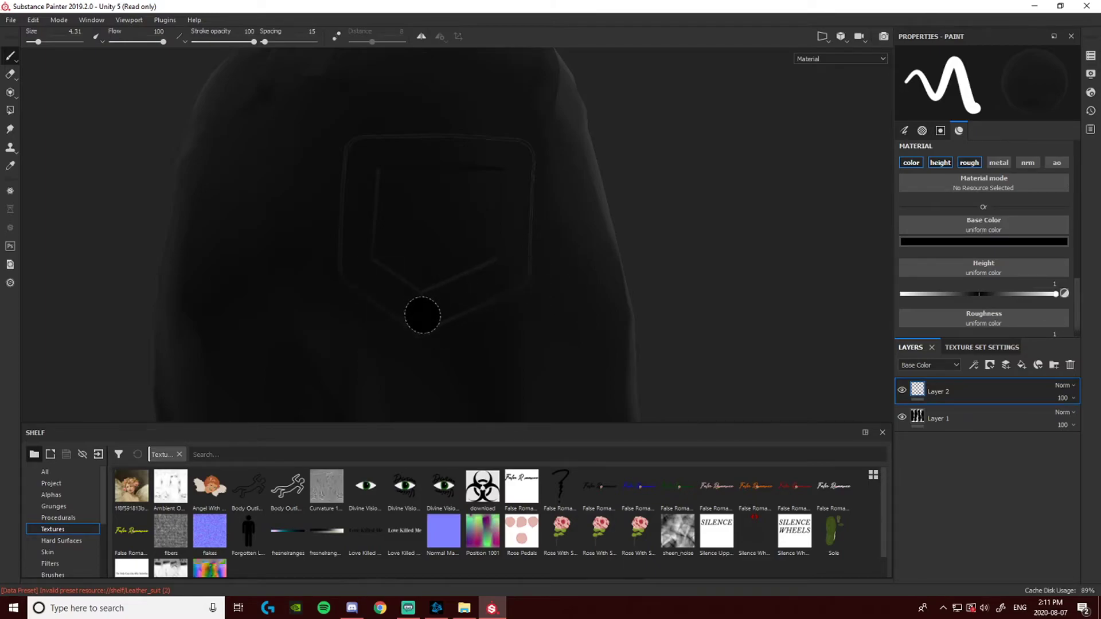
mouse_move(563, 278)
alt+mouse_down()
mouse_move(524, 248)
mouse_move(538, 261)
alt+mouse_up()
drag(436, 287, 396, 261)
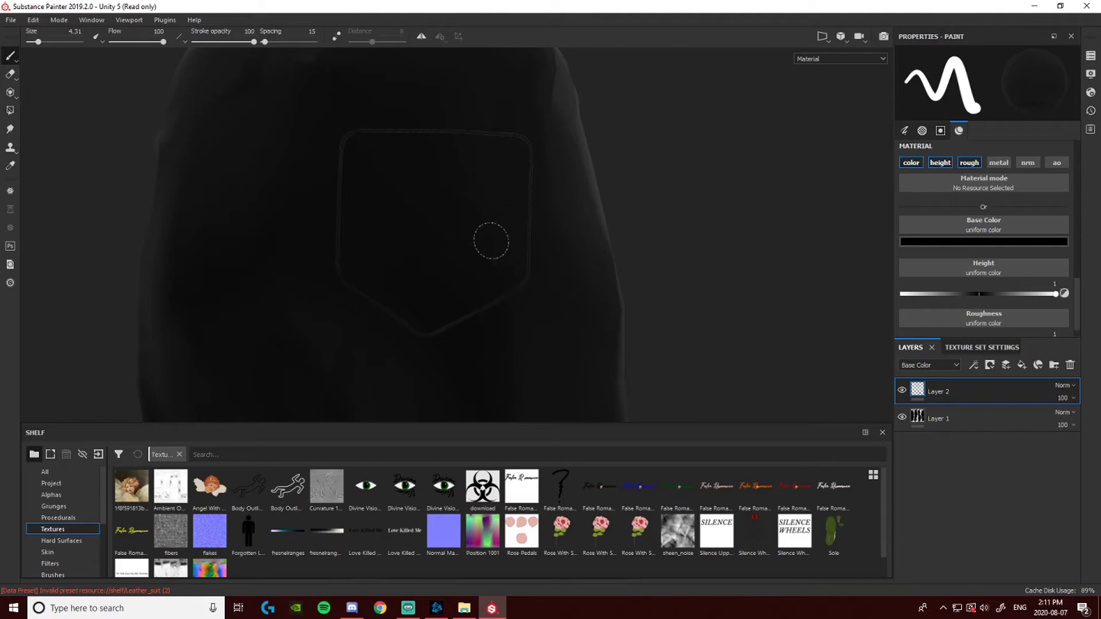
Add a third layer and, with the Projection tool, enlarge, rotate and position the Body Outline stencil to fit inside the back pocket
click(1006, 365)
click(9, 92)
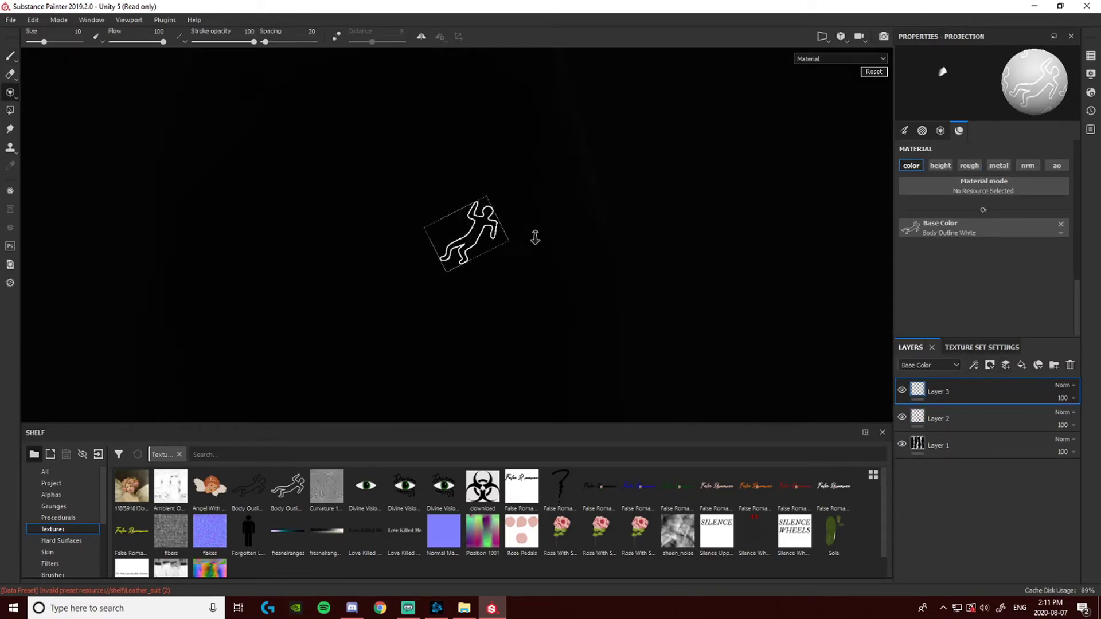
right_drag(536, 238, 540, 248)
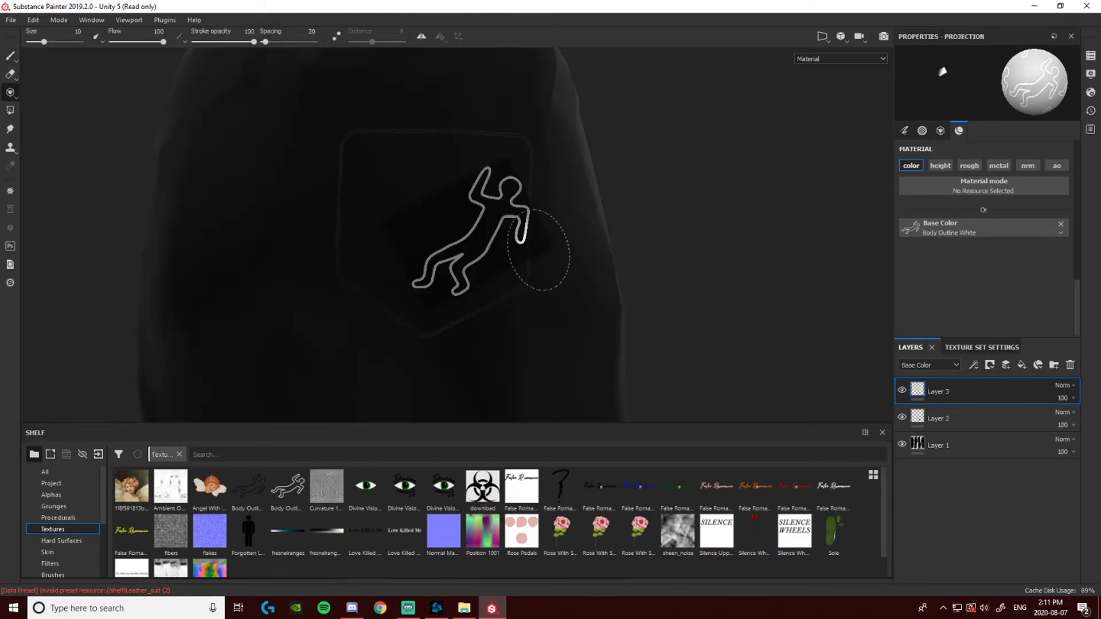
alt+middle_drag(541, 248, 558, 264)
drag(558, 264, 549, 280)
alt+middle_drag(599, 226, 604, 239)
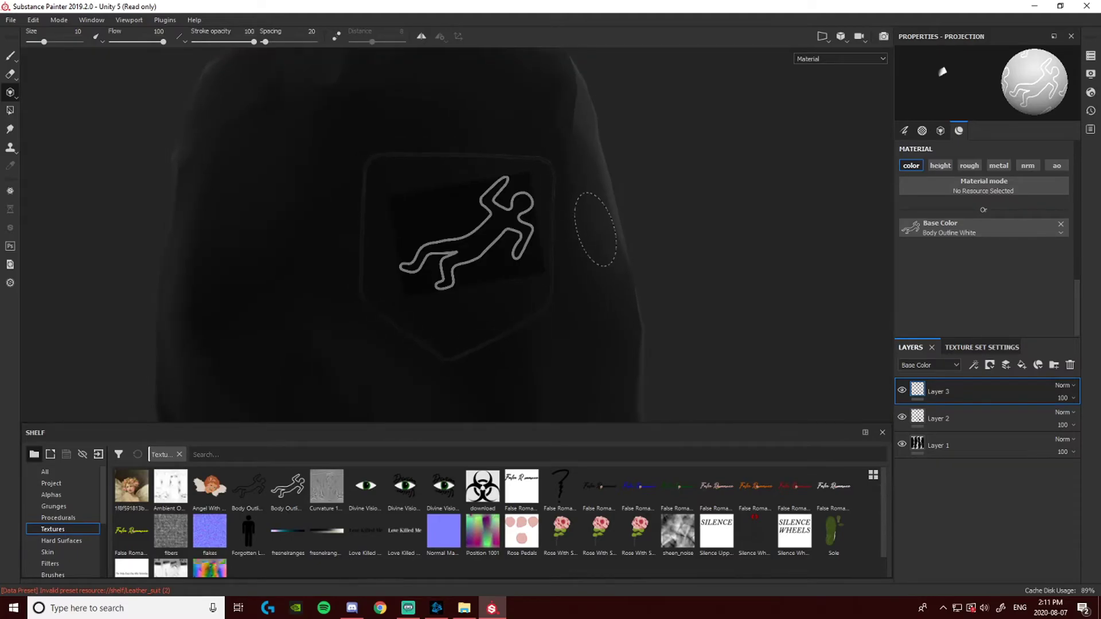
right_drag(595, 229, 575, 244)
alt+middle_drag(575, 244, 588, 236)
right_drag(587, 236, 573, 236)
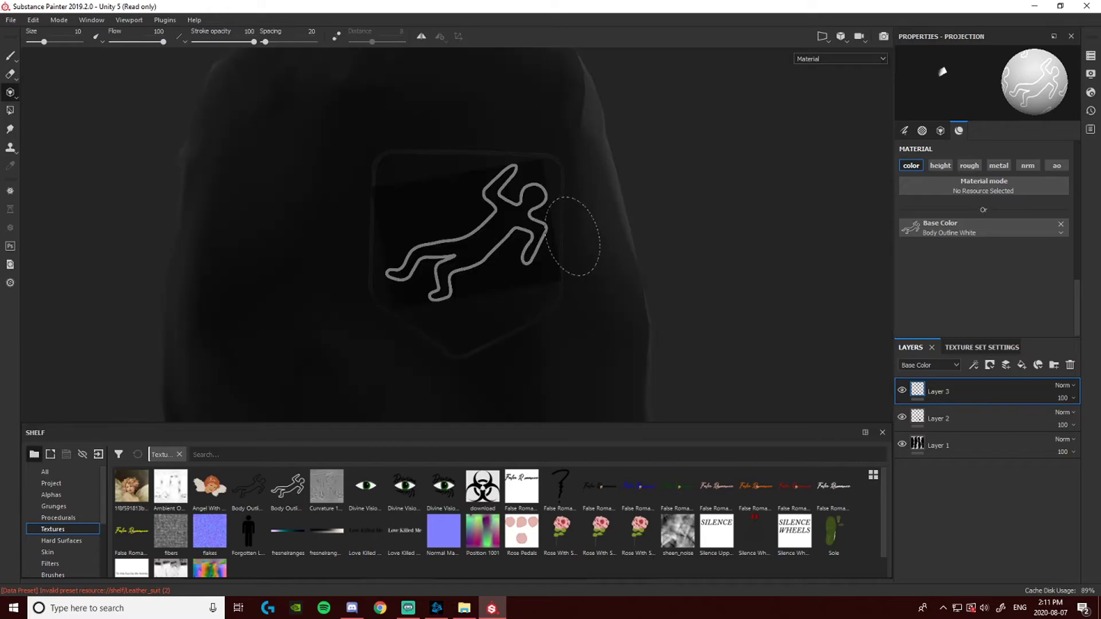
Enable the projection's roughness channel, try painting the body outline at roughness 0, and undo the strokes
mouse_move(555, 228)
mouse_down()
mouse_move(505, 183)
mouse_move(499, 241)
mouse_move(432, 274)
mouse_up()
click(969, 166)
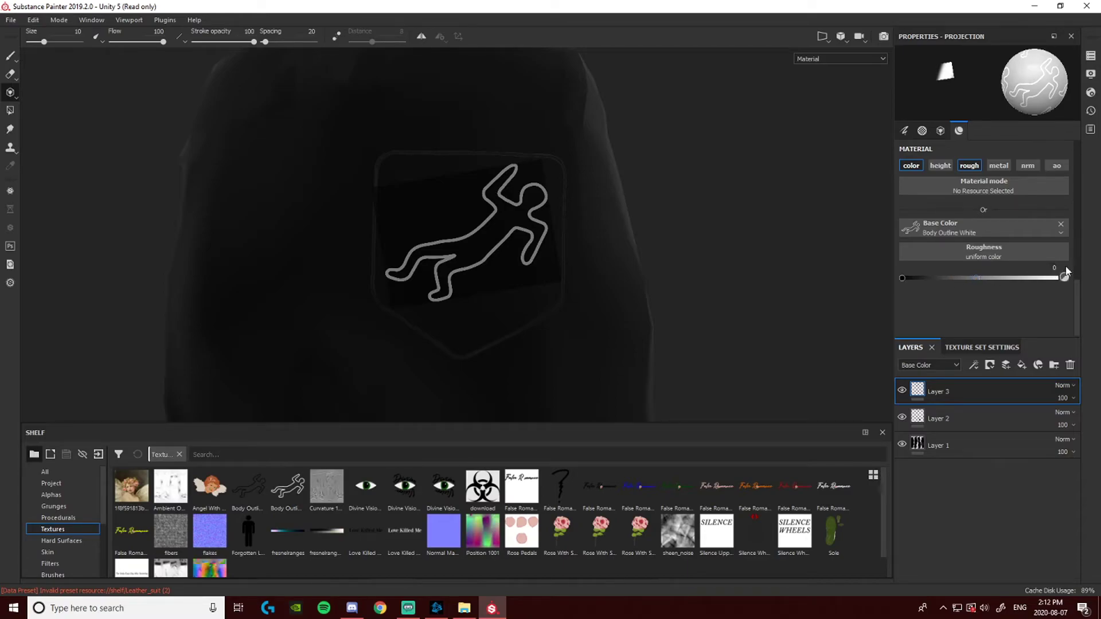
mouse_move(394, 263)
mouse_down()
mouse_move(511, 241)
mouse_move(524, 252)
mouse_up()
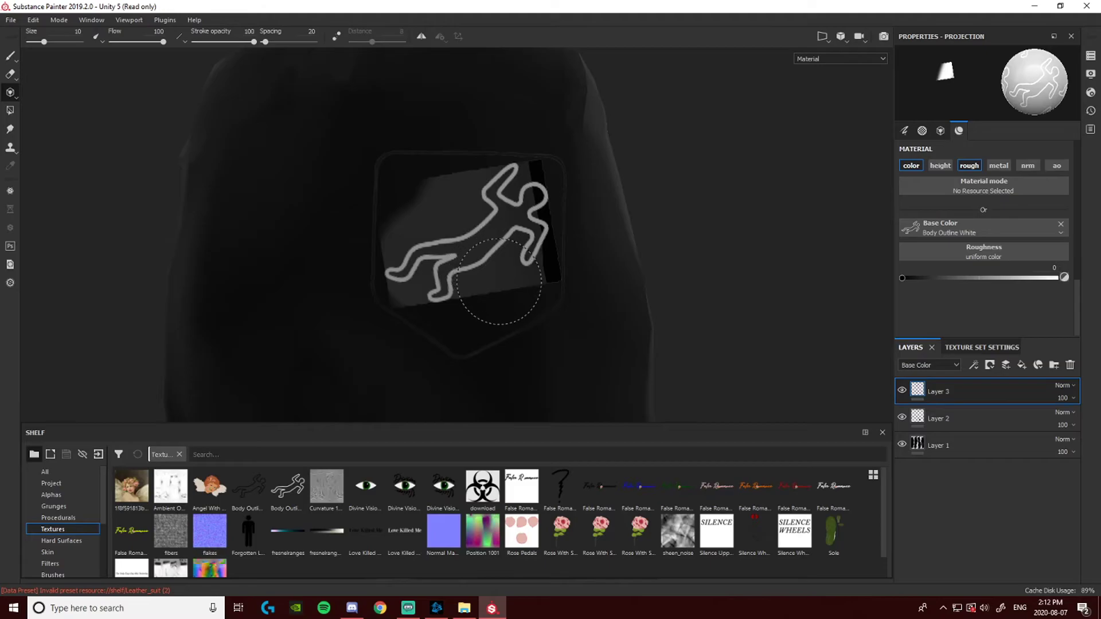
key(ctrl+z)
key(ctrl+z)
Shrink the Body Outline stencil slightly within the pocket, set the roughness to 0.5, and paint the outline through it
key(s)
right_drag(549, 263, 545, 256)
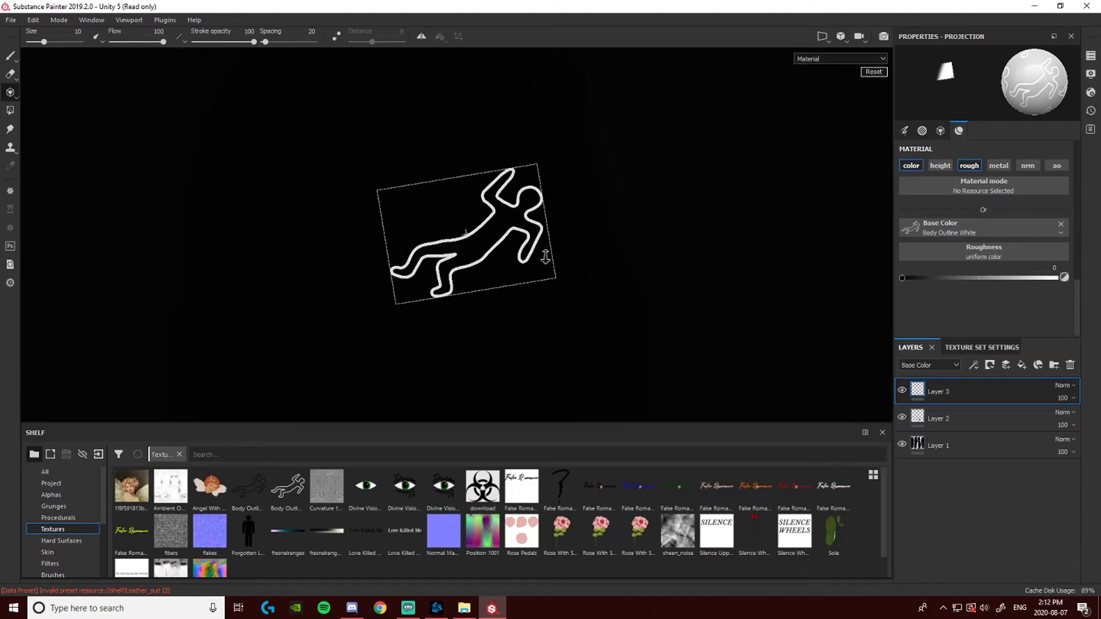
mouse_move(430, 258)
mouse_down()
mouse_move(531, 204)
mouse_move(521, 176)
mouse_move(425, 229)
mouse_move(393, 271)
mouse_up()
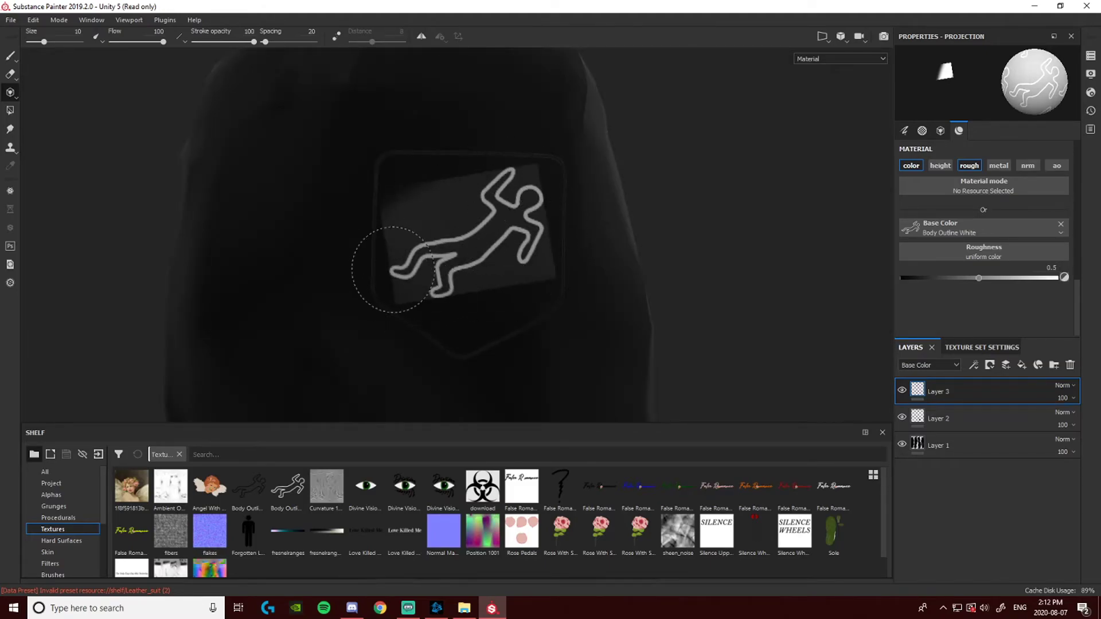
key(ctrl+z)
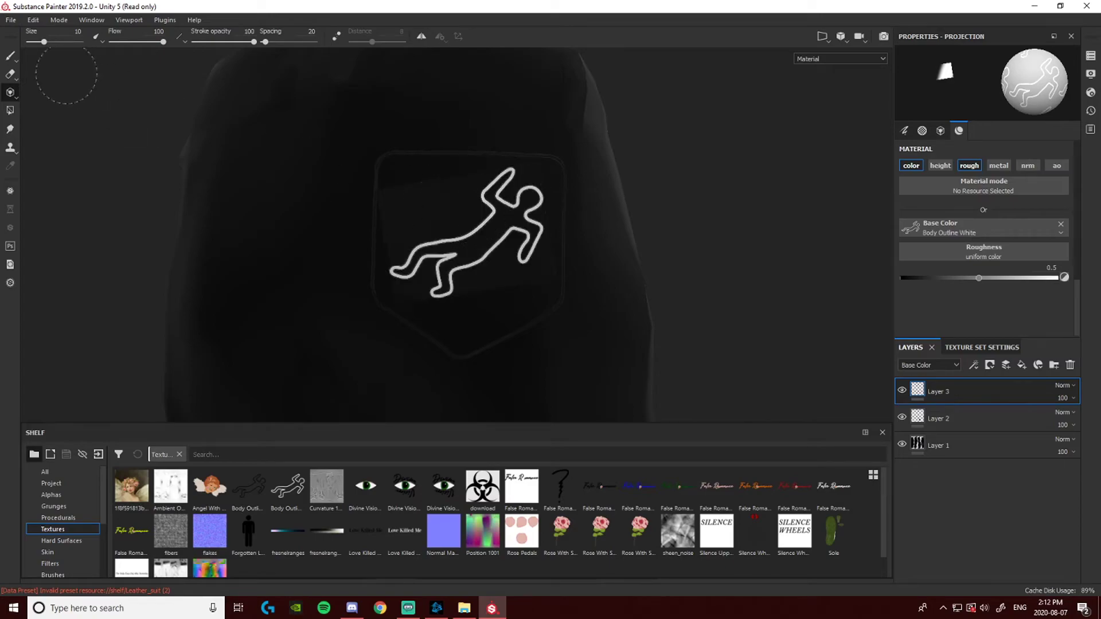
With the Eraser at size 1.43, erase part of the grey background above the body outline on Layer 3
click(9, 74)
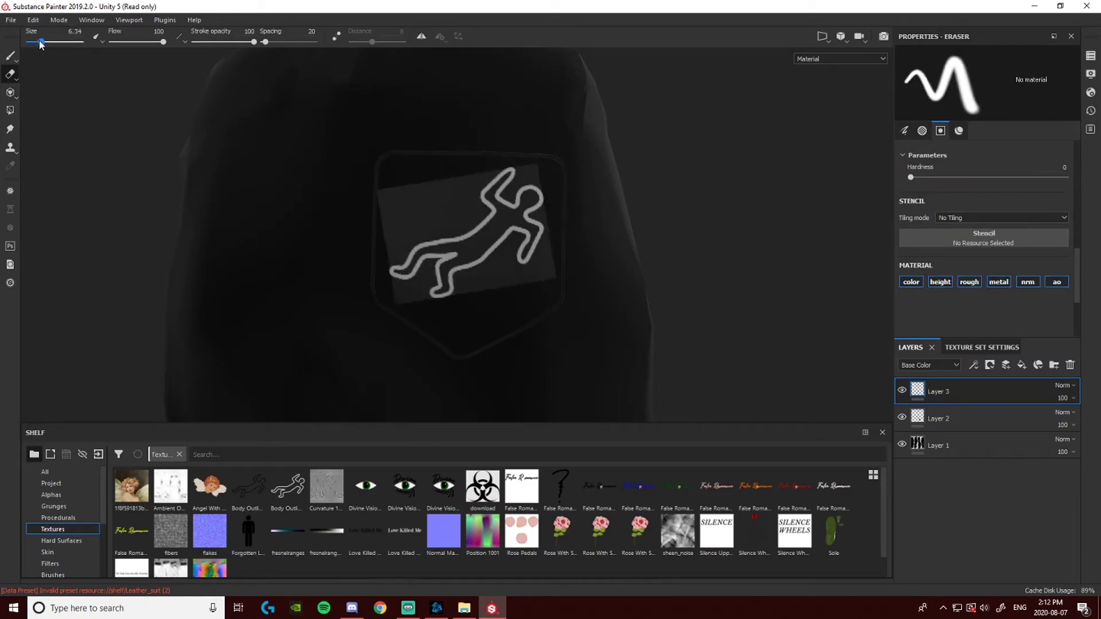
alt+middle_drag(566, 222, 500, 182)
scroll(472, 223, up, 4)
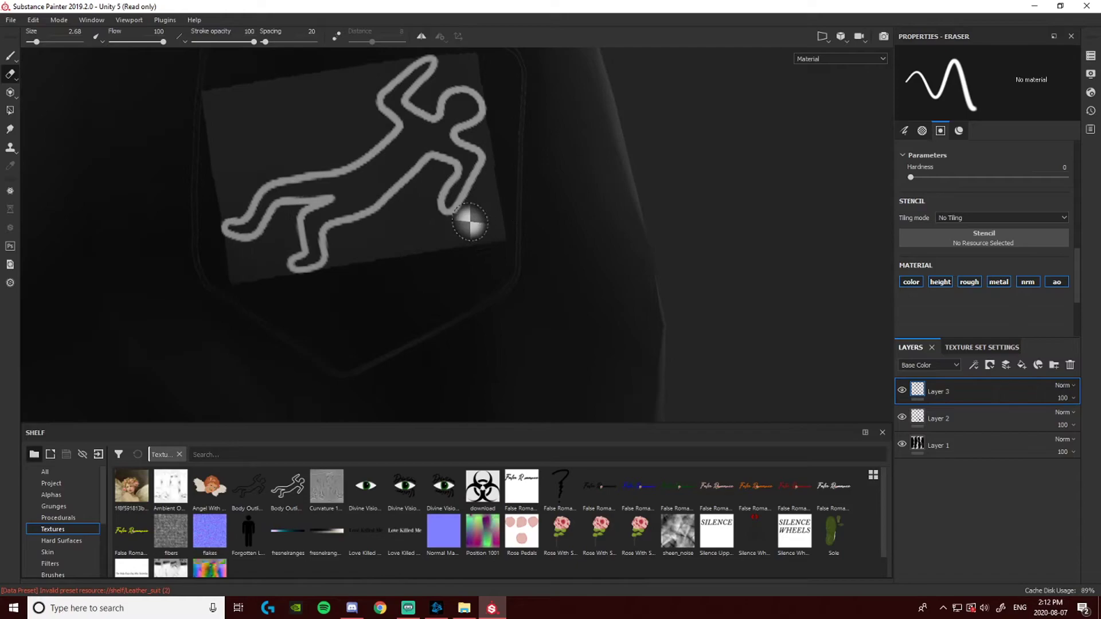
alt+middle_drag(388, 198, 445, 287)
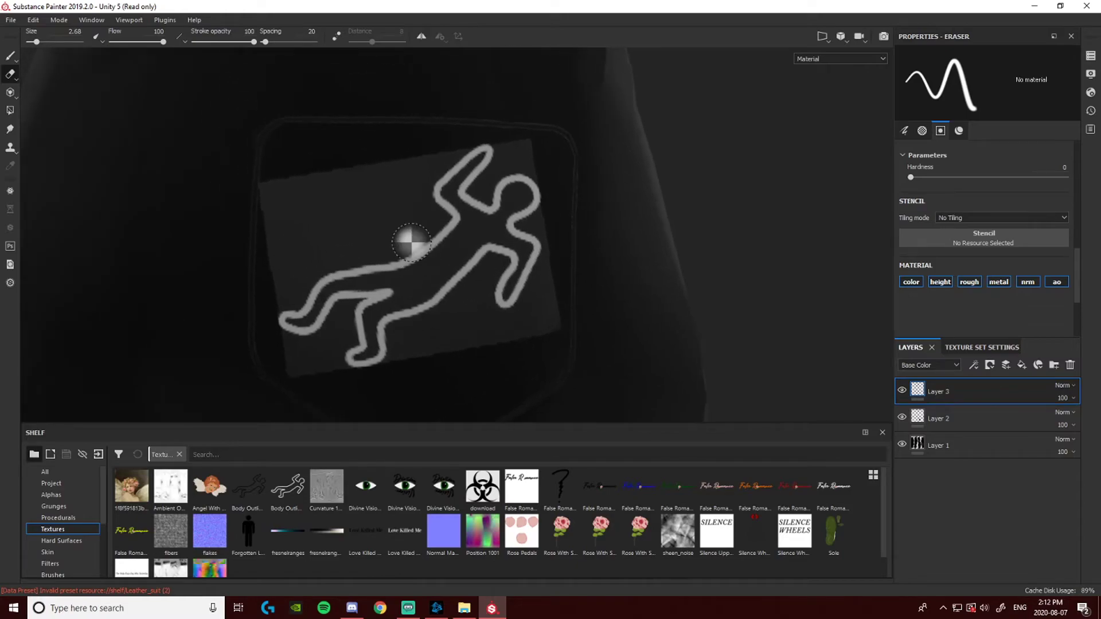
click(34, 42)
scroll(310, 210, up, 2)
mouse_move(312, 209)
mouse_down()
mouse_move(229, 192)
mouse_move(381, 167)
mouse_move(238, 264)
mouse_move(278, 253)
mouse_move(269, 330)
mouse_up()
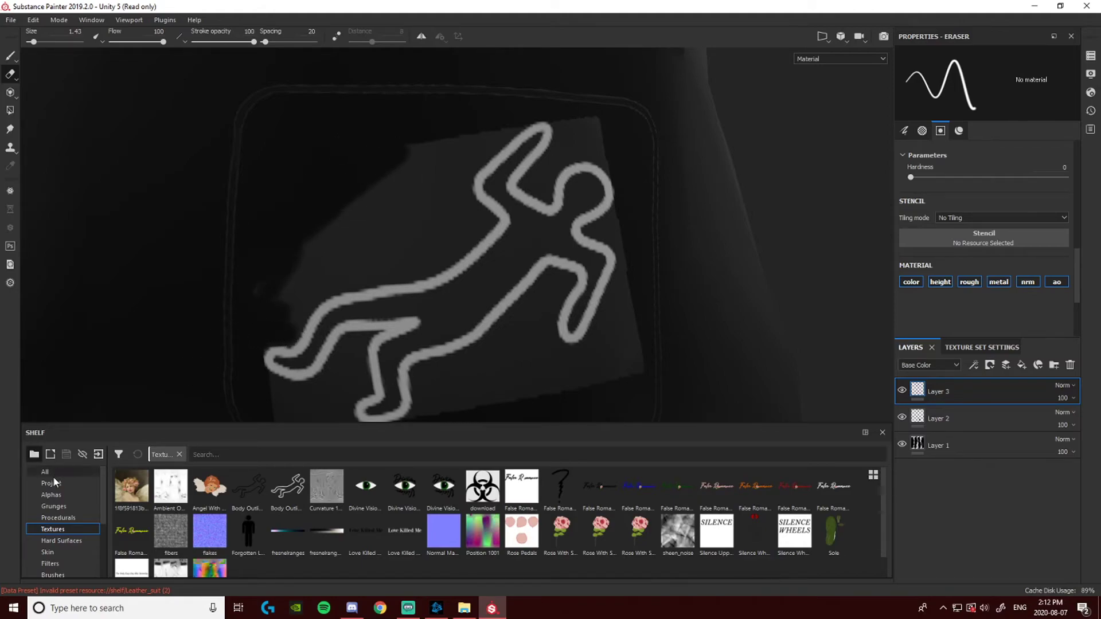
Switch the eraser to the Basic Hard brush at size 4.31 and clear the grey area above the body outline's back
click(52, 575)
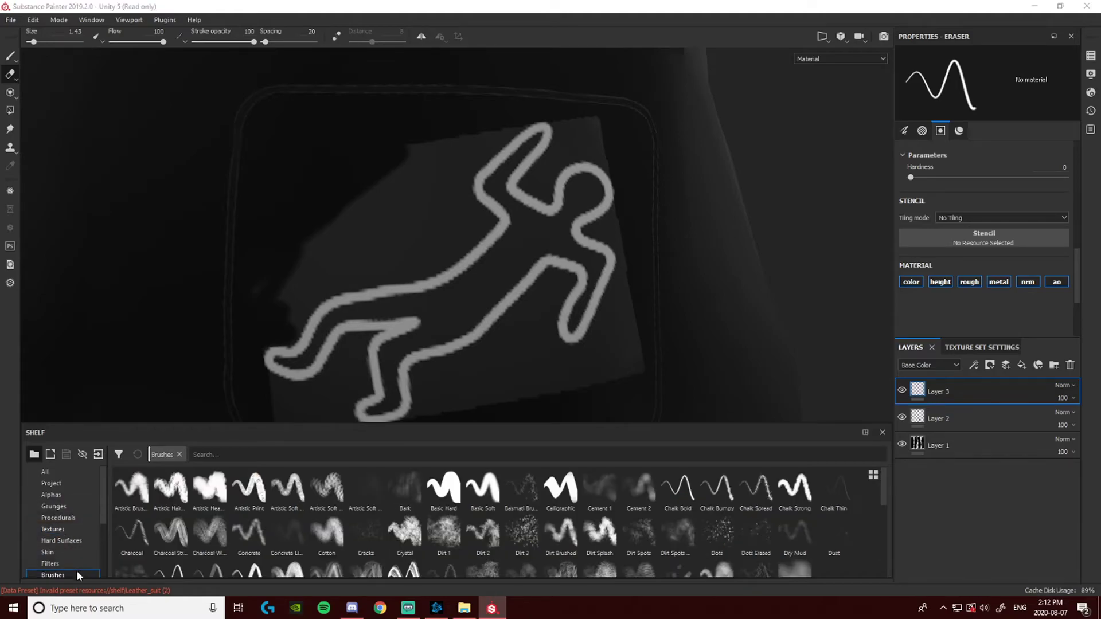
click(444, 487)
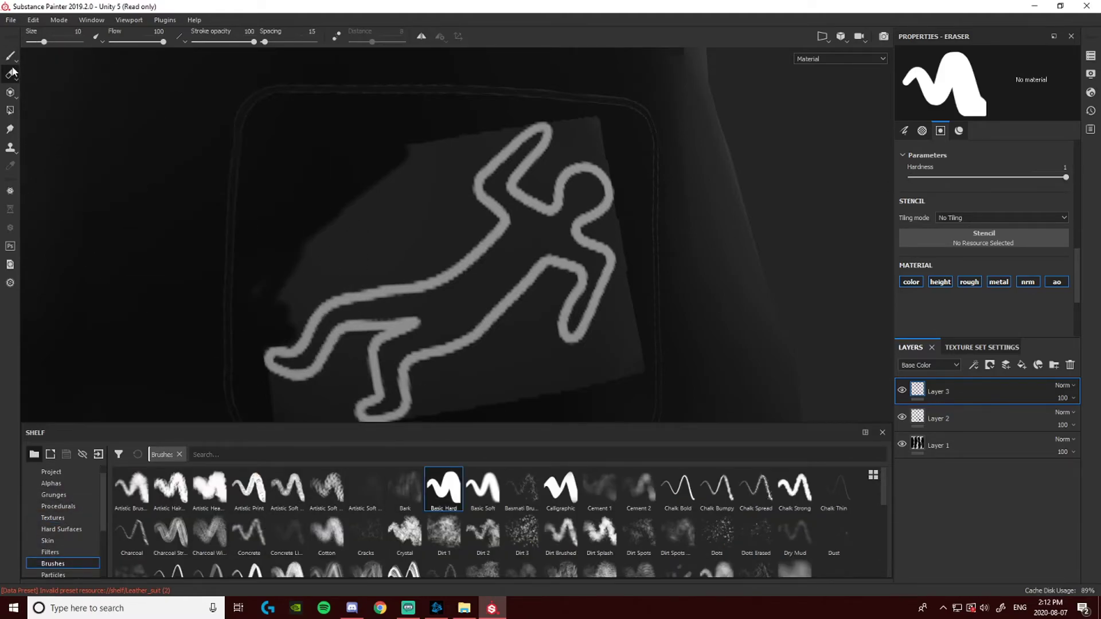
drag(46, 43, 39, 44)
click(53, 518)
drag(294, 283, 415, 161)
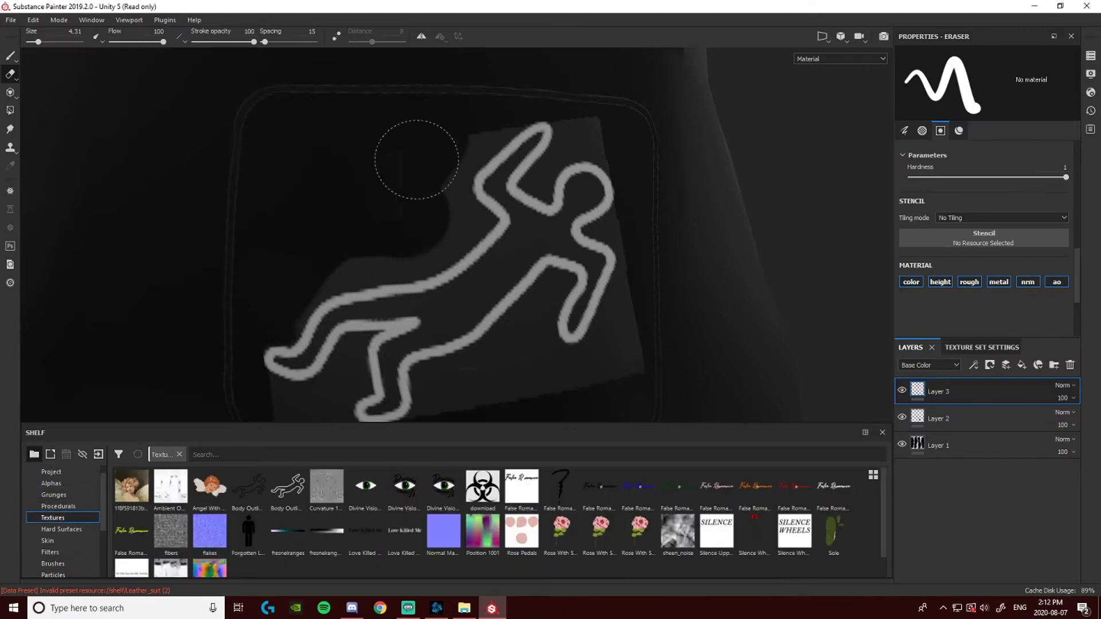
Erase the larger grey areas below and beside the body outline, and with a smaller eraser clear the inside of the head
alt+middle_drag(375, 418, 371, 277)
drag(298, 294, 344, 326)
drag(463, 310, 642, 199)
alt+middle_drag(573, 172, 577, 269)
drag(39, 41, 34, 42)
scroll(422, 269, up, 3)
drag(422, 279, 540, 170)
click(617, 103)
drag(627, 106, 615, 112)
Reduce the eraser size to 0.42 and erase the grey inside the figure's torso, legs and neck
drag(34, 42, 30, 41)
alt+middle_drag(409, 269, 393, 277)
mouse_move(406, 260)
mouse_down()
mouse_move(269, 270)
mouse_move(206, 333)
mouse_up()
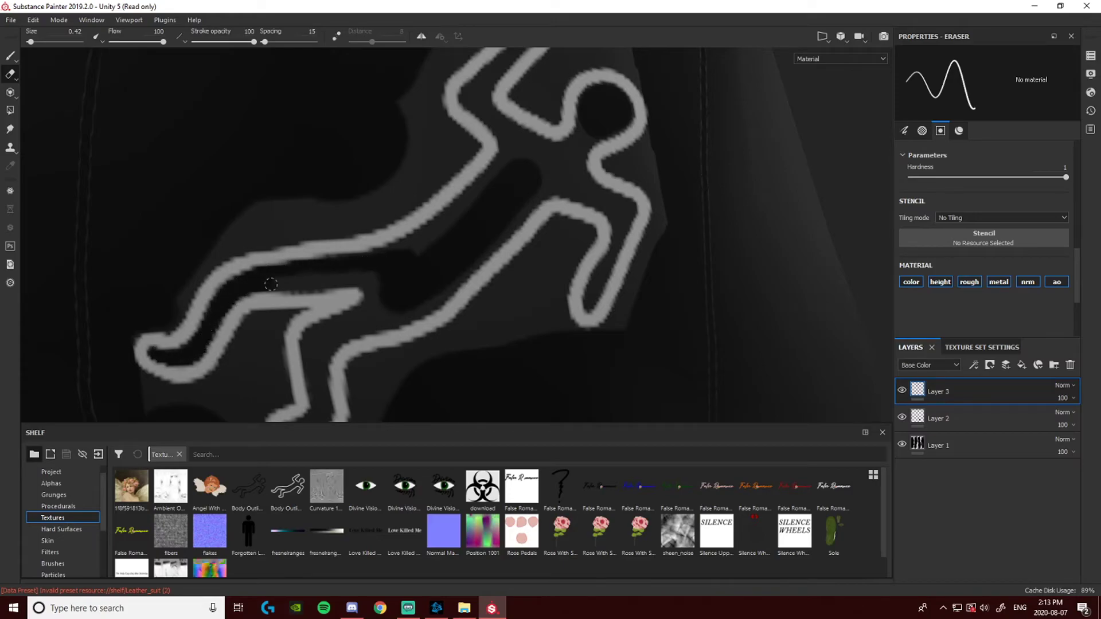
drag(271, 284, 358, 270)
drag(433, 228, 488, 178)
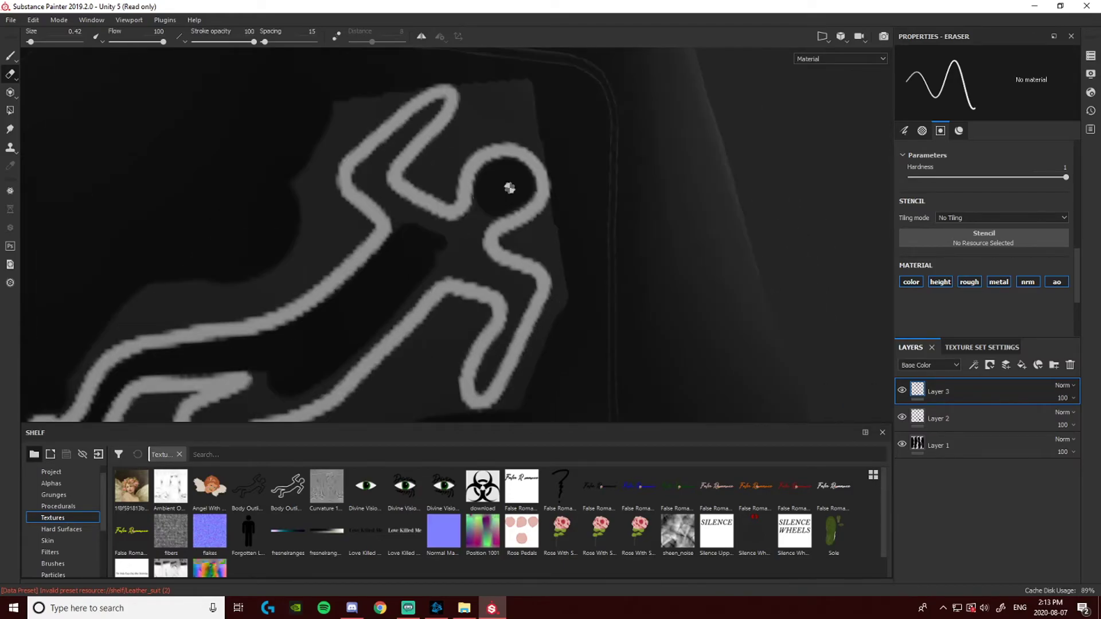
mouse_move(477, 218)
mouse_down()
mouse_move(458, 235)
mouse_move(424, 221)
mouse_move(411, 128)
mouse_move(402, 237)
mouse_up()
alt+middle_drag(434, 231, 514, 84)
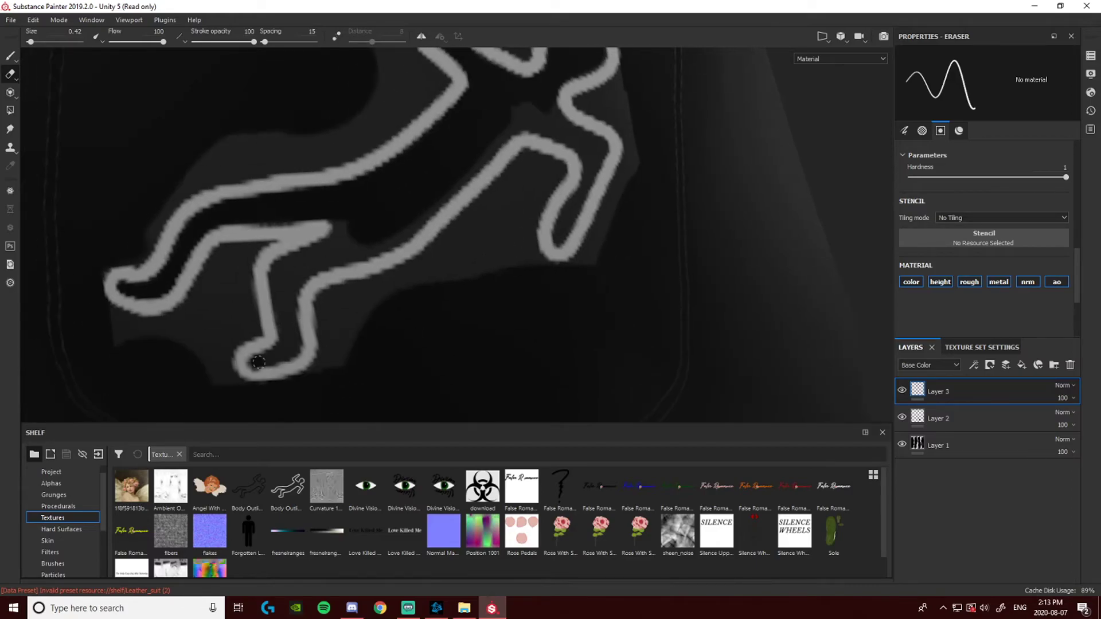
mouse_move(293, 330)
mouse_down()
mouse_move(280, 266)
mouse_move(350, 224)
mouse_move(283, 290)
mouse_move(372, 253)
mouse_move(432, 210)
mouse_up()
Erase the remaining grey beneath the figure, between its legs and around its arms, following the white outline closely
alt+middle_drag(451, 193, 352, 293)
mouse_move(319, 317)
mouse_down()
mouse_move(437, 201)
mouse_move(513, 232)
mouse_move(493, 287)
mouse_move(473, 302)
mouse_move(437, 227)
mouse_move(466, 224)
mouse_up()
alt+middle_drag(467, 223, 378, 310)
mouse_move(379, 310)
mouse_down()
mouse_move(355, 204)
mouse_move(319, 119)
mouse_move(155, 204)
mouse_move(308, 314)
mouse_move(315, 146)
mouse_move(350, 215)
mouse_up()
alt+middle_drag(350, 215, 243, 296)
mouse_move(331, 360)
mouse_down()
mouse_move(467, 223)
mouse_move(634, 81)
mouse_move(634, 215)
mouse_move(721, 190)
mouse_move(721, 170)
mouse_move(379, 292)
mouse_move(437, 236)
mouse_move(648, 96)
mouse_move(573, 190)
mouse_move(453, 390)
mouse_move(550, 246)
mouse_move(572, 105)
mouse_move(546, 191)
mouse_move(472, 142)
mouse_move(401, 252)
mouse_move(469, 228)
mouse_move(594, 238)
mouse_move(435, 289)
mouse_move(469, 196)
mouse_move(593, 187)
mouse_move(571, 167)
mouse_up()
mouse_move(571, 166)
alt+mouse_down()
mouse_move(344, 303)
mouse_move(414, 307)
alt+mouse_up()
mouse_move(252, 350)
mouse_down()
mouse_move(293, 339)
mouse_move(457, 233)
mouse_up()
Erase the leftover grey strip above the figure's back and rear leg
drag(344, 252, 386, 214)
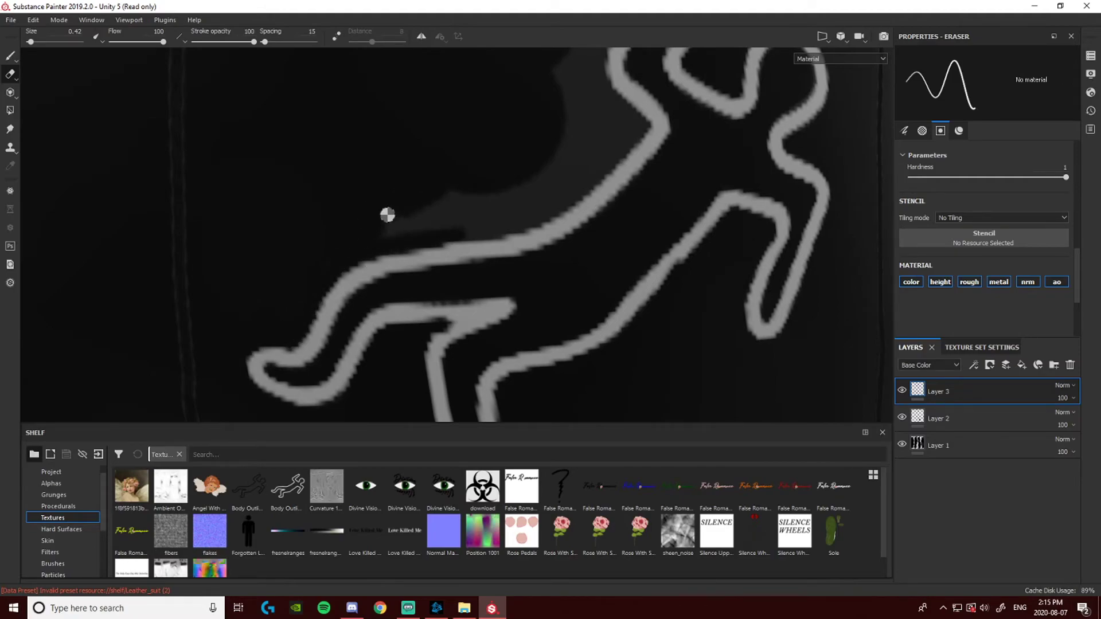
mouse_move(462, 234)
mouse_down()
mouse_move(581, 198)
mouse_move(579, 103)
mouse_move(536, 210)
mouse_move(364, 231)
mouse_move(568, 142)
mouse_move(546, 315)
mouse_move(617, 165)
mouse_move(535, 204)
mouse_move(513, 297)
mouse_up()
alt+right_drag(370, 223, 382, 297)
alt+drag(382, 297, 441, 229)
alt+middle_drag(440, 229, 435, 268)
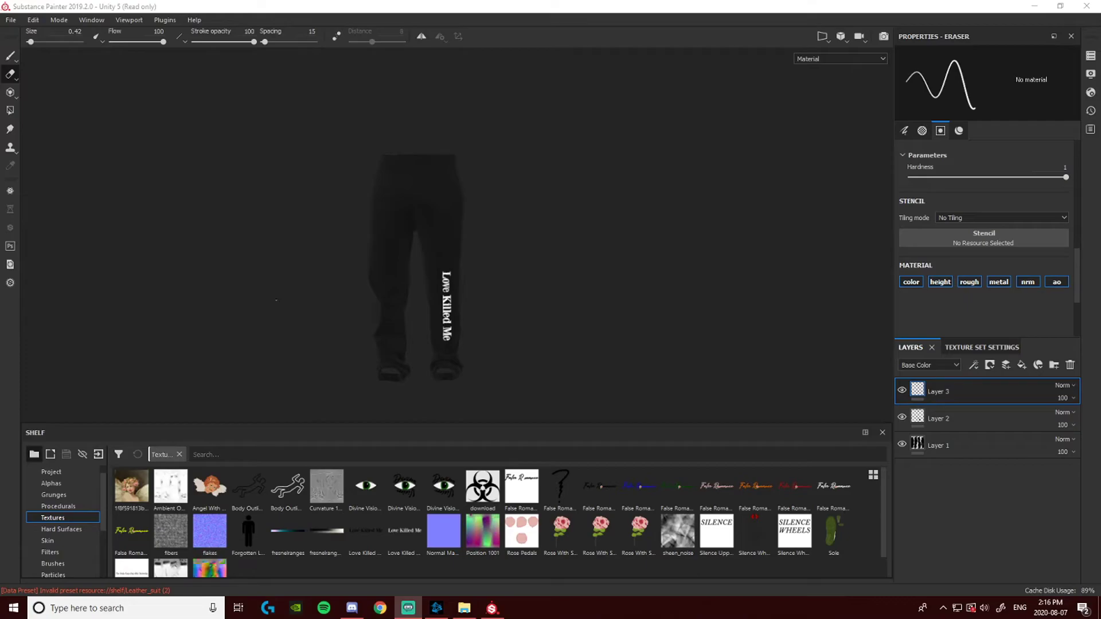
Switch to Discord and look through the texture-creation channel's pinned messages for the SXL.spexp export preset and its install path
click(352, 608)
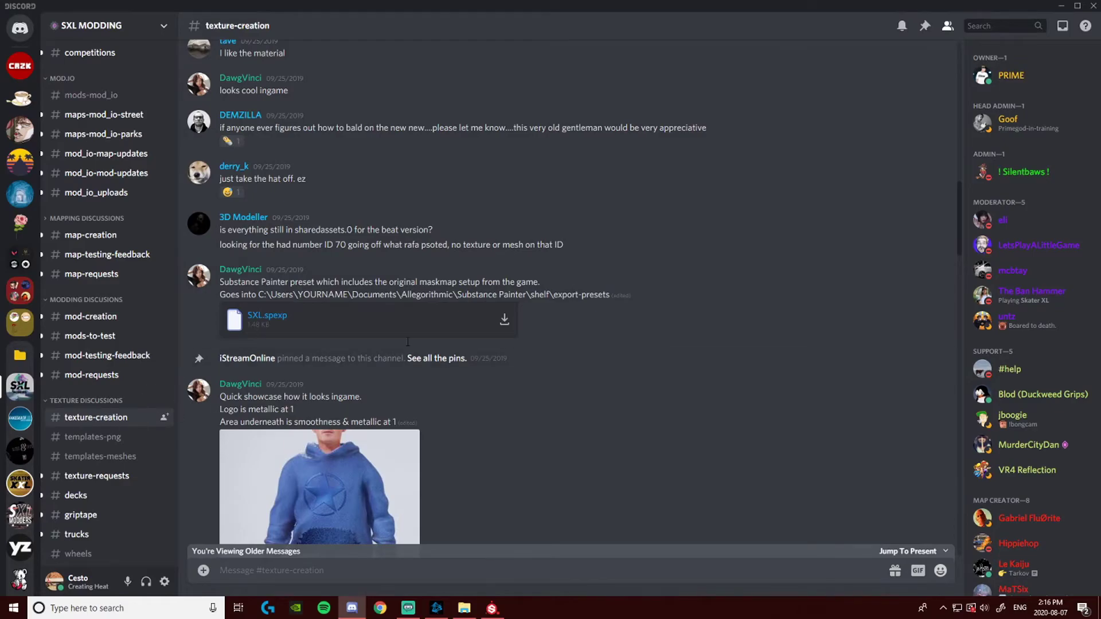
click(925, 26)
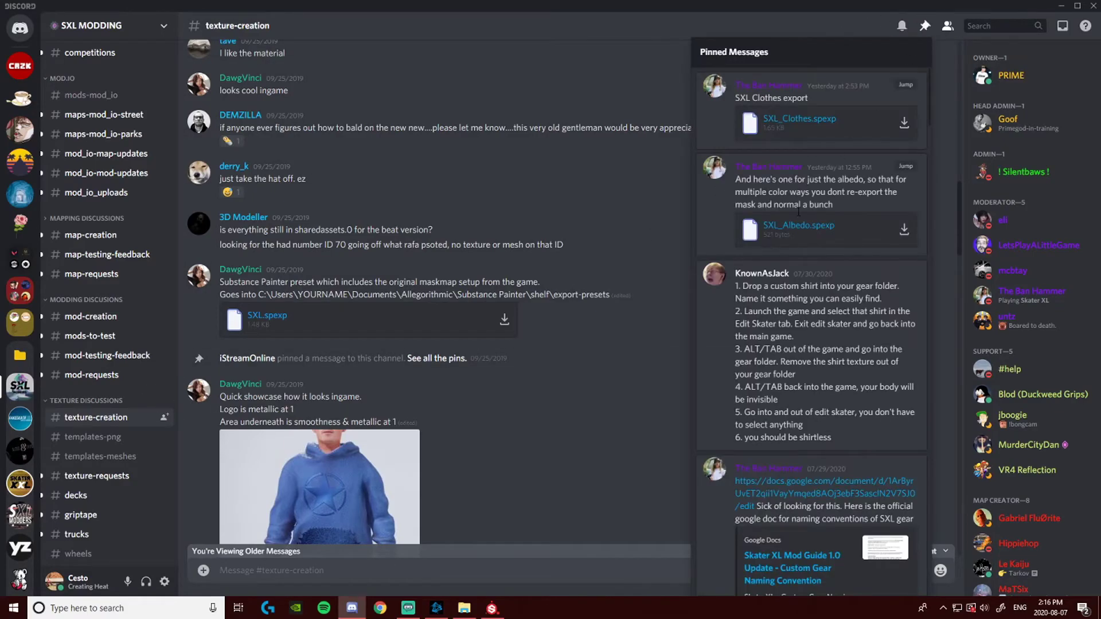
scroll(799, 212, down, 10)
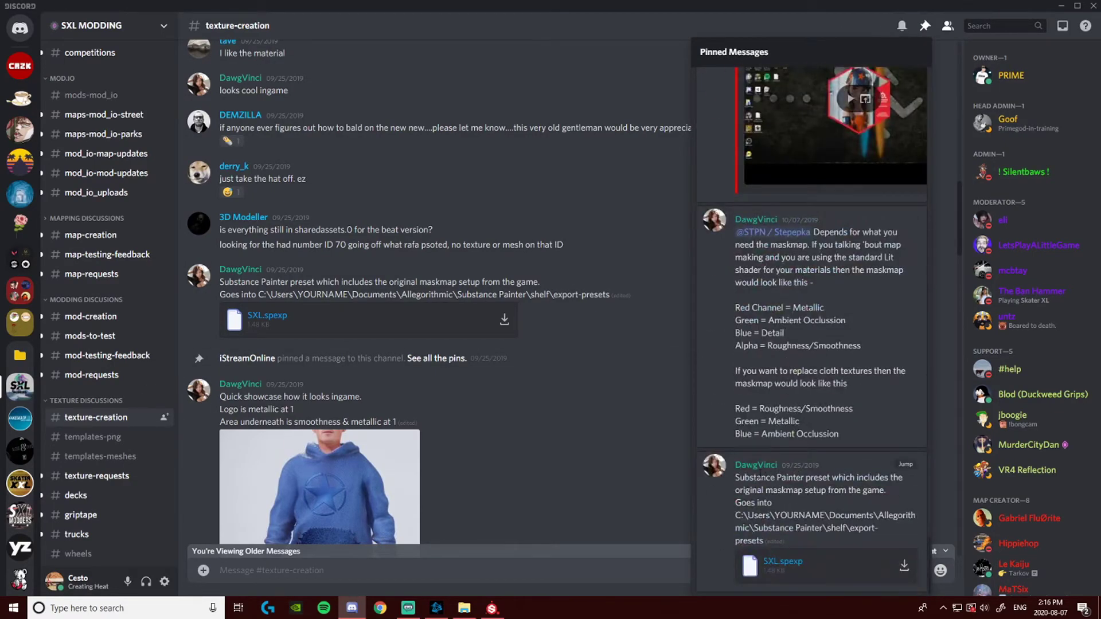
click(489, 402)
drag(225, 281, 314, 281)
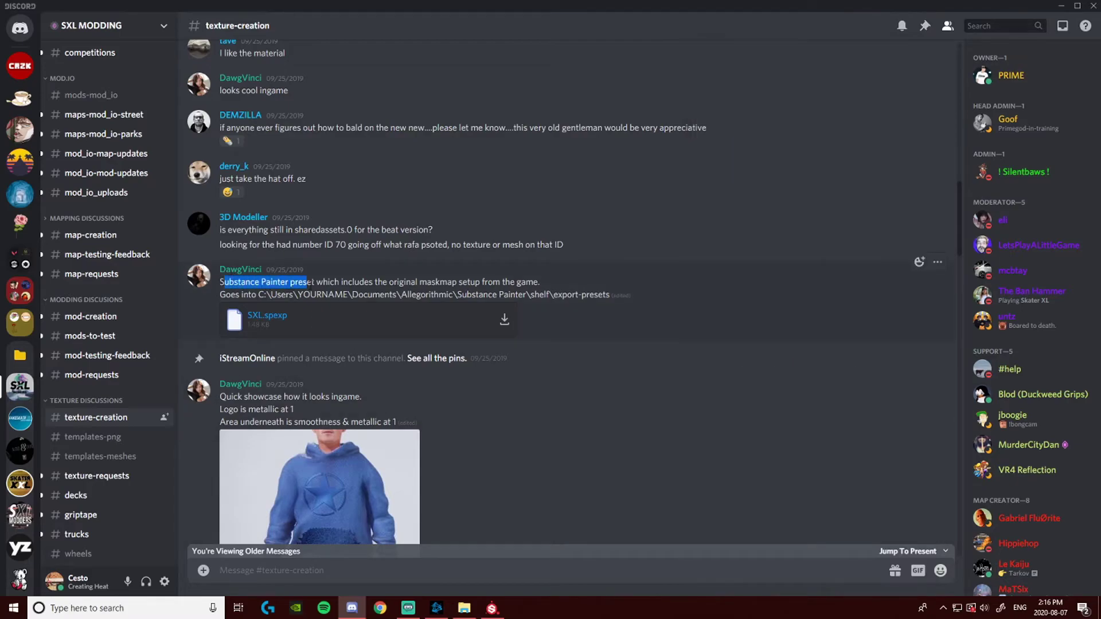
click(463, 268)
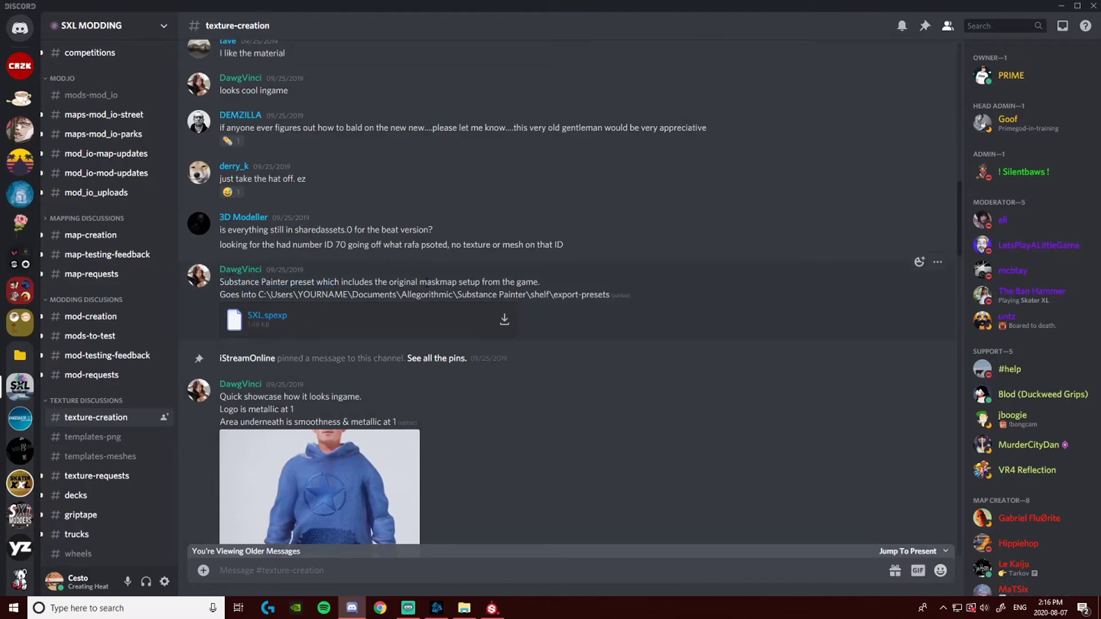
click(352, 609)
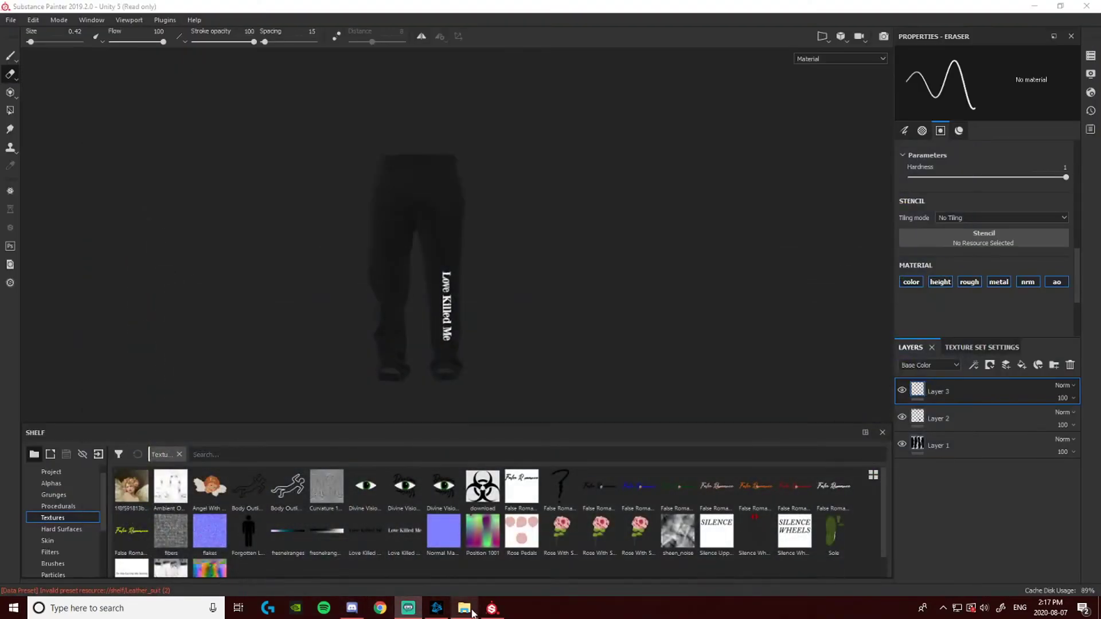
In File Explorer, check the export-presets folder under Documents\Allegorithmic\Substance Painter\shelf for SXL.spexp, and close the window
click(465, 608)
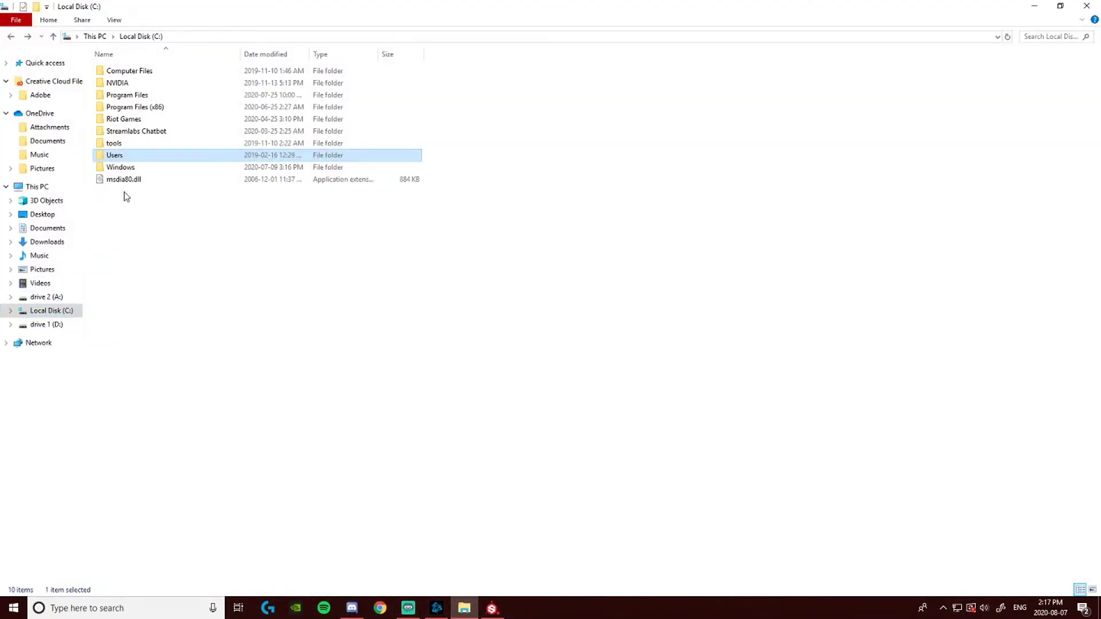
double_click(136, 155)
double_click(150, 72)
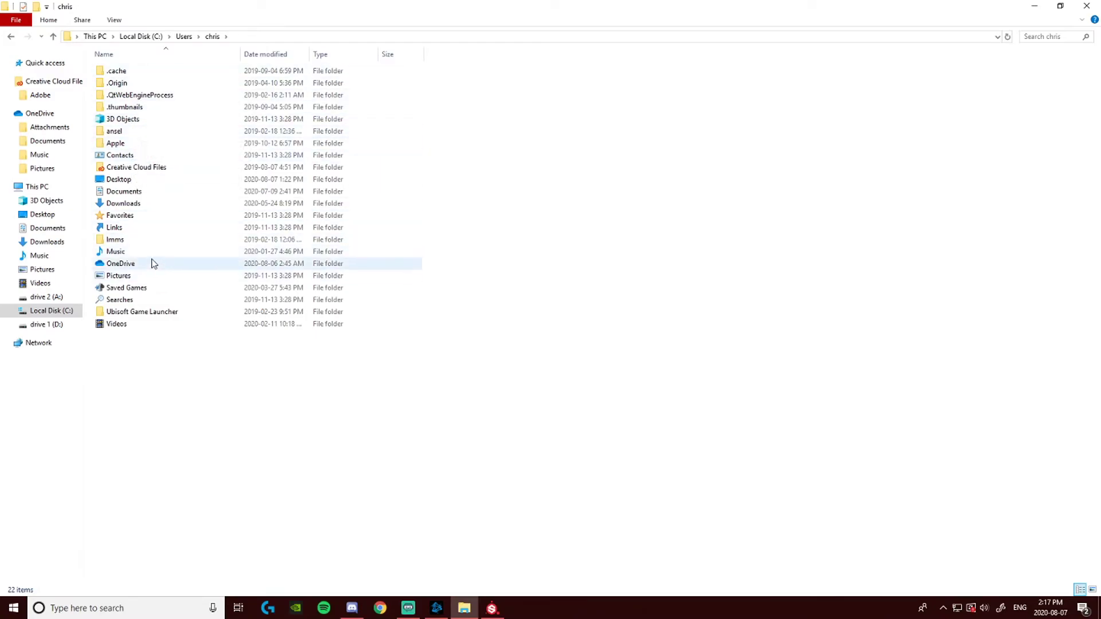
click(151, 194)
double_click(151, 194)
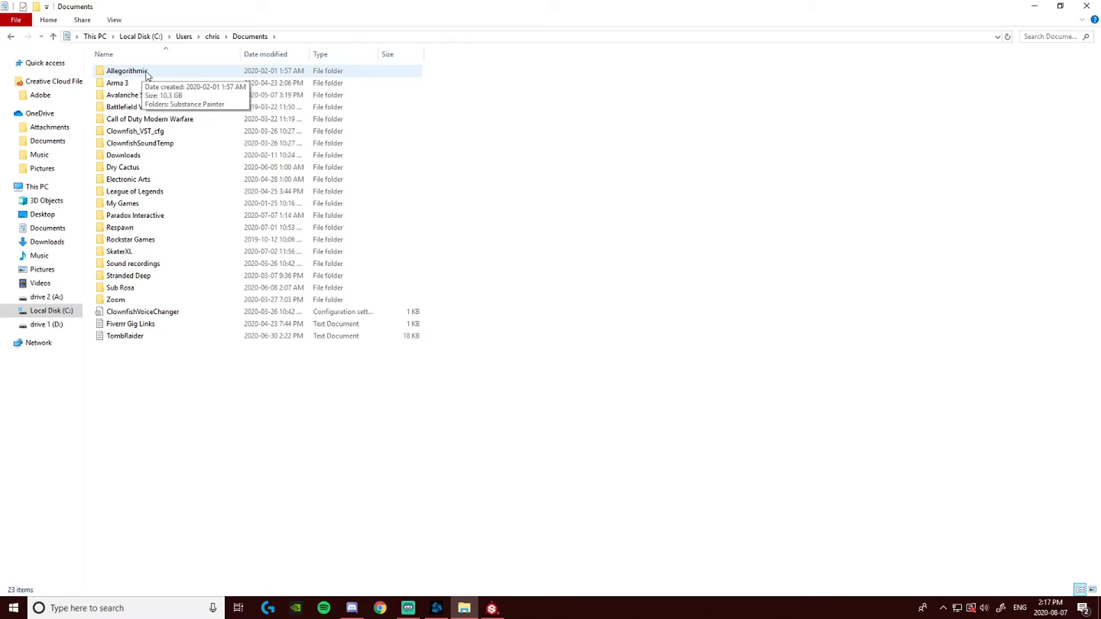
double_click(163, 72)
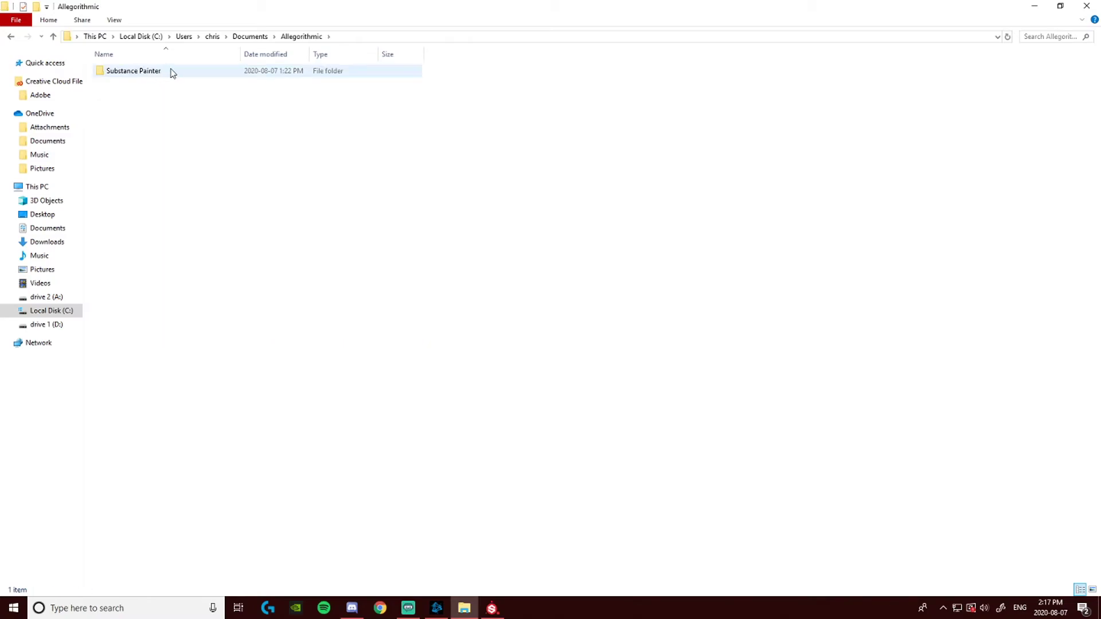
double_click(172, 73)
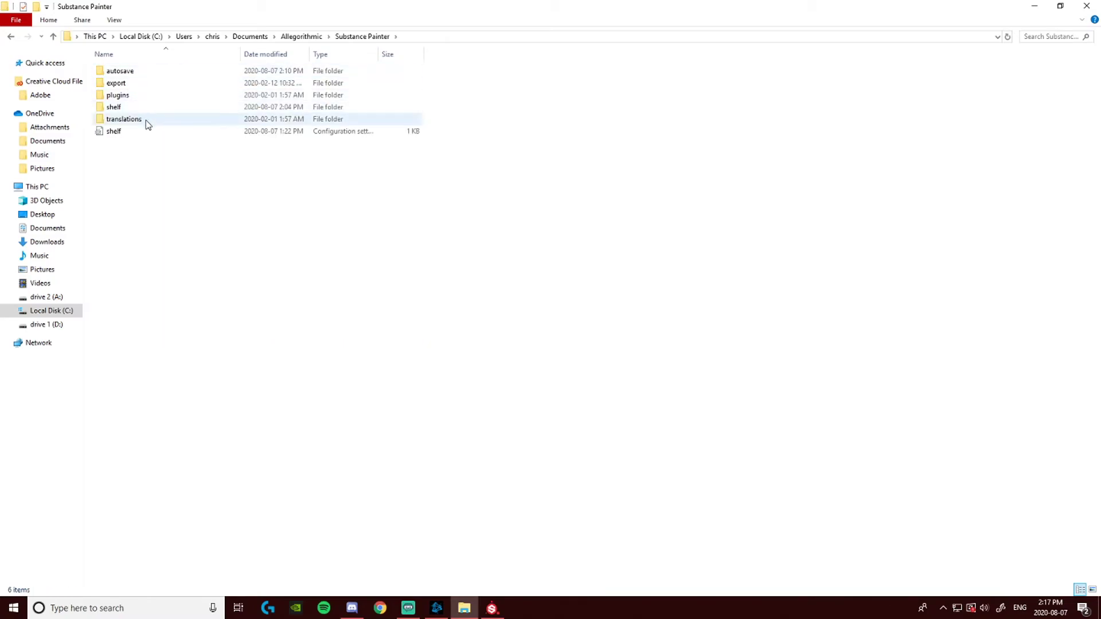
double_click(145, 108)
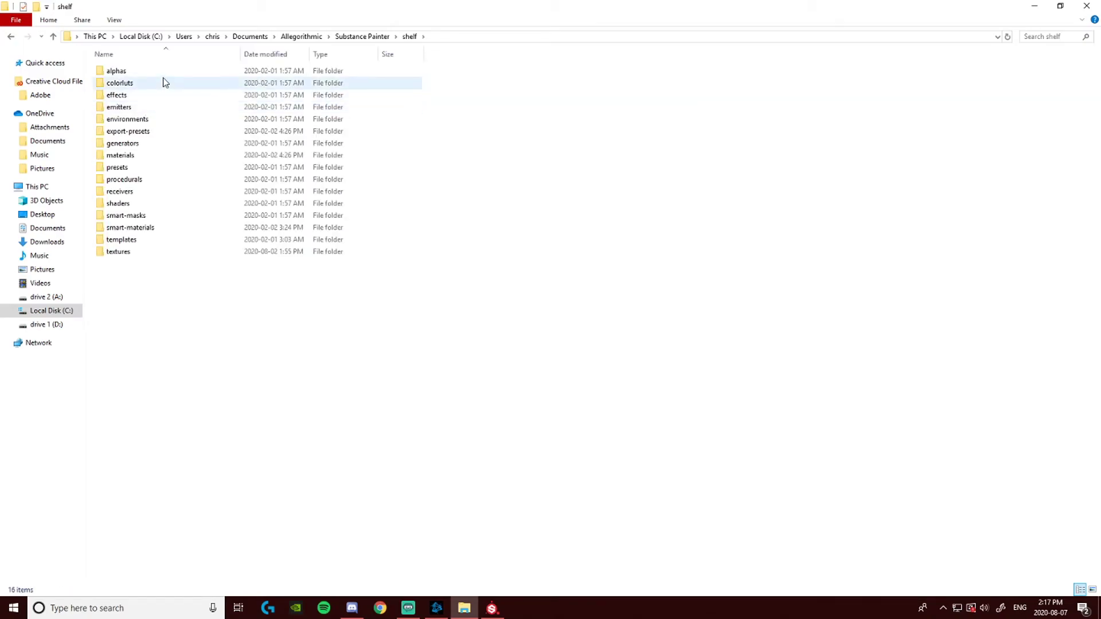
double_click(163, 131)
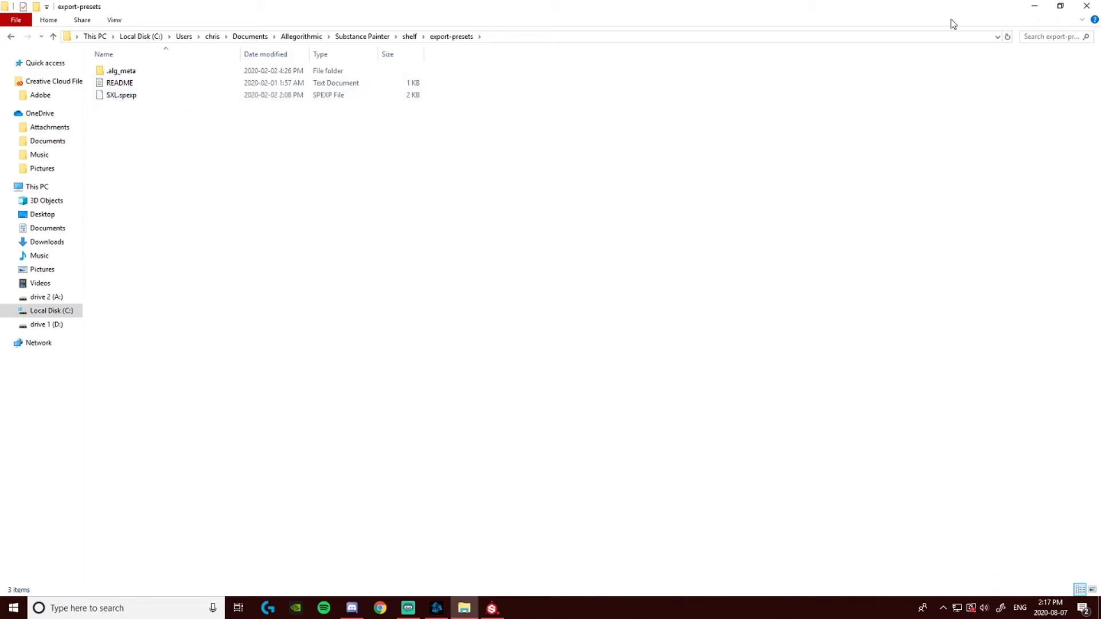
click(1093, 7)
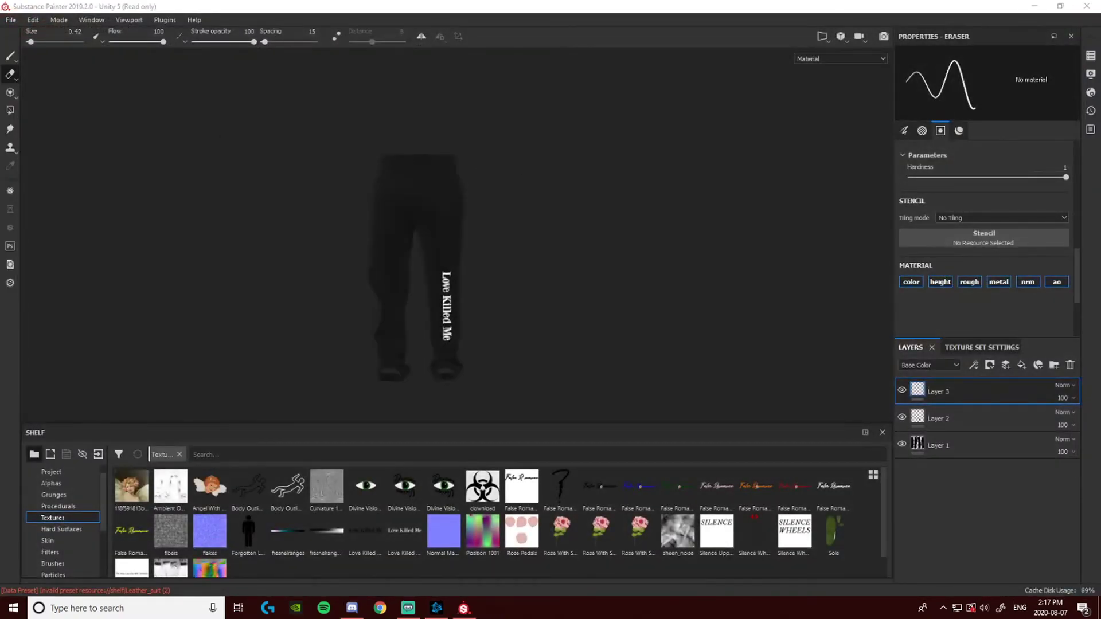
Open the texture export settings and choose the SXL export configuration
click(13, 23)
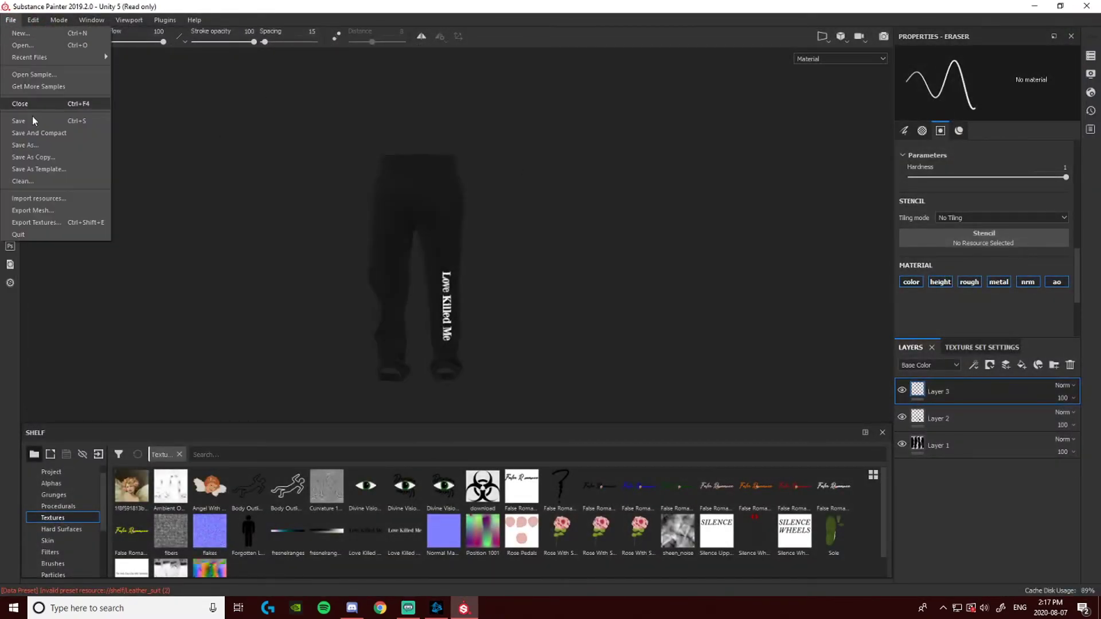
click(44, 223)
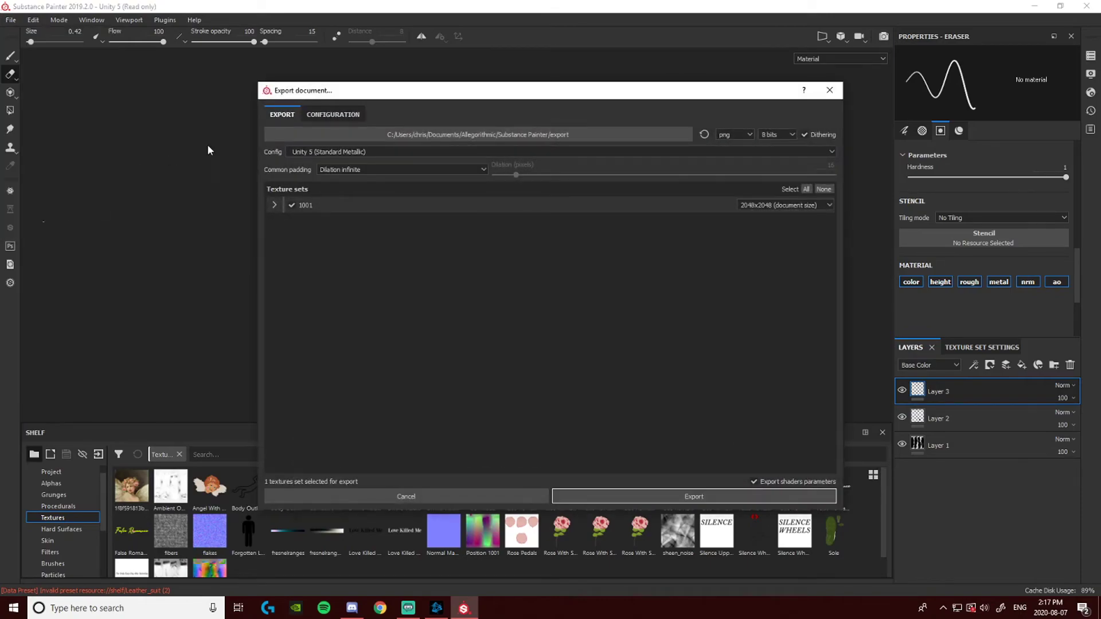
click(326, 152)
click(308, 192)
Browse the export location to A:\Clothing\False Romance and create a folder named tutorial there
click(428, 138)
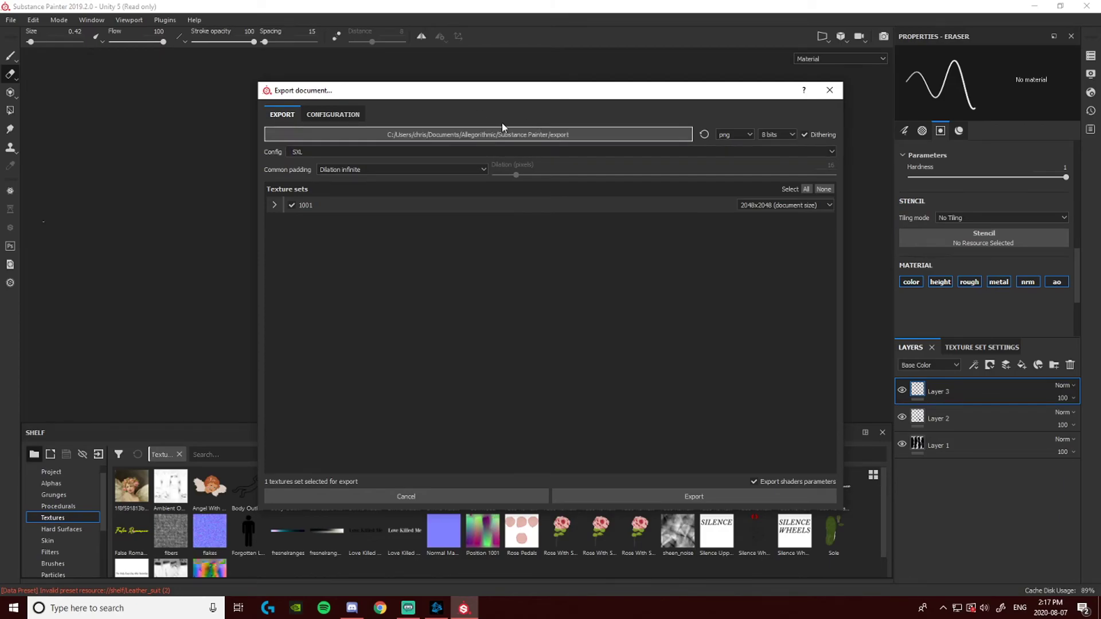
click(522, 136)
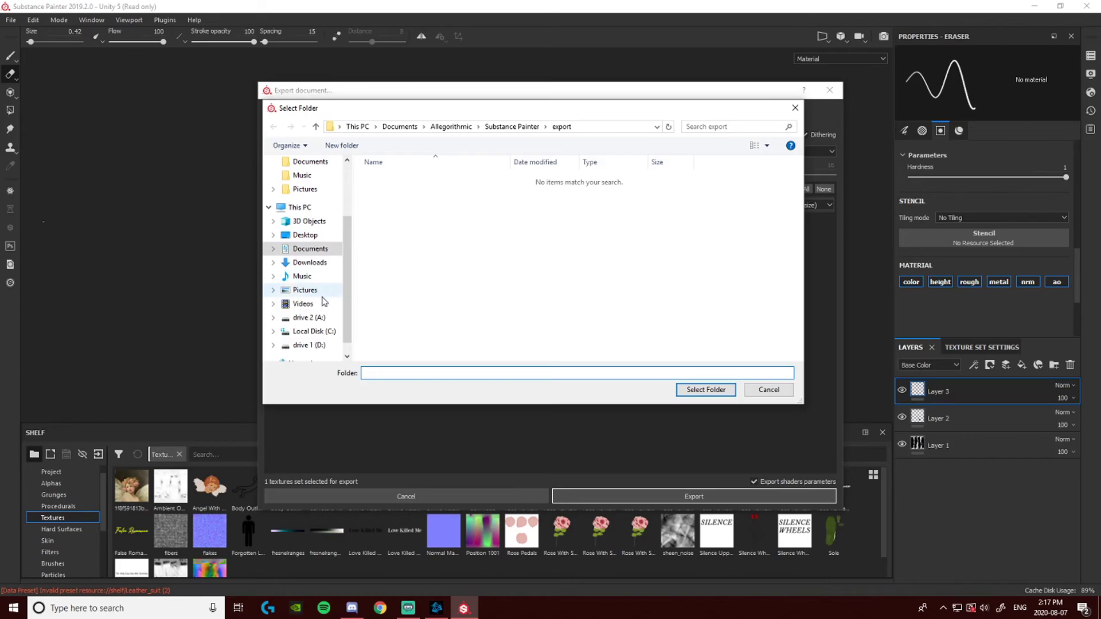
click(314, 319)
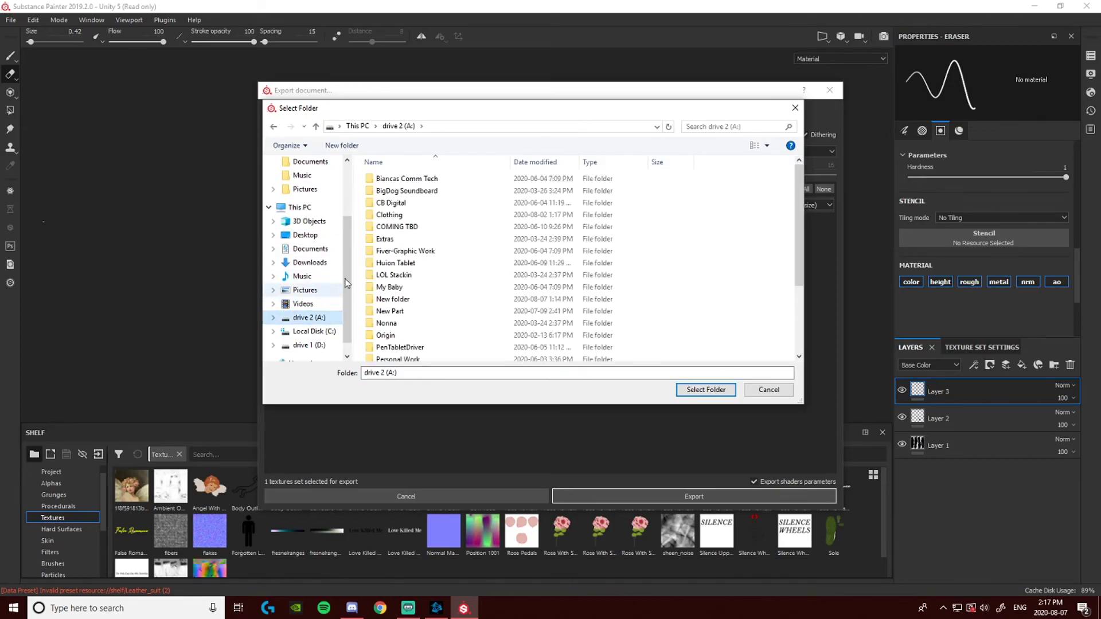
double_click(396, 214)
double_click(413, 191)
click(395, 286)
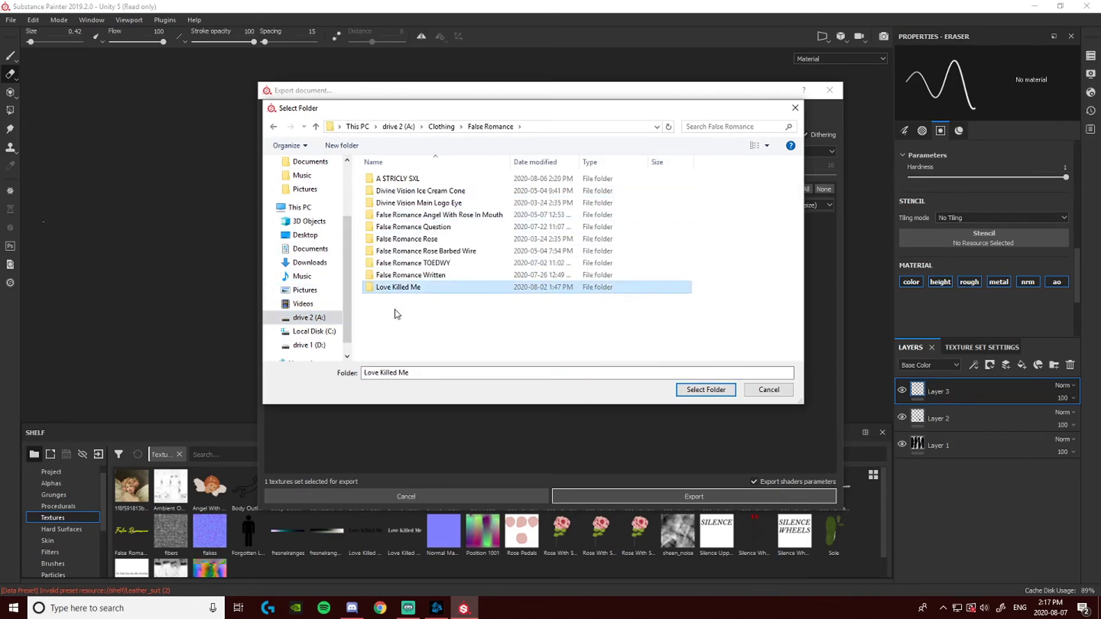
right_click(404, 315)
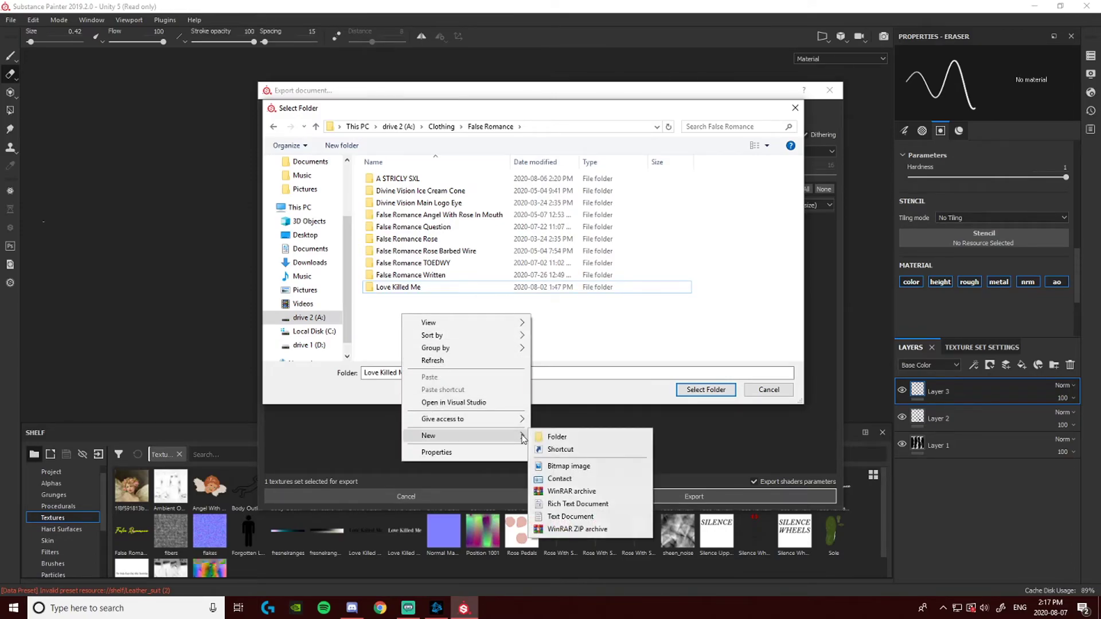
click(538, 437)
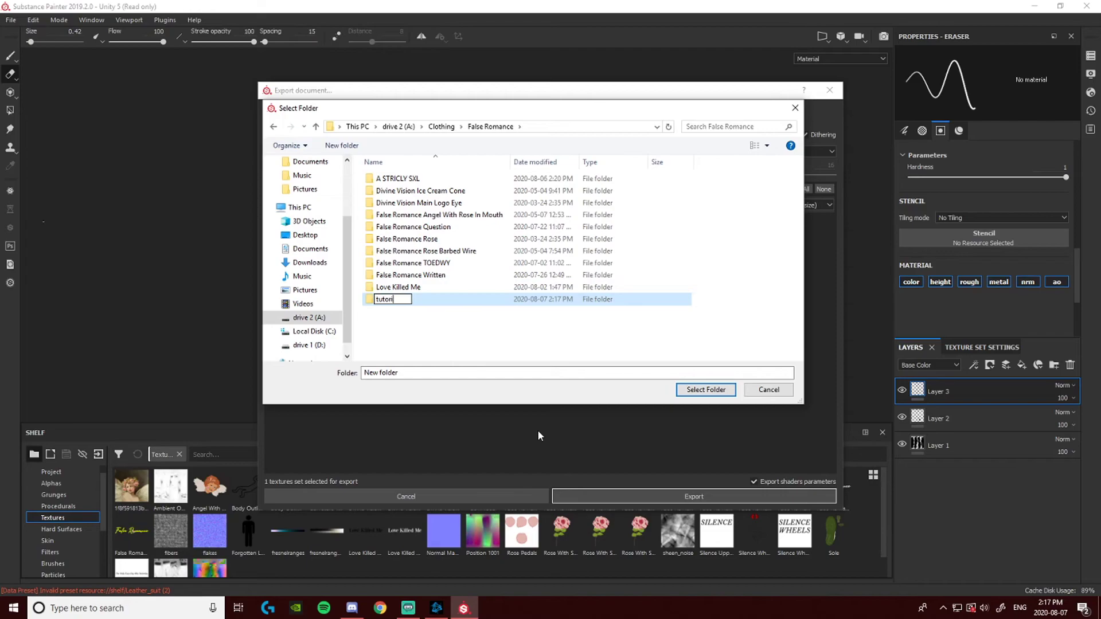
key(Return)
Set the tutorial folder as the export destination and export the textures
double_click(431, 301)
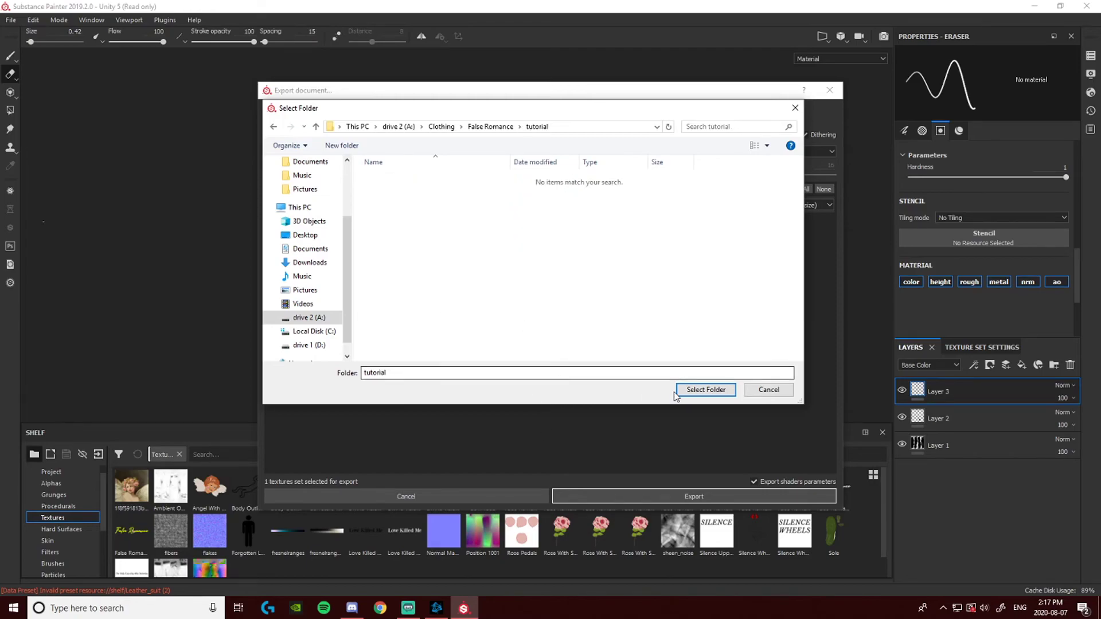
click(678, 390)
click(703, 498)
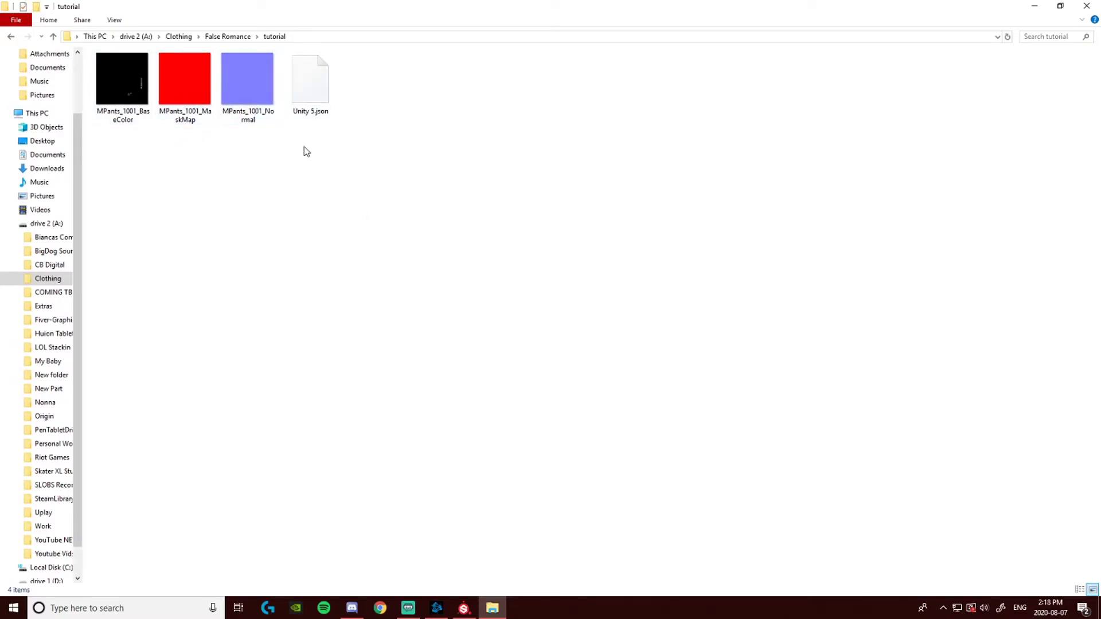
In File Explorer, delete Unity 5.json and the MPants_1001_MaskMap image from the tutorial folder
click(313, 85)
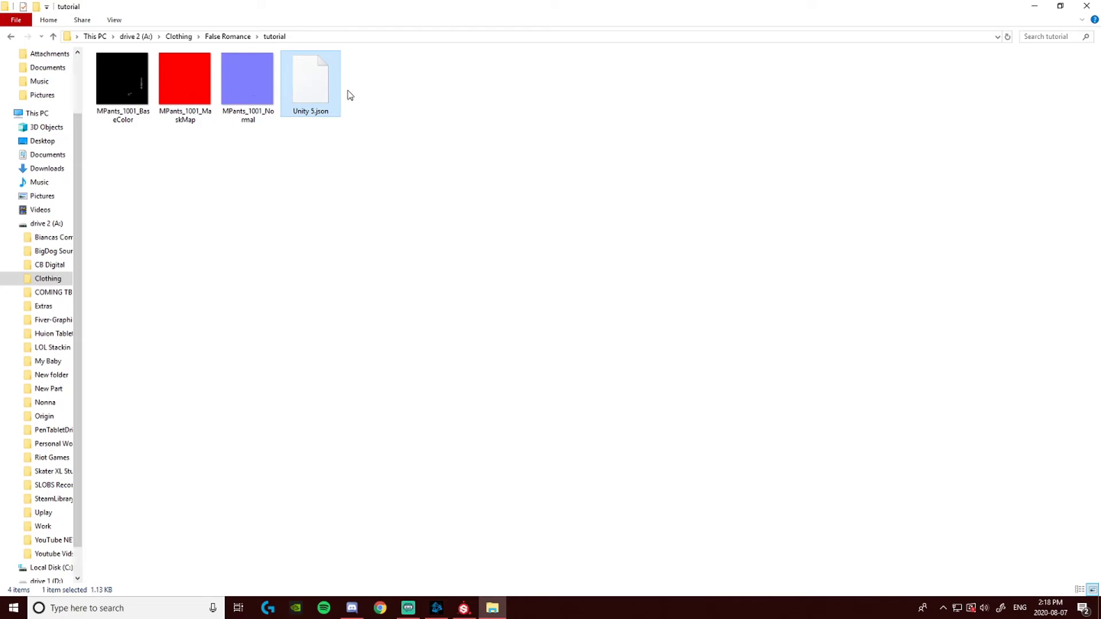
right_click(311, 85)
click(368, 239)
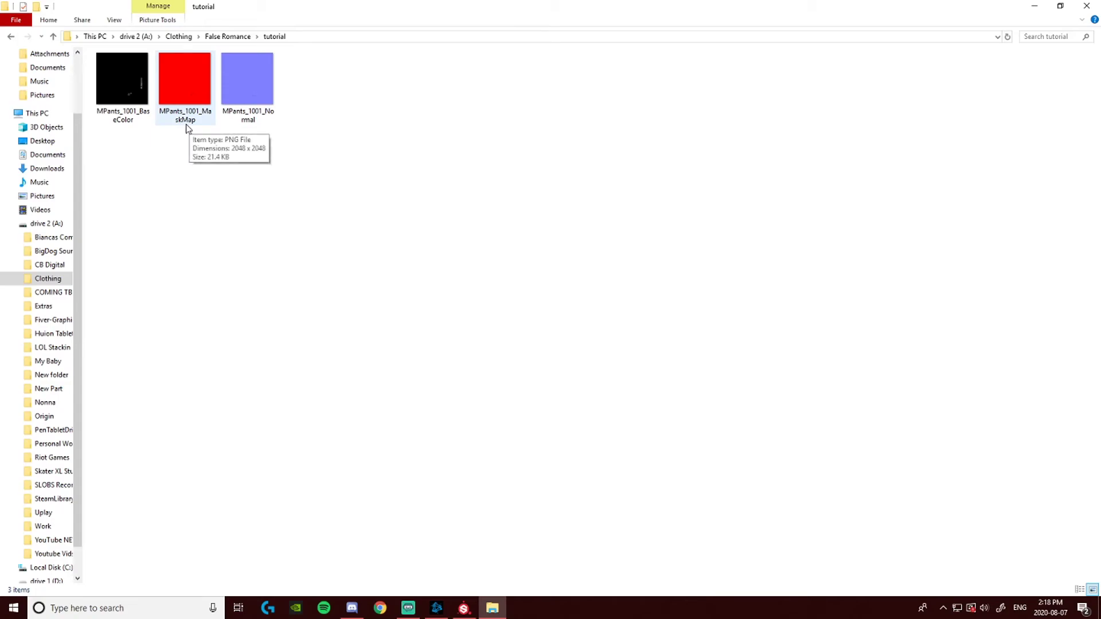
right_click(197, 73)
click(270, 371)
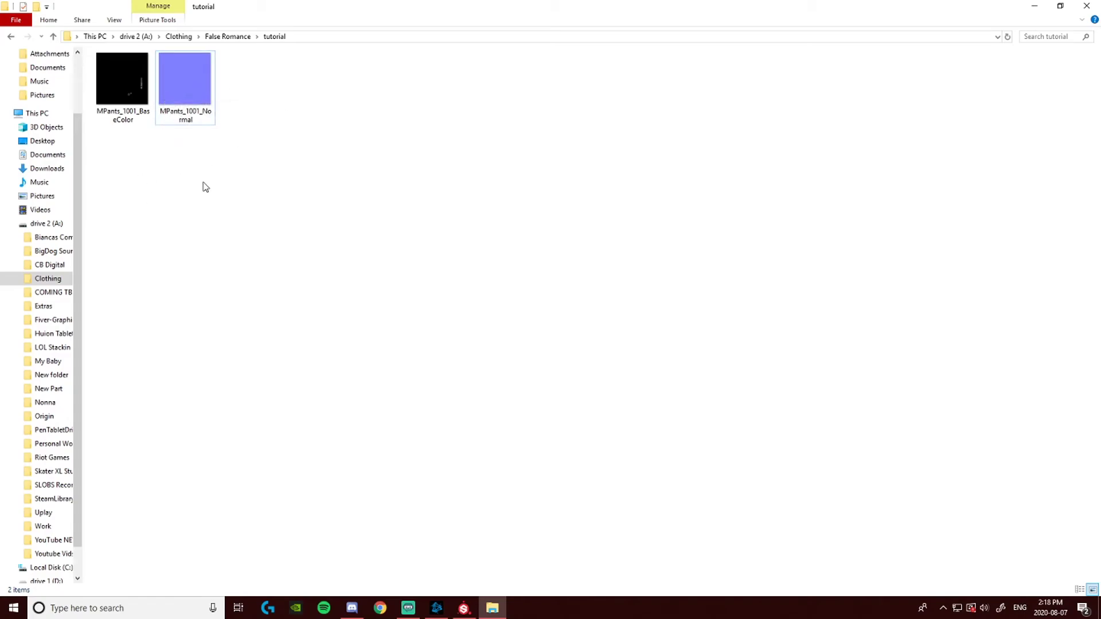
Rename the MPants_1001_BaseColor file as MPants_False_Romance_Love_Killed_Me_Black
right_click(119, 94)
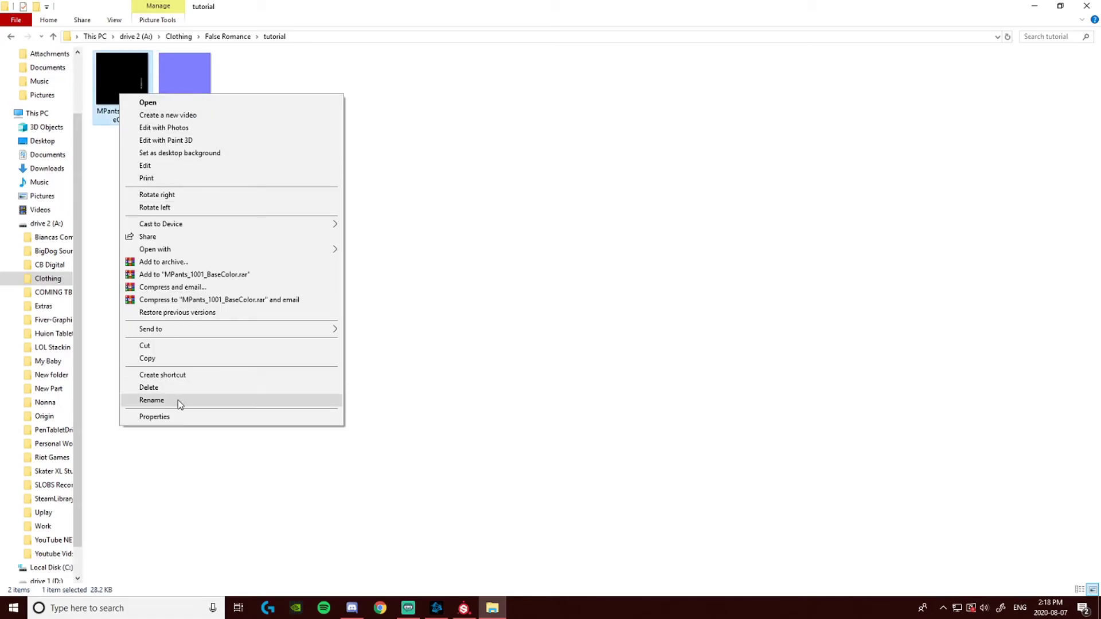
click(152, 400)
drag(133, 120, 124, 117)
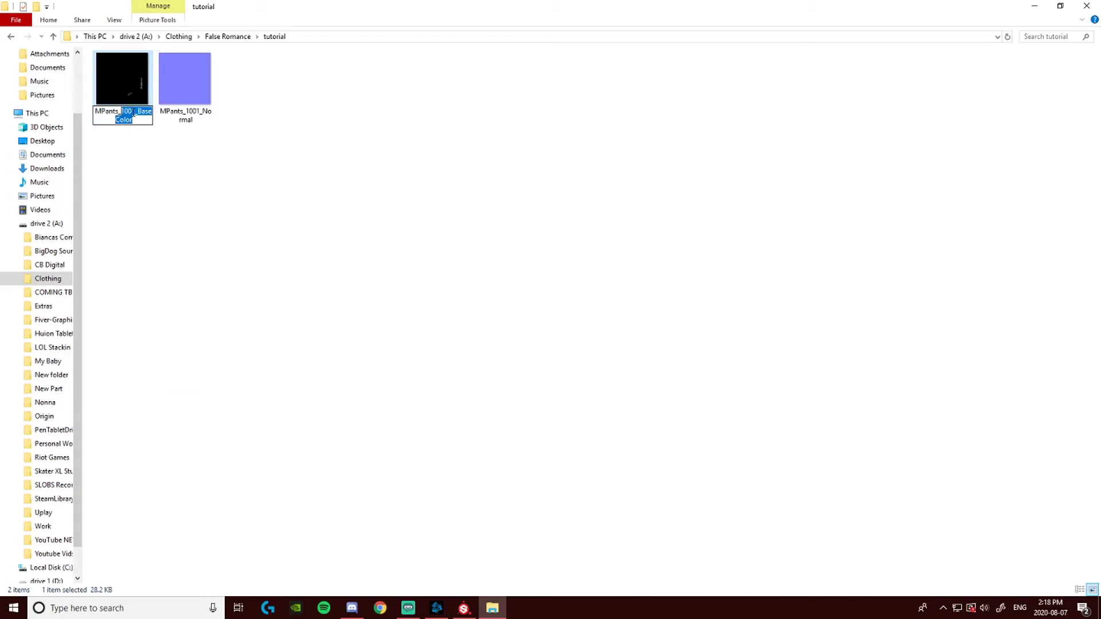
key(BackSpace)
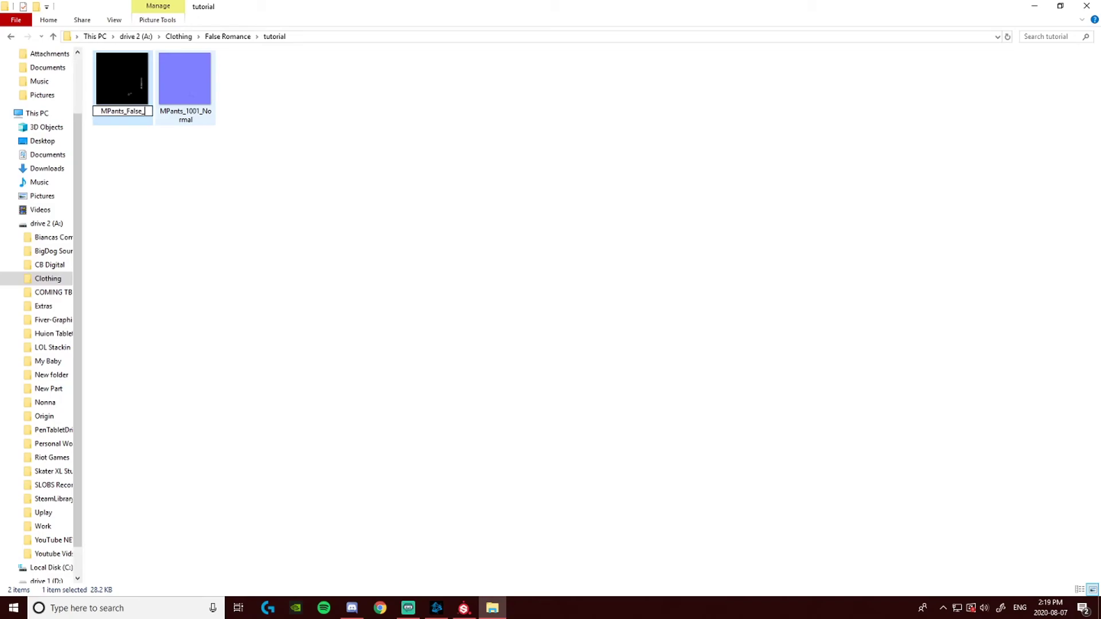
text(False_Romance_Love_Killed_Me_Black)
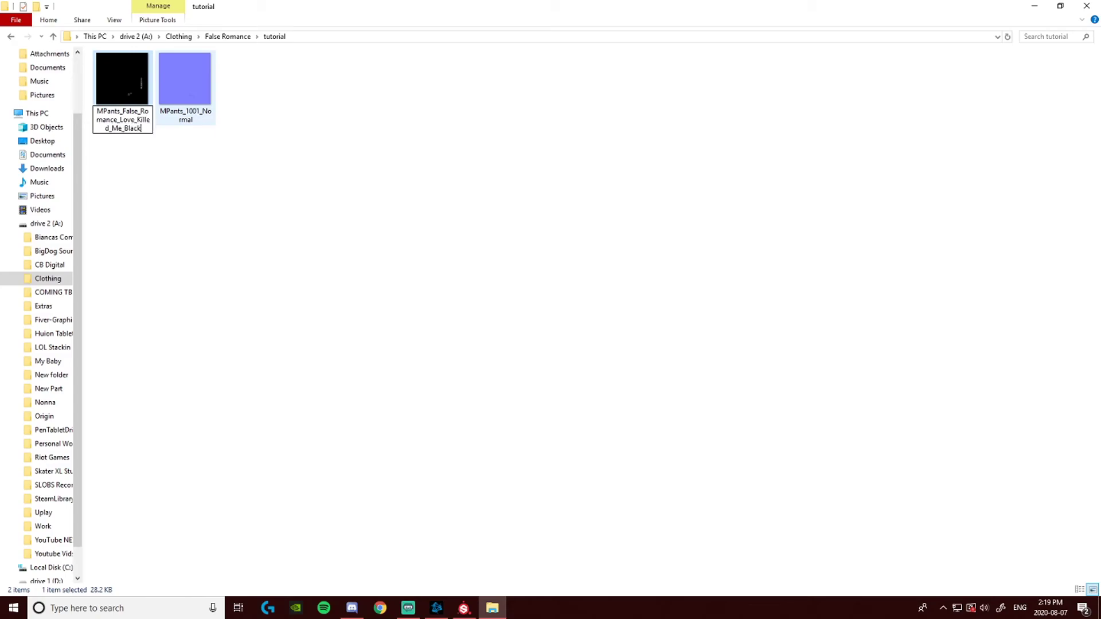
key(Return)
Copy the base color file's name and rename MPants_1001_Normal as MPants_False_Romance_Love_Killed_Me_Black.normal
right_click(173, 101)
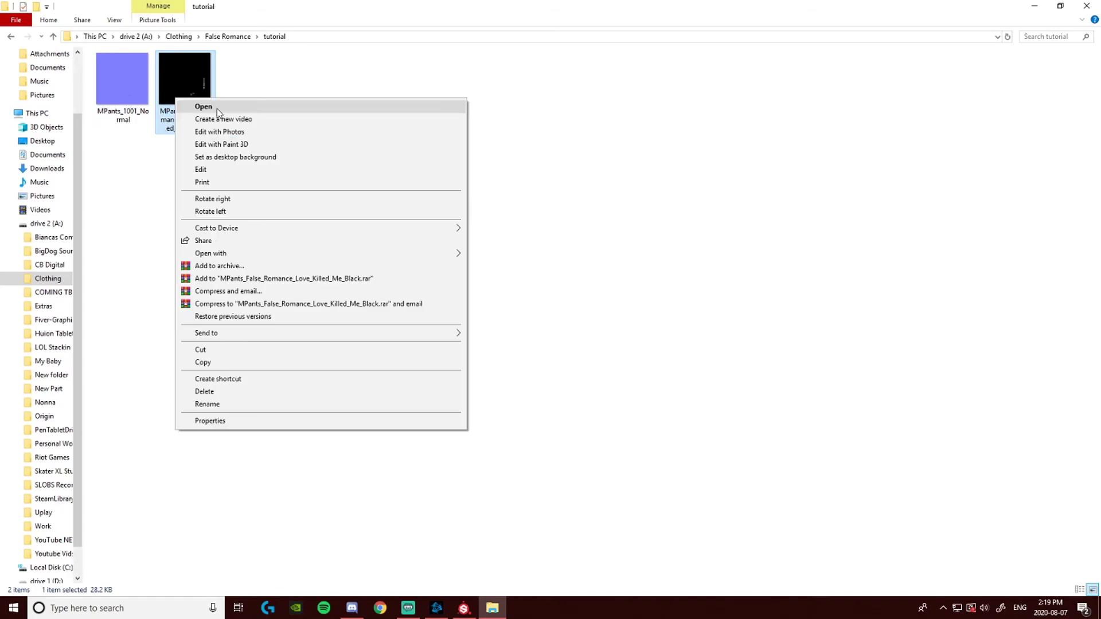
click(241, 402)
key(ctrl+c)
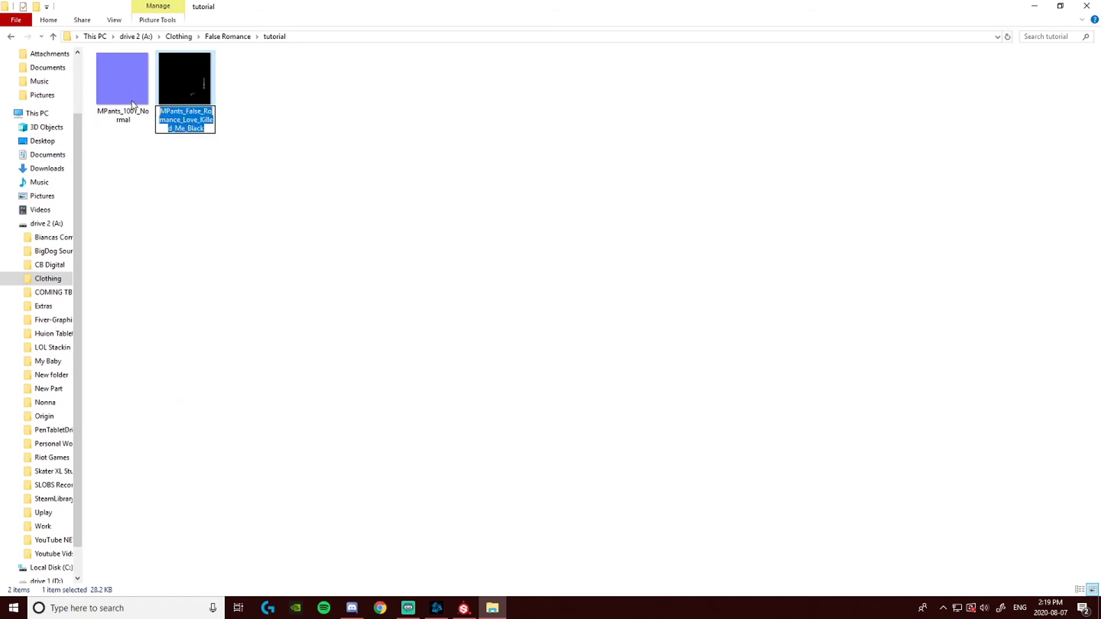
click(122, 86)
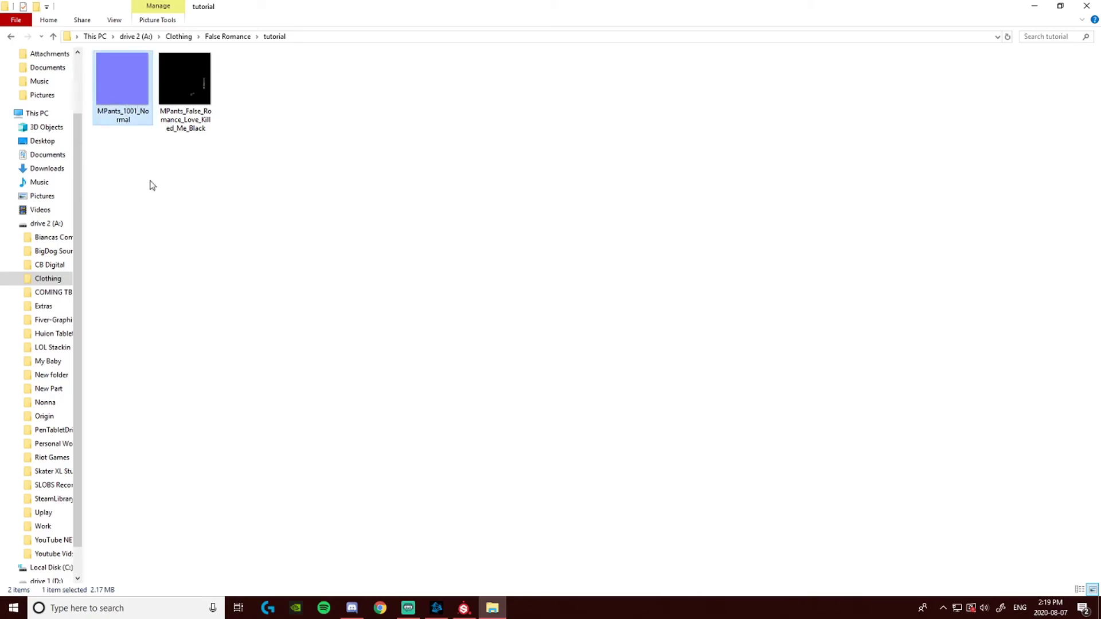
right_click(123, 94)
click(173, 403)
key(ctrl+v)
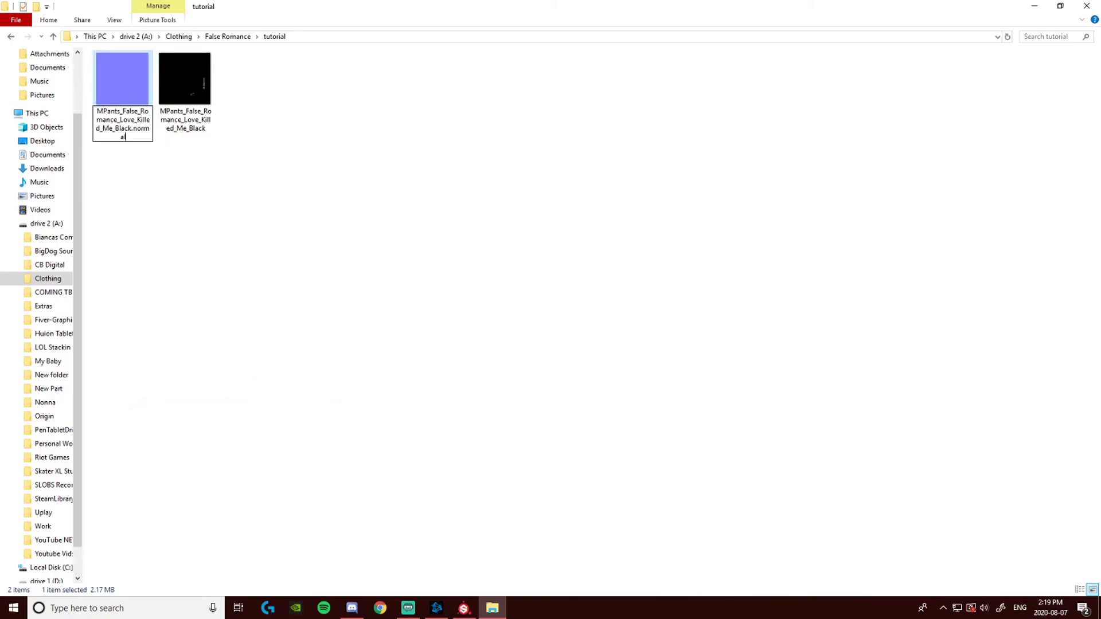
key(Return)
Try other suffixes after the dot in the normal map's file name, then restore the .normal ending
right_click(155, 119)
click(189, 406)
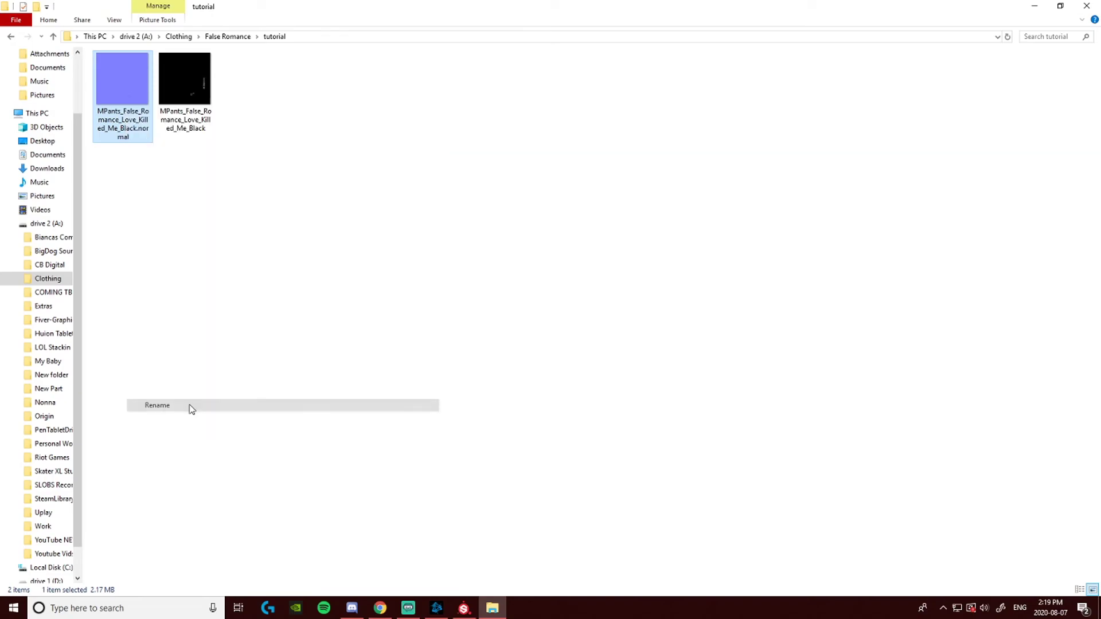
click(134, 137)
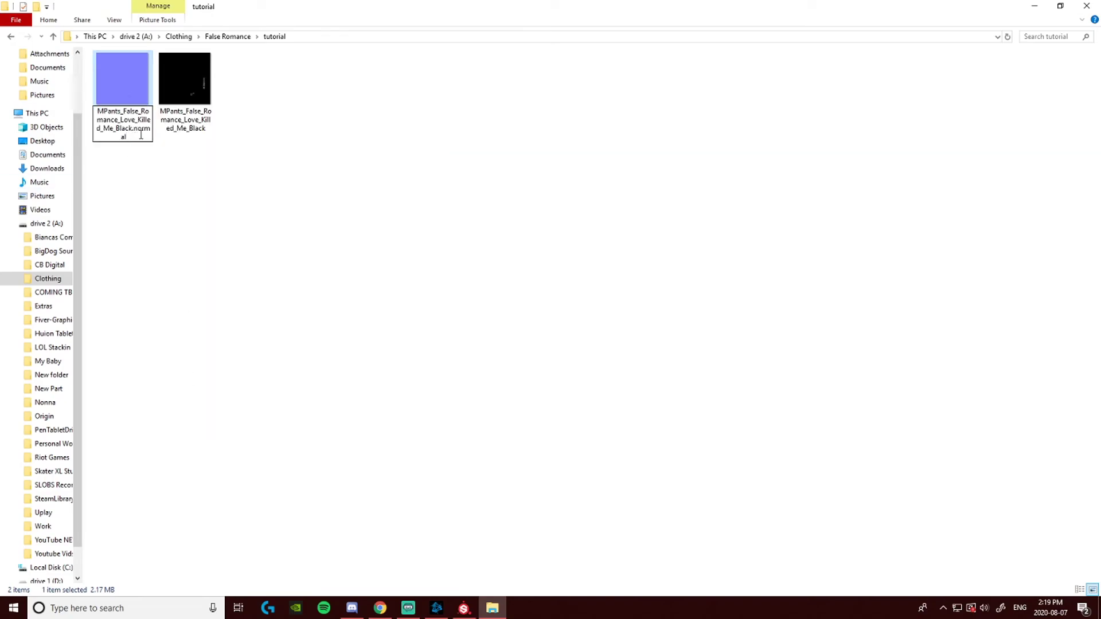
key(BackSpace)
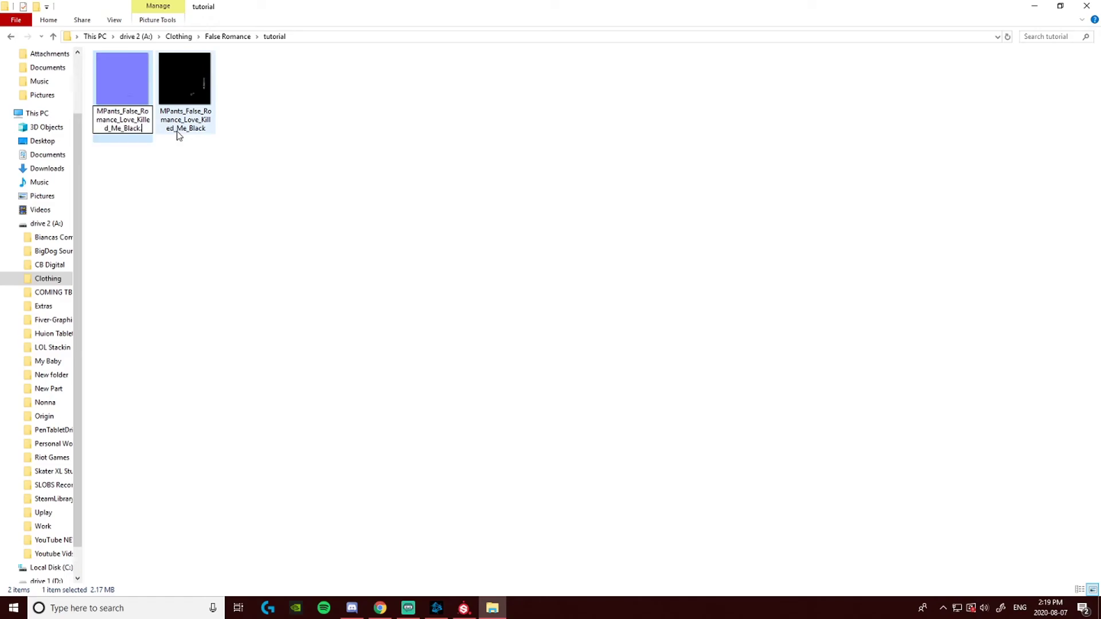
text(Map)
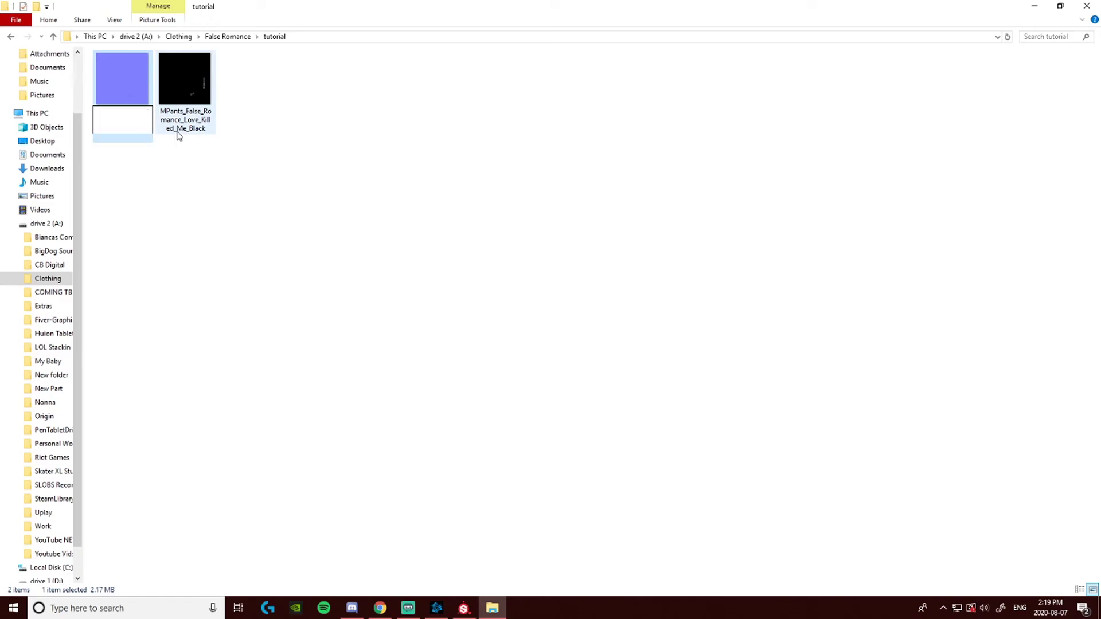
text(PBR)
key(BackSpace)
key(BackSpace)
key(BackSpace)
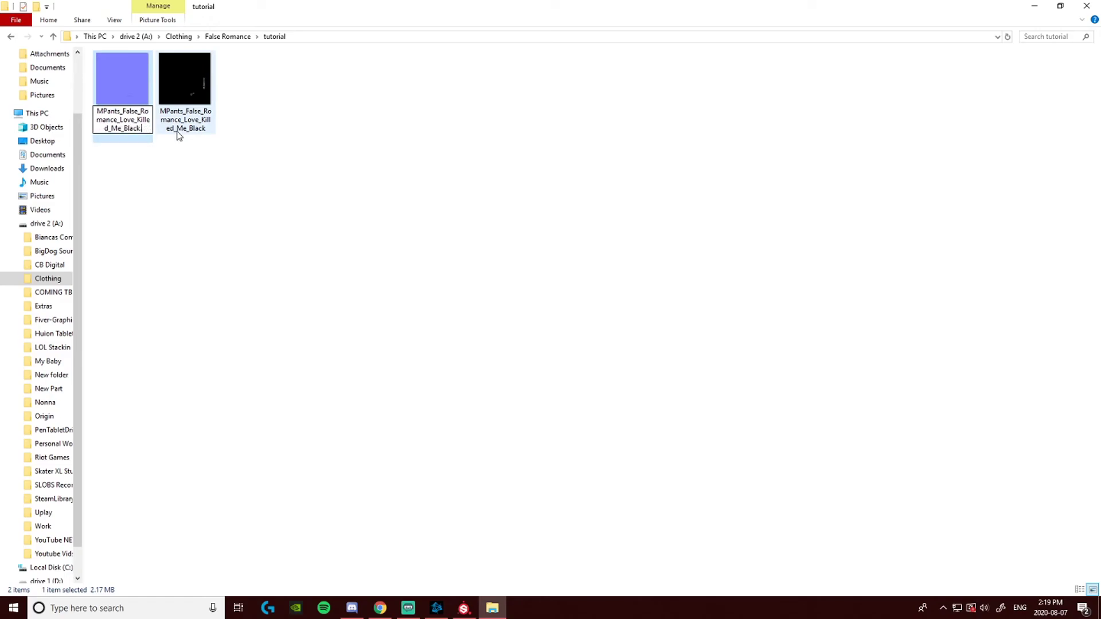
text(al)
key(Return)
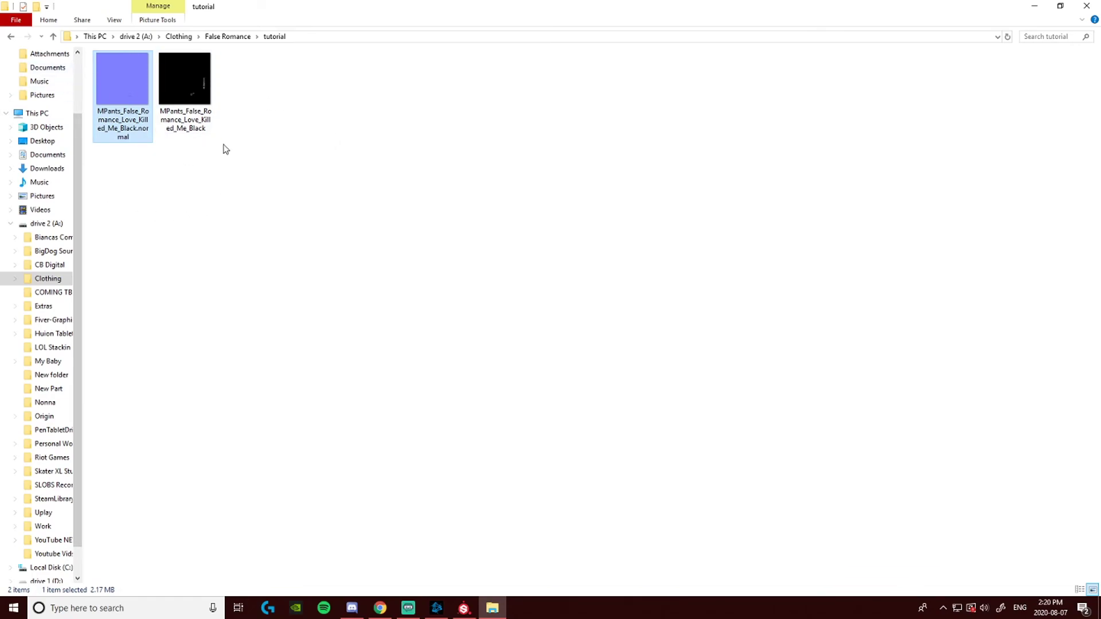
Copy both renamed texture files and go to the Documents\SkaterXL\Gear\False Romance\Love Killed Me folder
drag(298, 159, 119, 83)
right_click(201, 89)
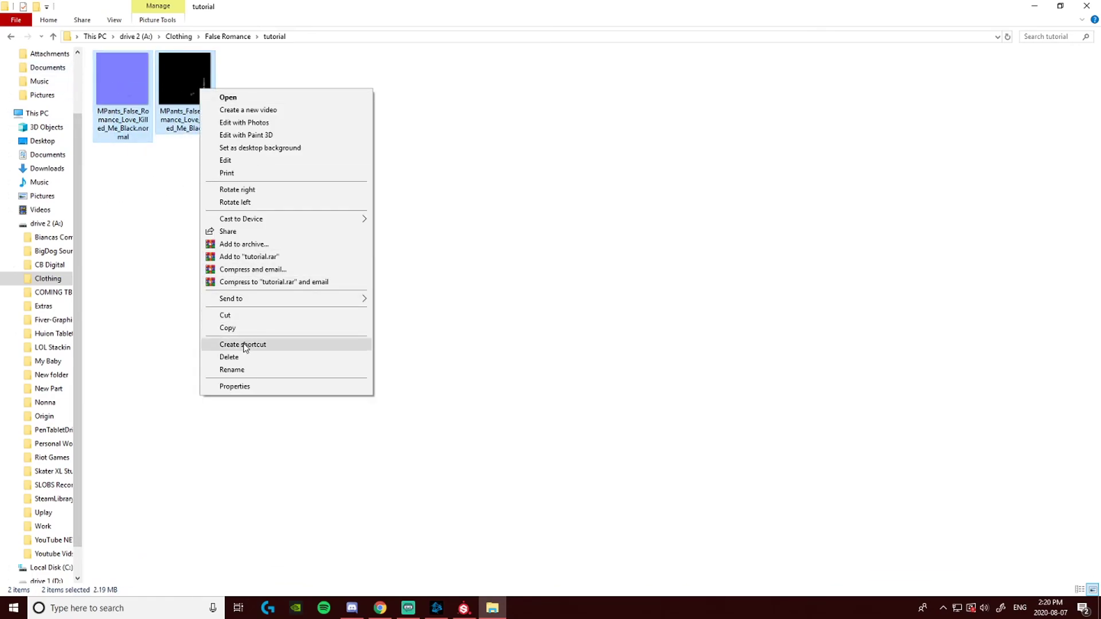
click(47, 155)
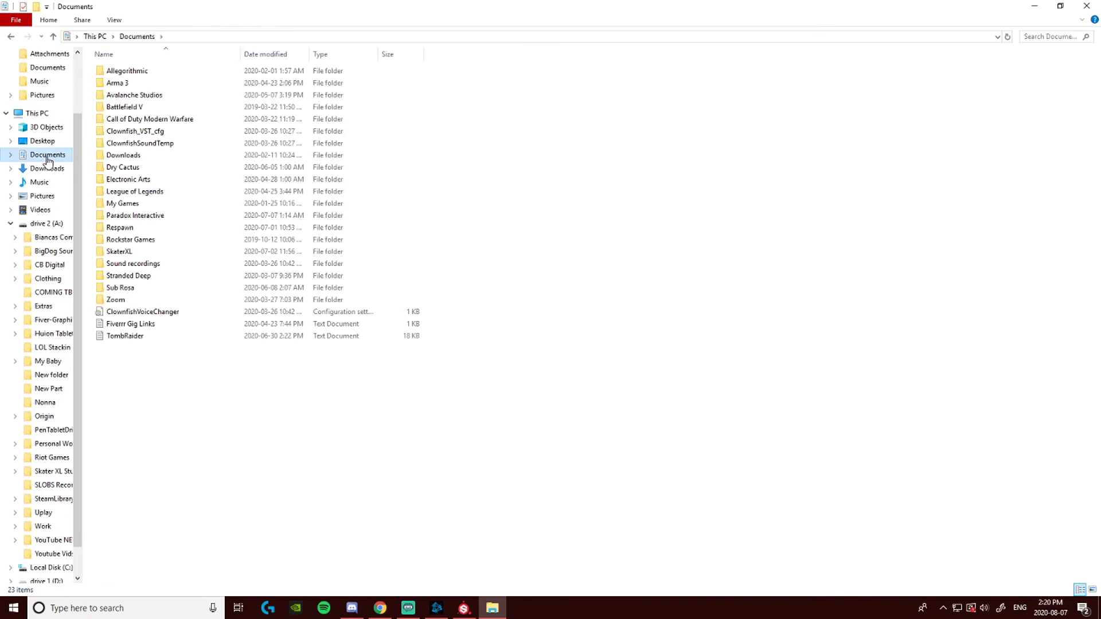
double_click(130, 251)
double_click(152, 72)
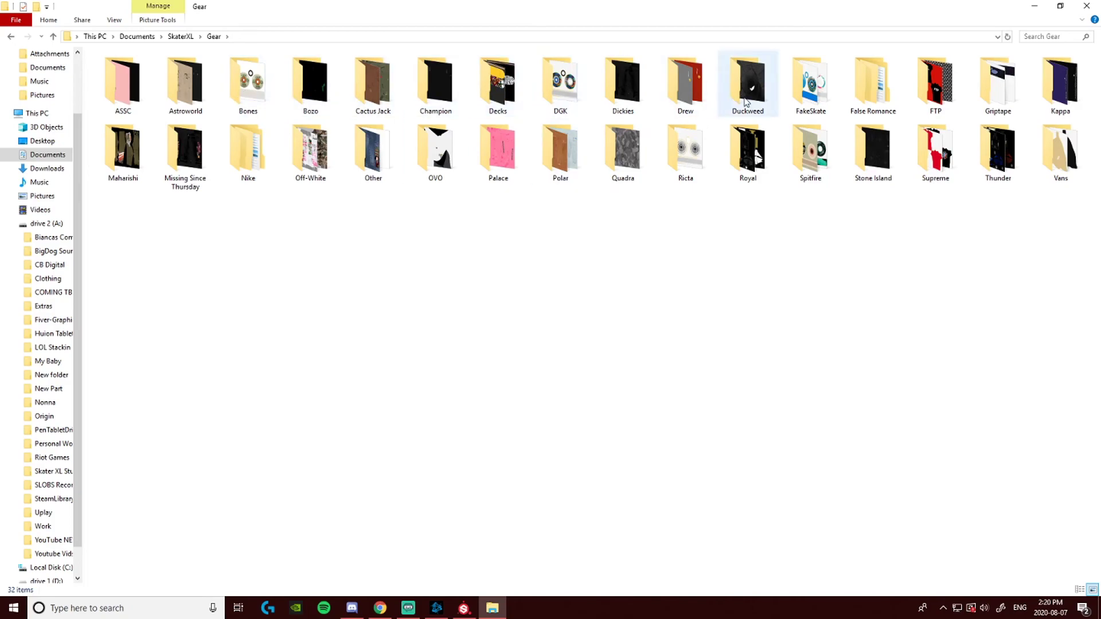
click(898, 87)
double_click(881, 86)
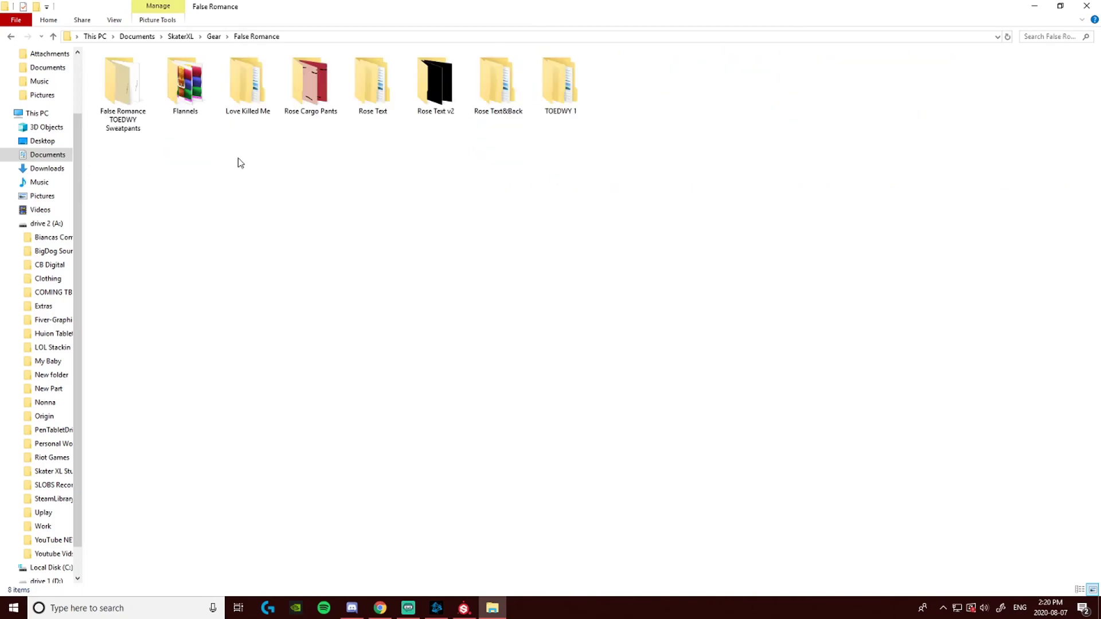
right_click(318, 214)
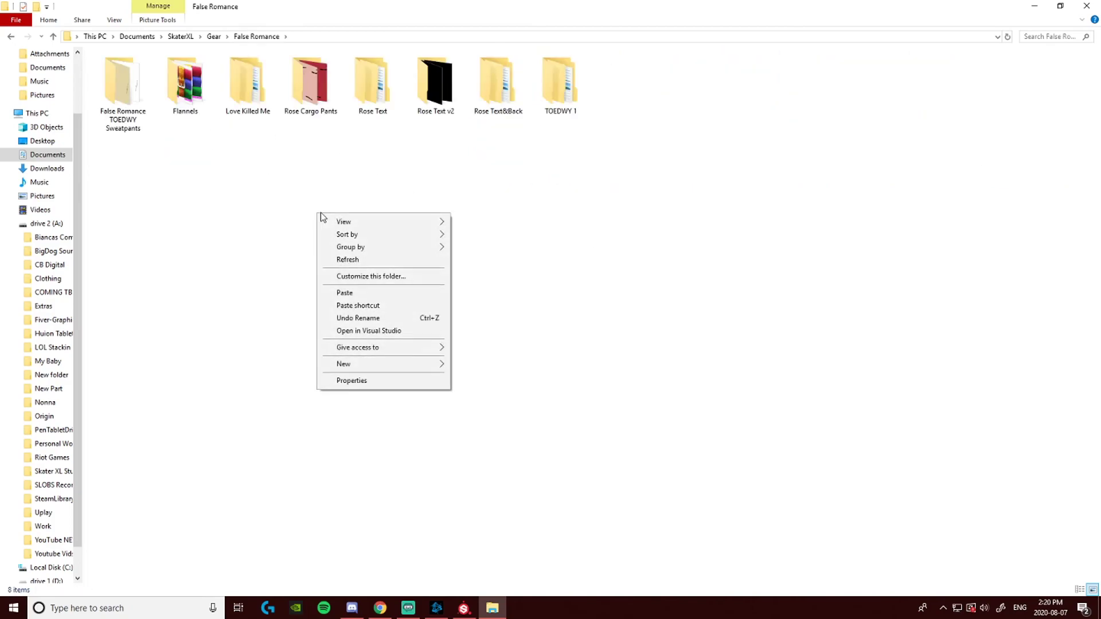
double_click(235, 92)
Create a new folder named Pants inside the Love Killed Me folder
right_click(305, 172)
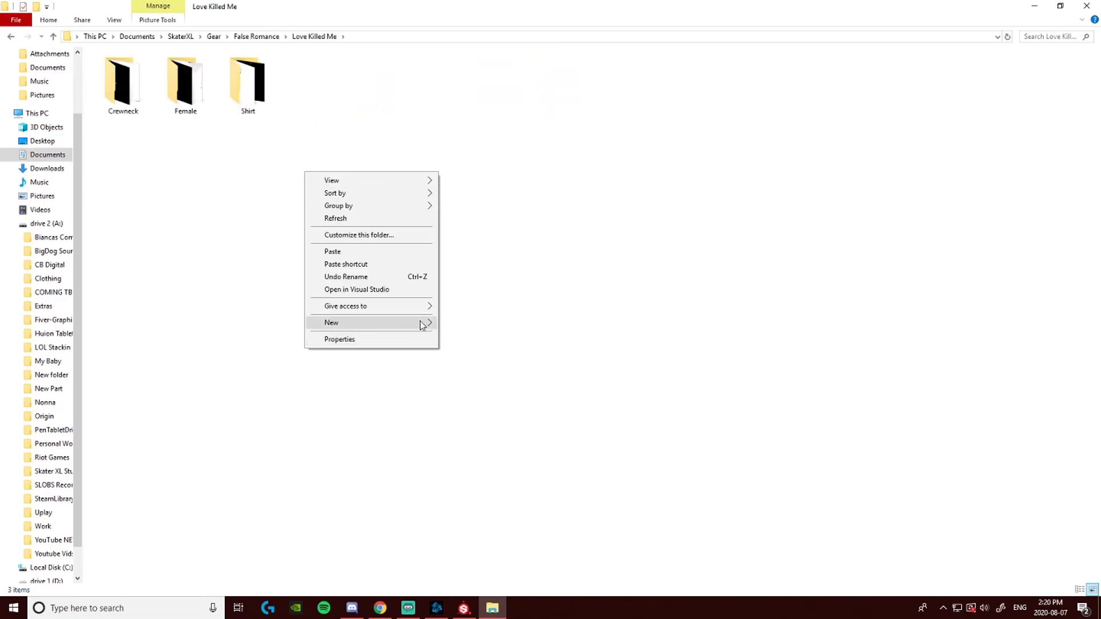
mouse_move(423, 325)
click(468, 323)
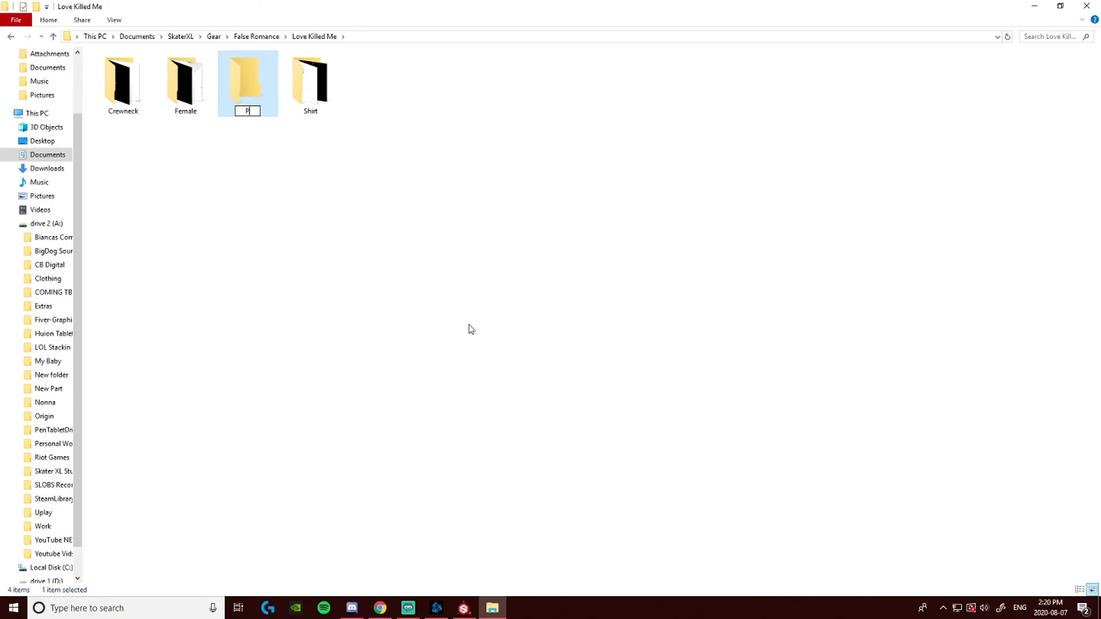
key(Return)
Paste the two copied texture files into the new Pants folder
double_click(241, 85)
right_click(188, 140)
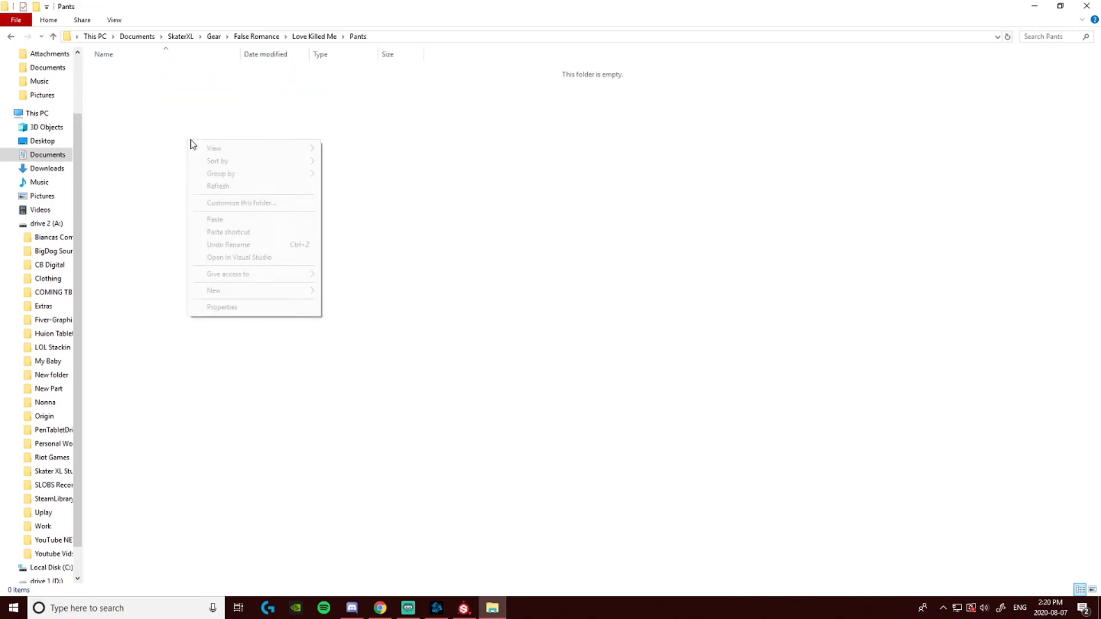
click(232, 219)
click(128, 163)
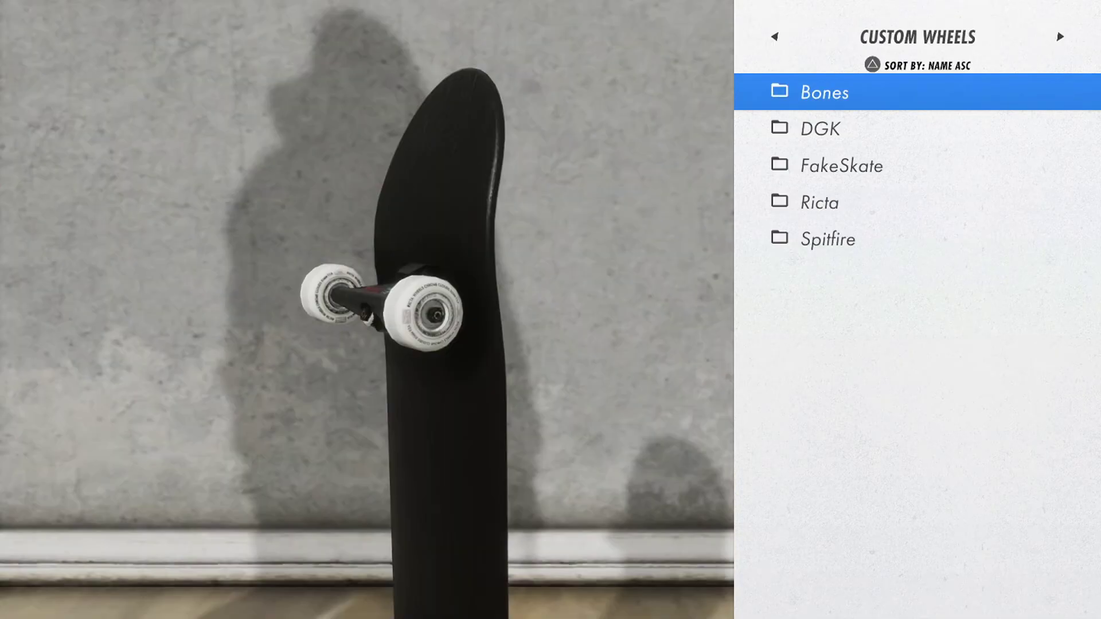
Switch to Skater XL and change the gear category from Custom Wheels to Custom Bottom
key(Left)
key(Left)
key(Left)
key(Left)
key(Left)
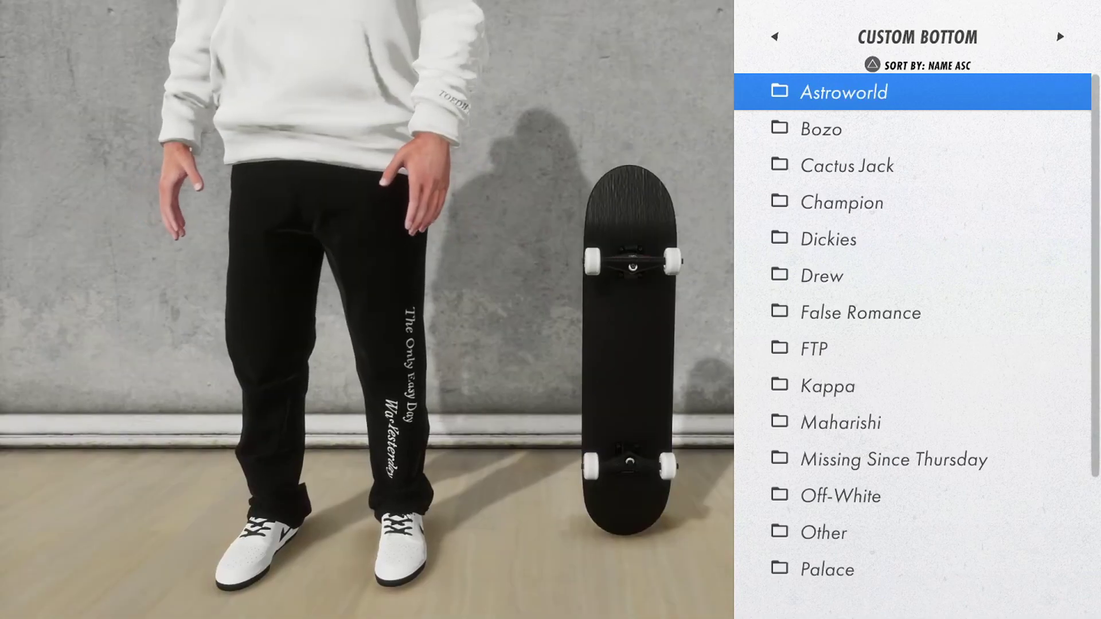
Browse to False Romance > Love Killed Me > Pants and put the False Romance Love Killed Me Black pants on the skater
key(Down)
key(Down)
key(Down)
key(Down)
key(Down)
key(Down)
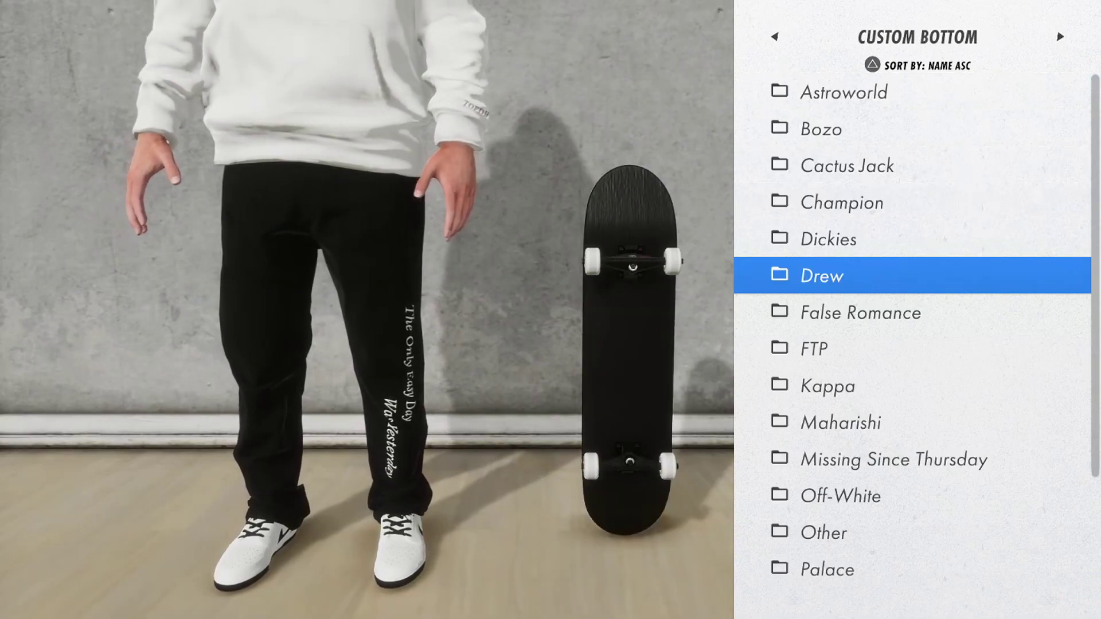
key(Return)
key(Down)
key(Down)
key(Return)
key(Down)
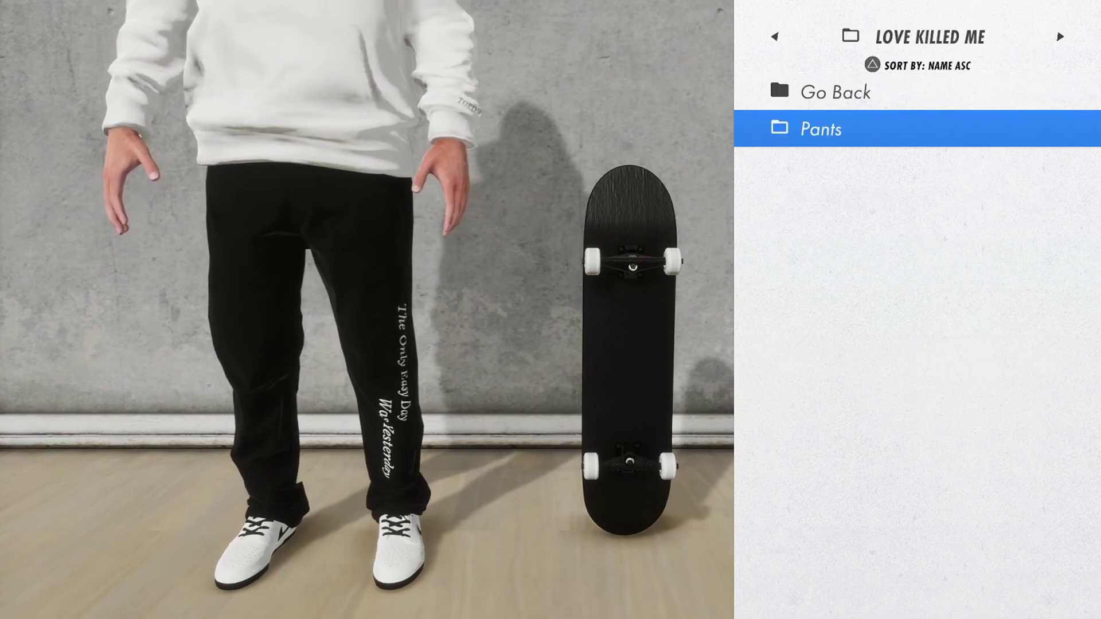
key(Return)
key(Down)
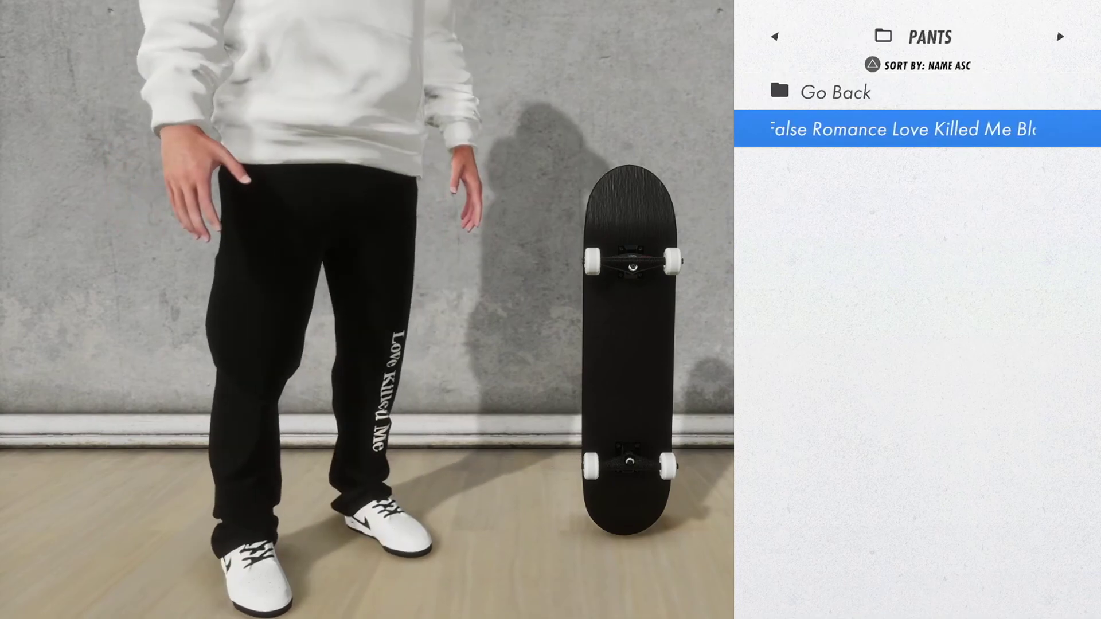